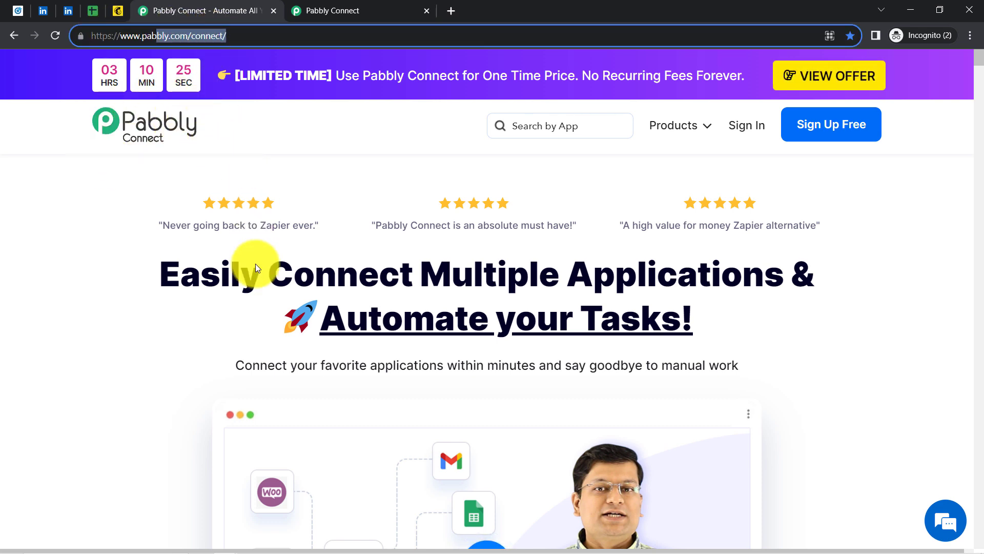
Switch from the pabbly.com/connect homepage tab to the empty Pabbly Connect account dashboard
left_click_drag(221, 274, 642, 360)
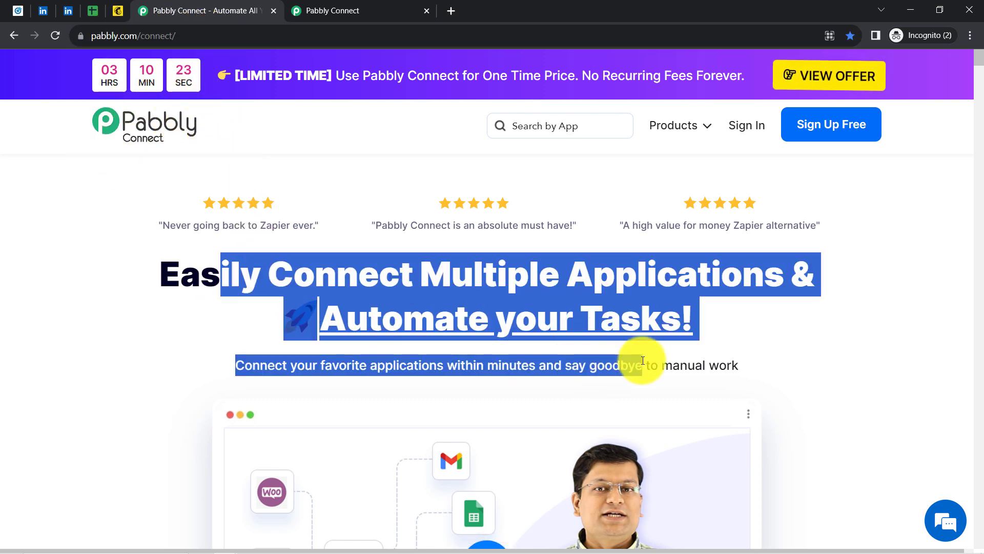
left_click(386, 8)
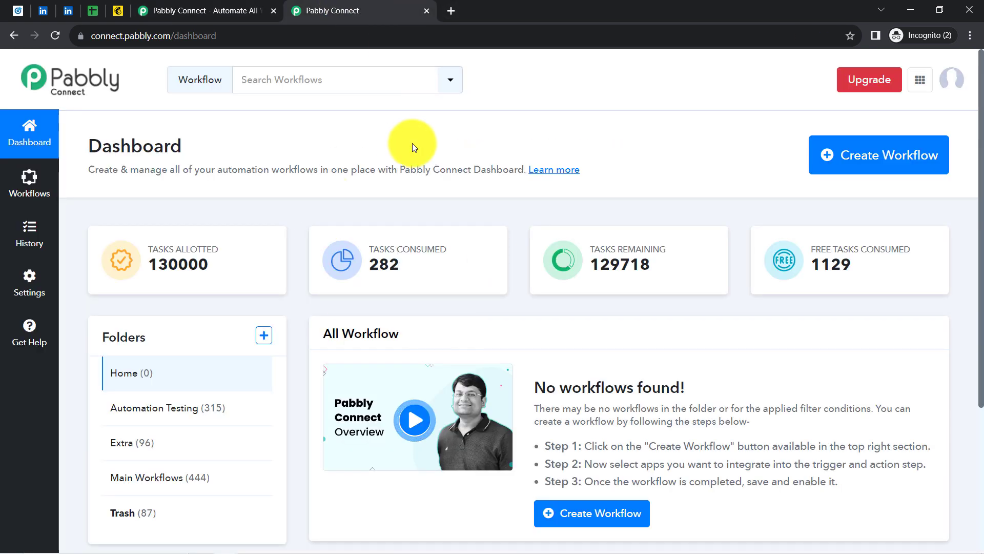
left_click(224, 11)
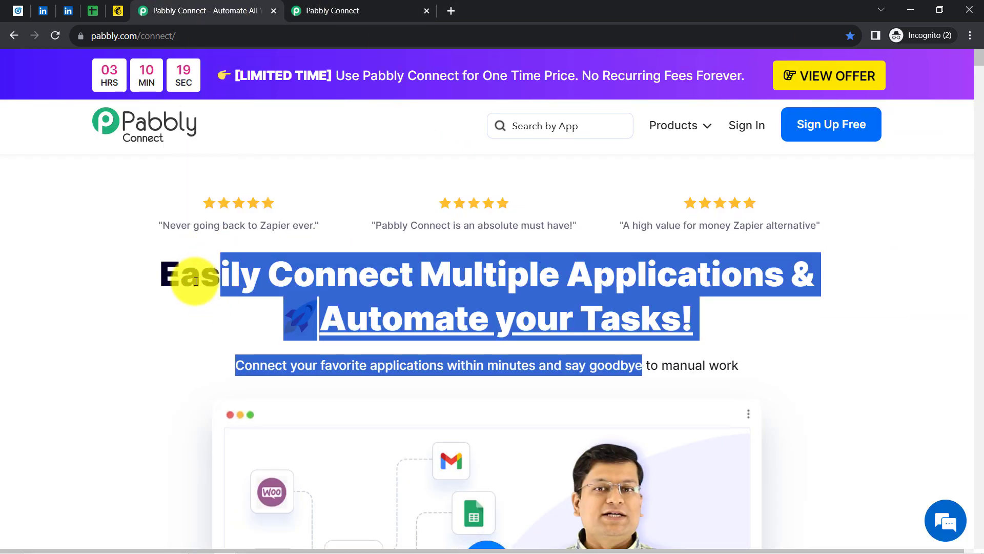
left_click(244, 267)
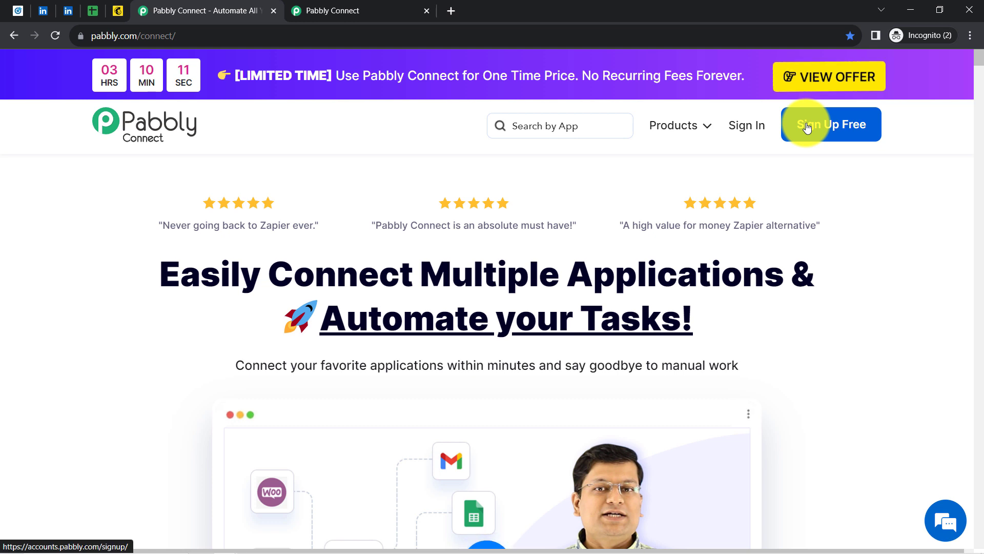
left_click(391, 8)
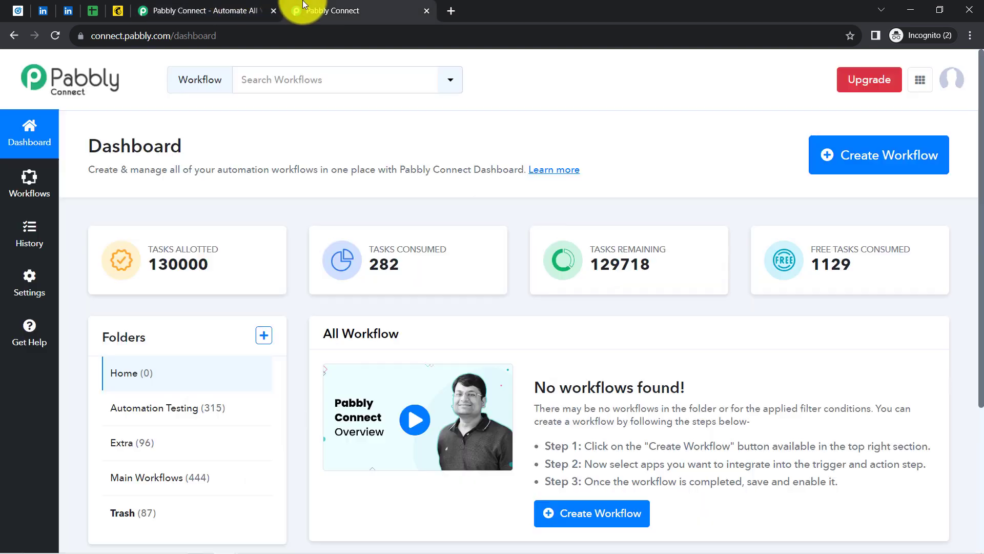
Create a workflow named 'Add LinkedIn Leads to Google Sheets & Mailchimp' in the Main Workflows folder
double_click(132, 146)
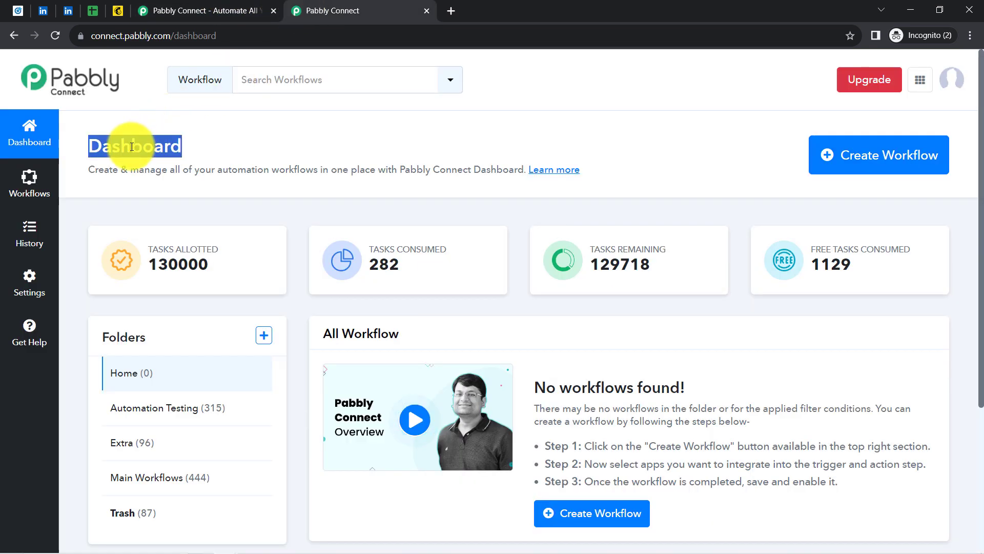
left_click(876, 168)
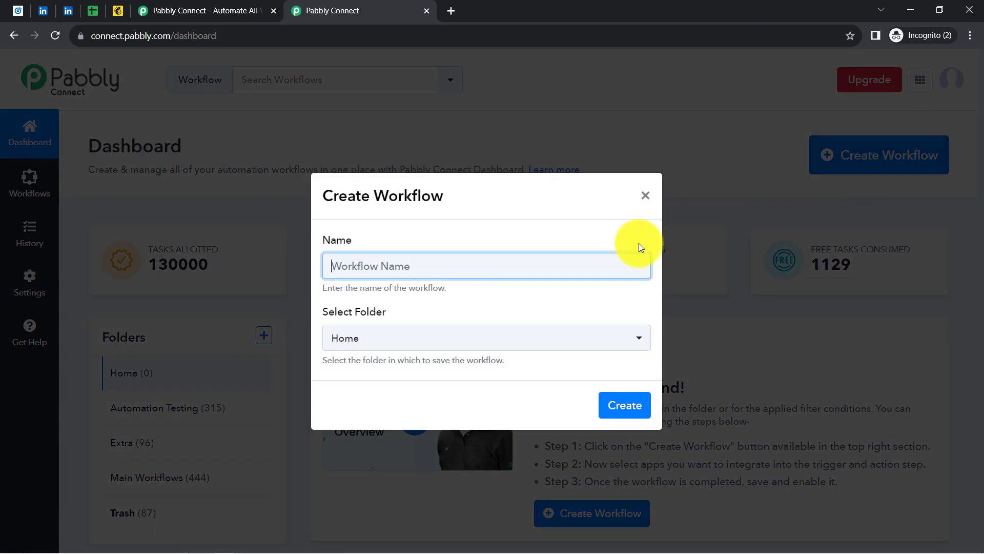
type("Add ")
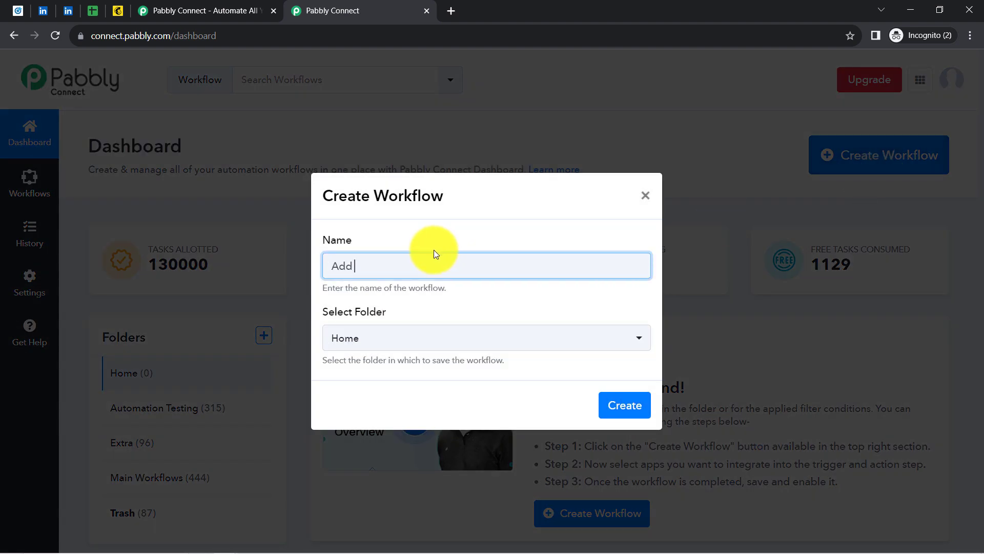
type("LinkedIn Leads t Google")
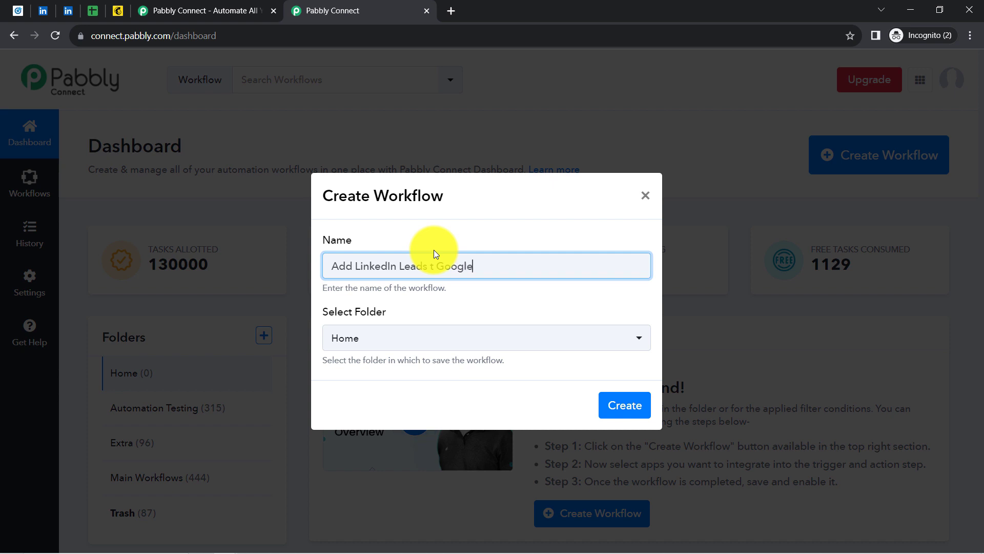
key("BackSpace")
key("BackSpace")
key("BackSpace")
key("BackSpace")
key("BackSpace")
key("BackSpace")
key("BackSpace")
type("o Google Sheets & Mailchimp")
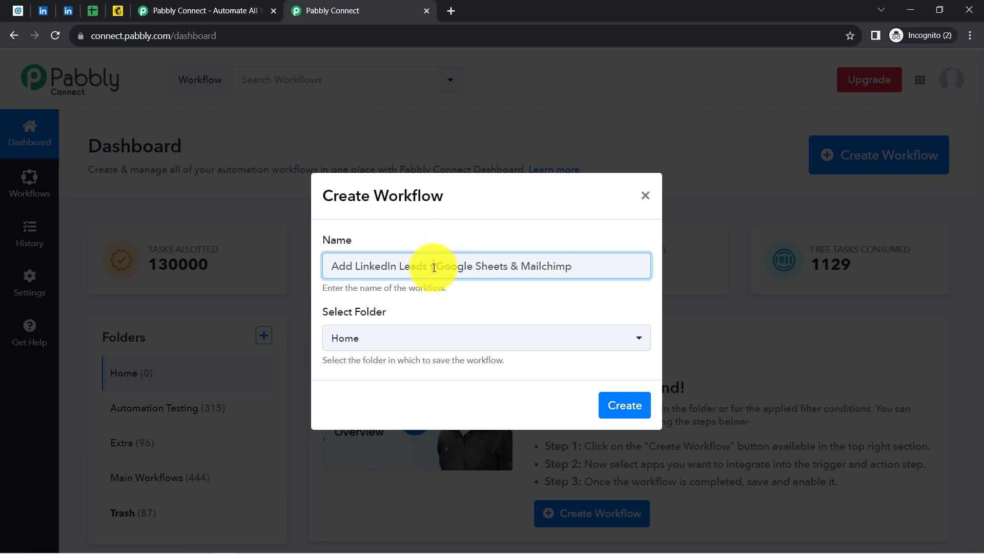
left_click(349, 344)
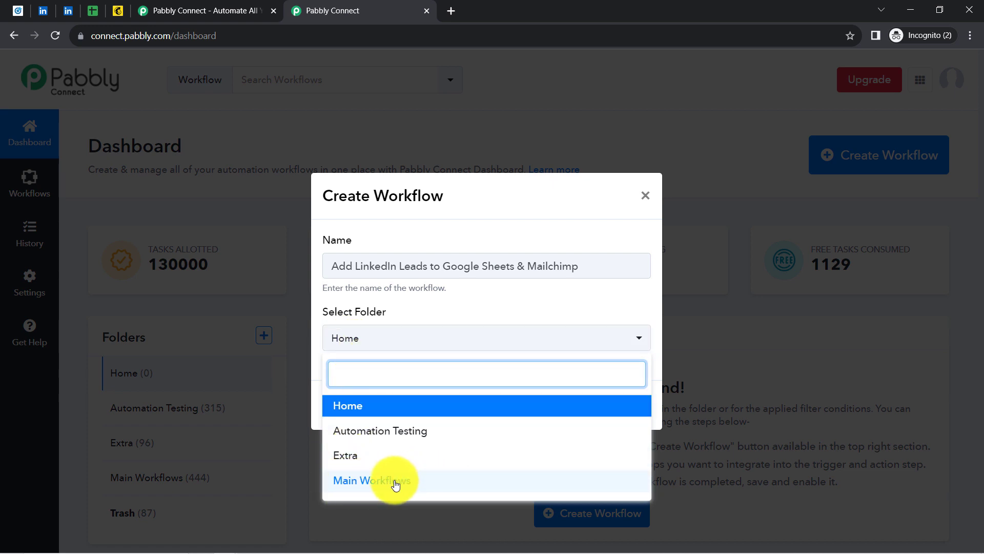
left_click(399, 480)
left_click(616, 406)
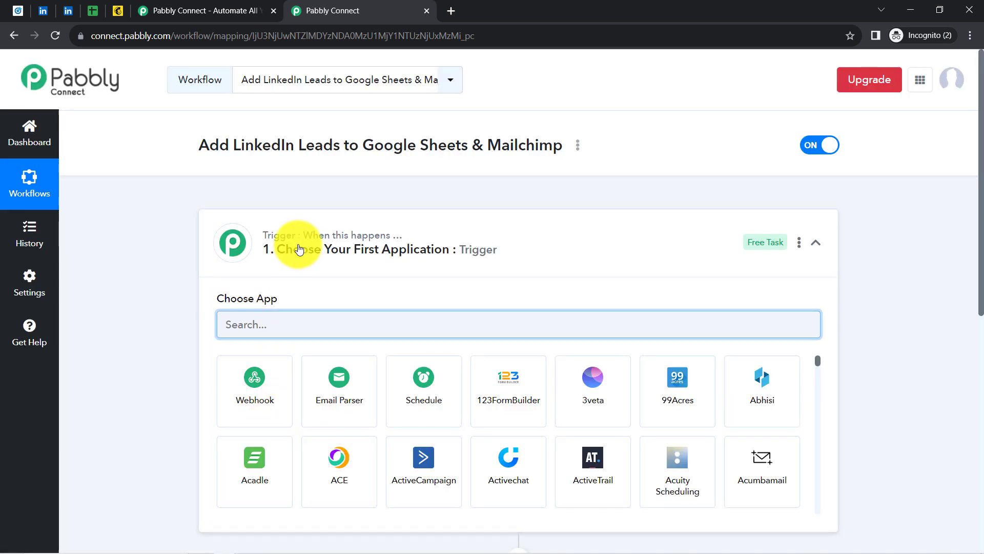
Search 'LinkedIn Lead' in the trigger's app search and choose LinkedIn Lead Gen Forms
left_click(275, 231)
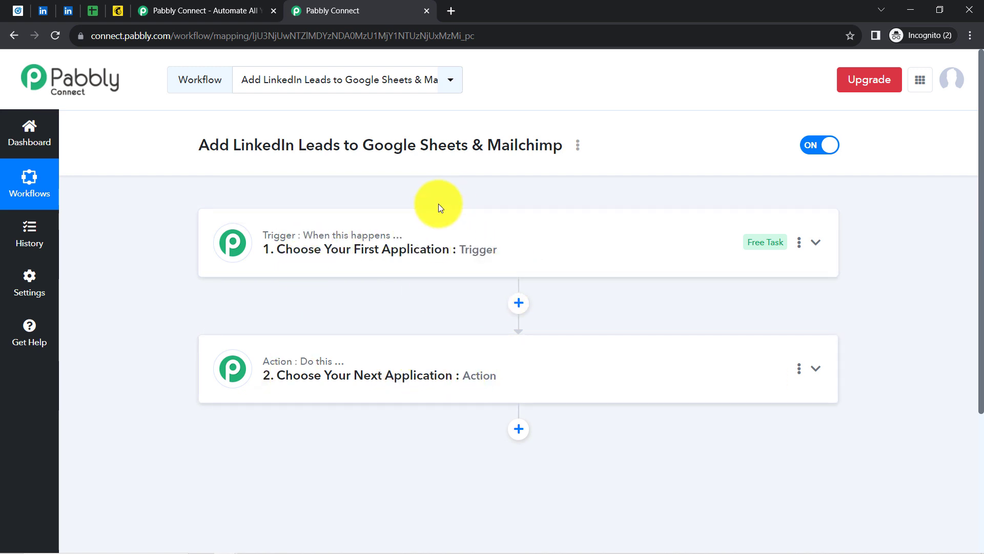
left_click(390, 266)
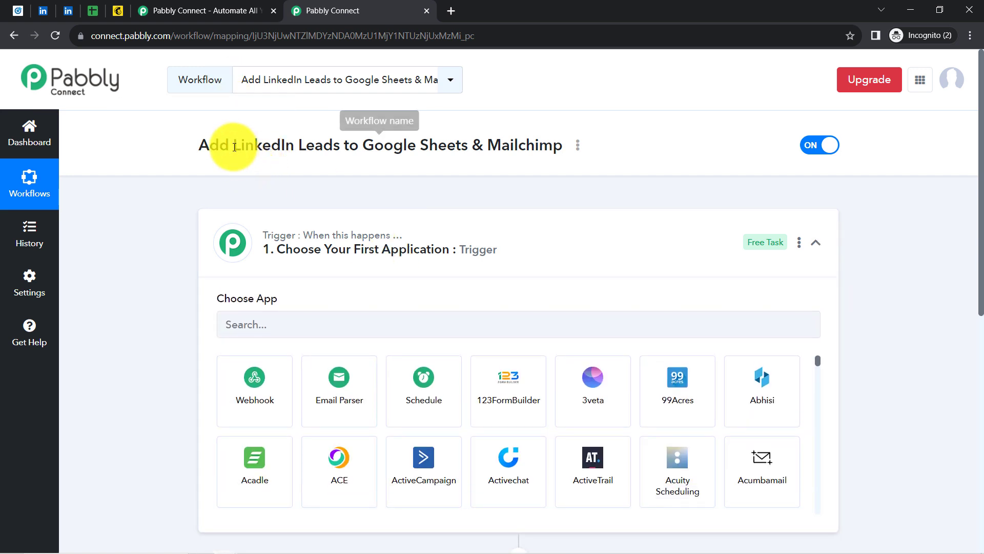
triple_click(220, 141)
left_click(239, 153)
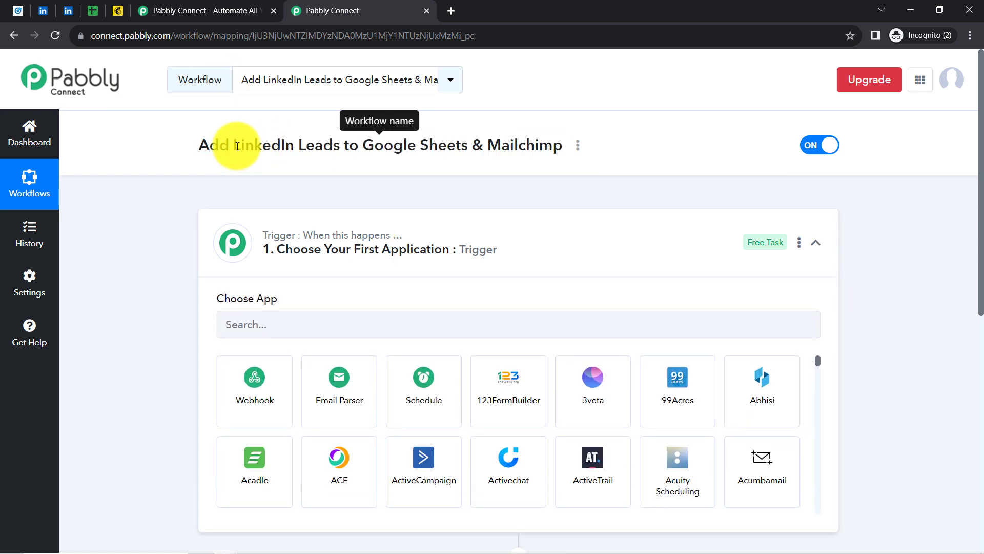
left_click_drag(237, 146, 331, 144)
key("ctrl+c")
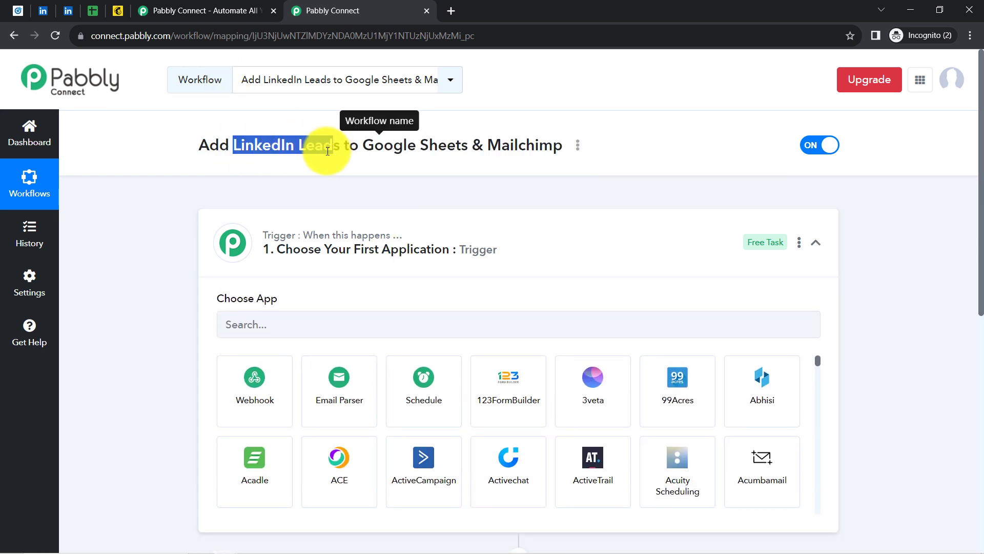
left_click(247, 320)
key("ctrl+v")
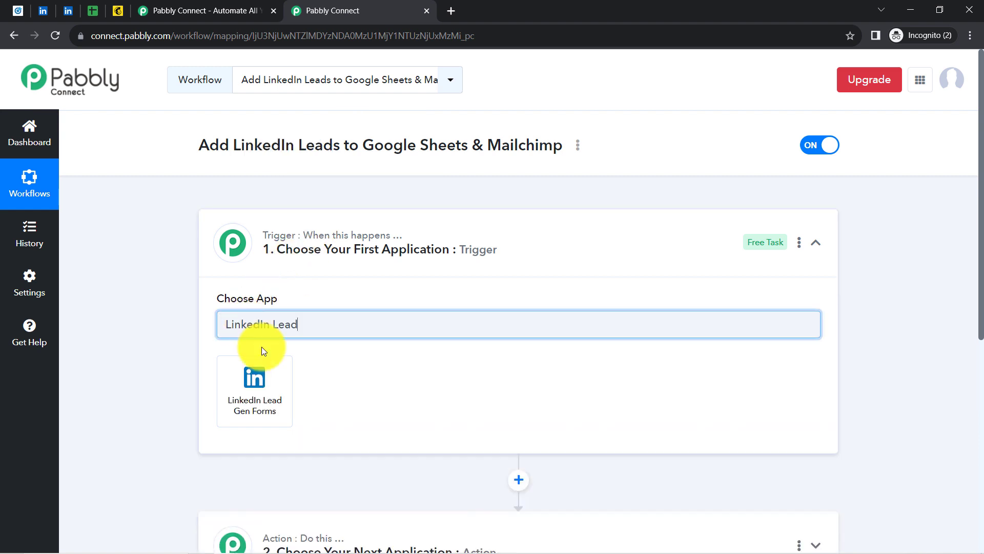
left_click(282, 382)
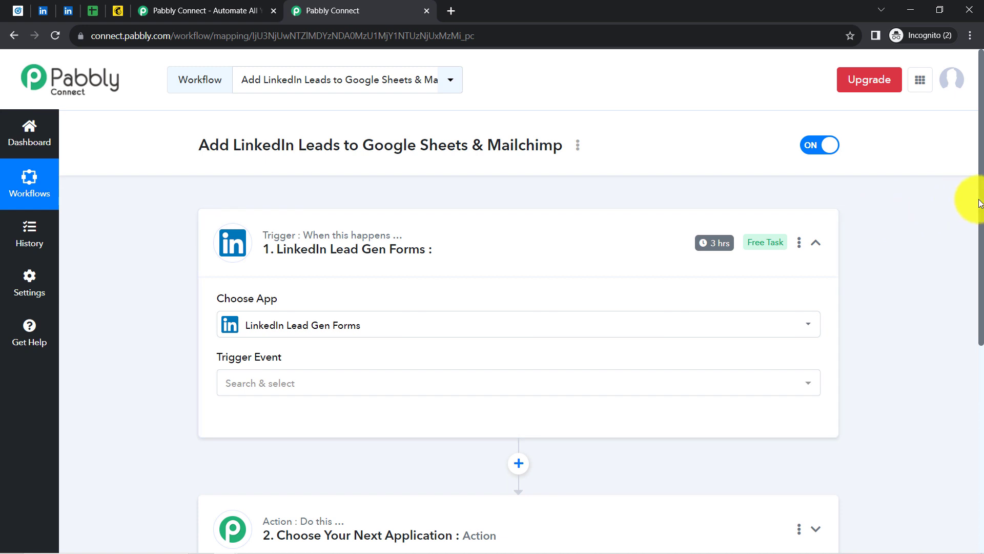
Search 'shee', set Google Sheets as the first action app, and add another action step below
scroll(967, 257, "down", 4)
left_click(432, 341)
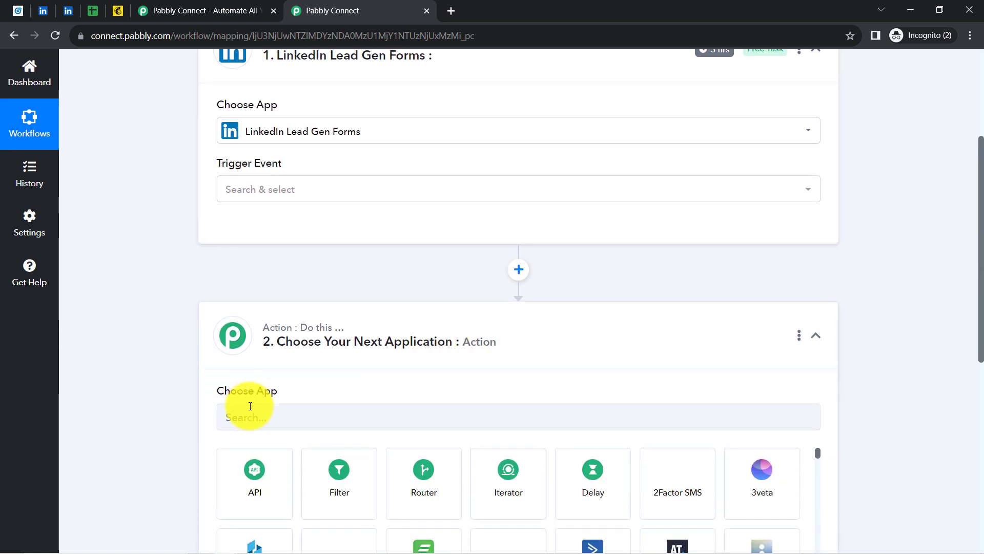
left_click(244, 418)
type("shee")
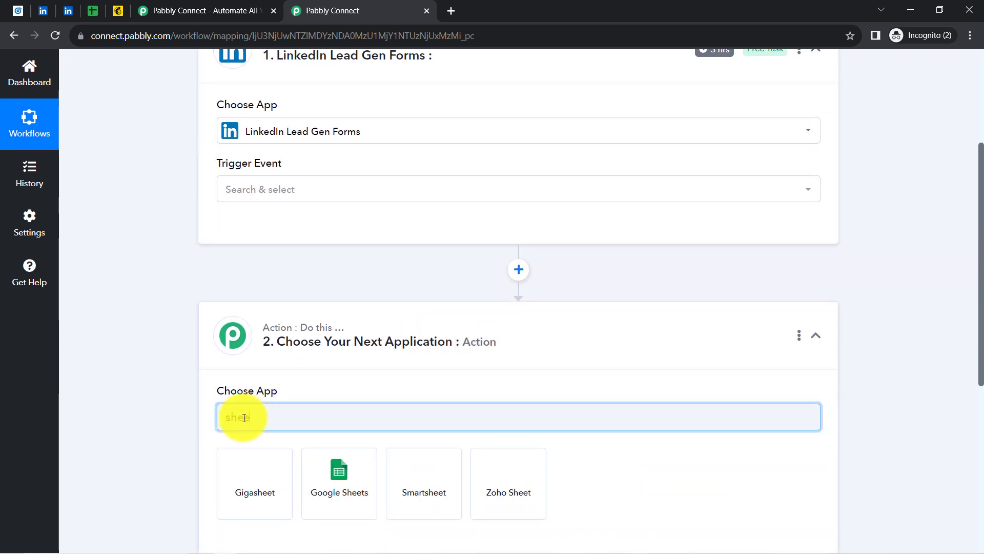
left_click(338, 470)
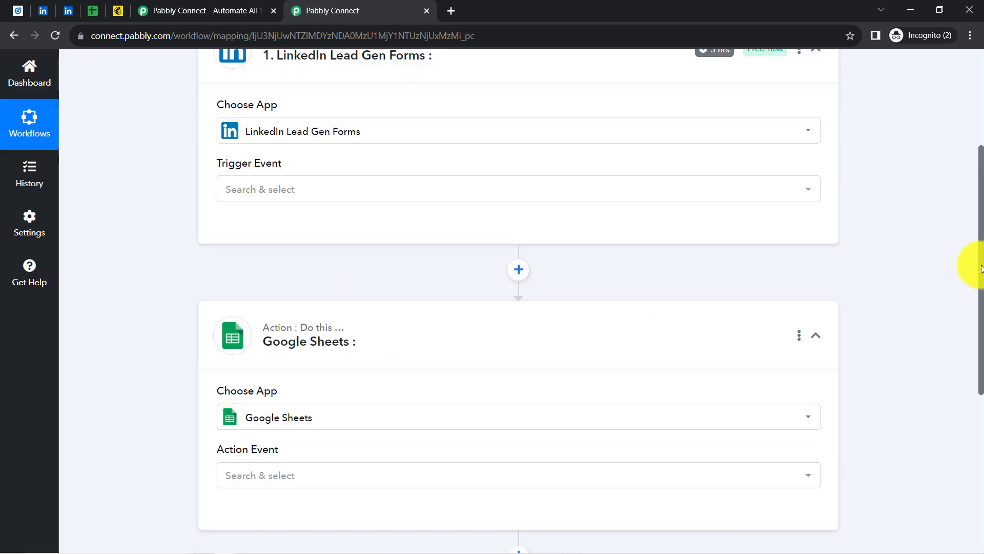
left_click_drag(981, 267, 969, 424)
left_click(521, 236)
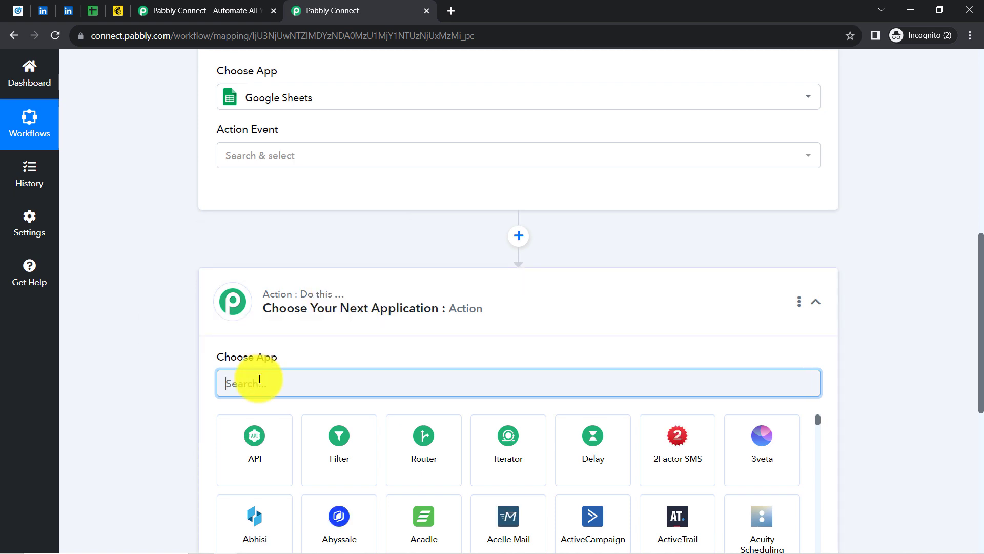
Search 'mailch' in the new step and choose Mailchimp as the second action app
type("mailc")
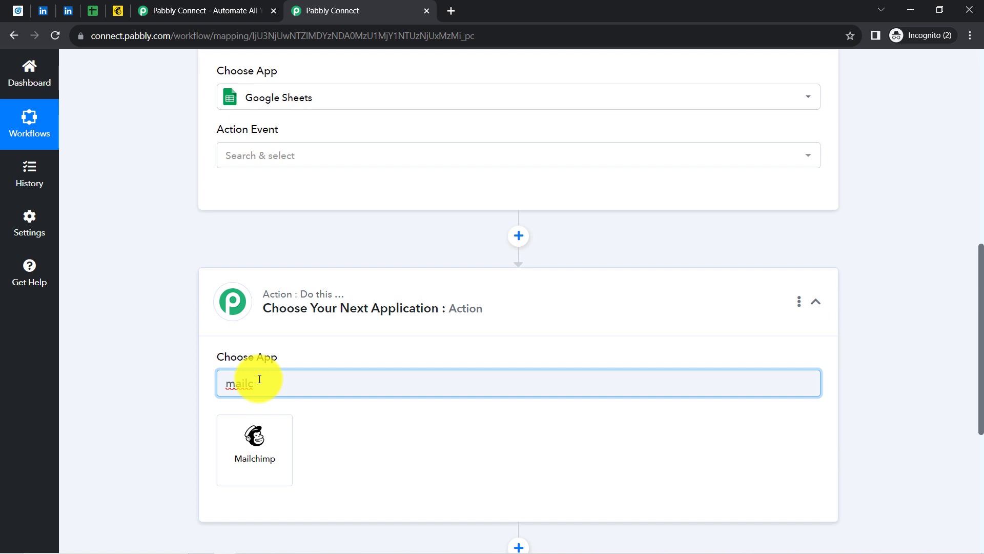
key("BackSpace")
key("BackSpace")
key("BackSpace")
key("BackSpace")
key("BackSpace")
type("ac")
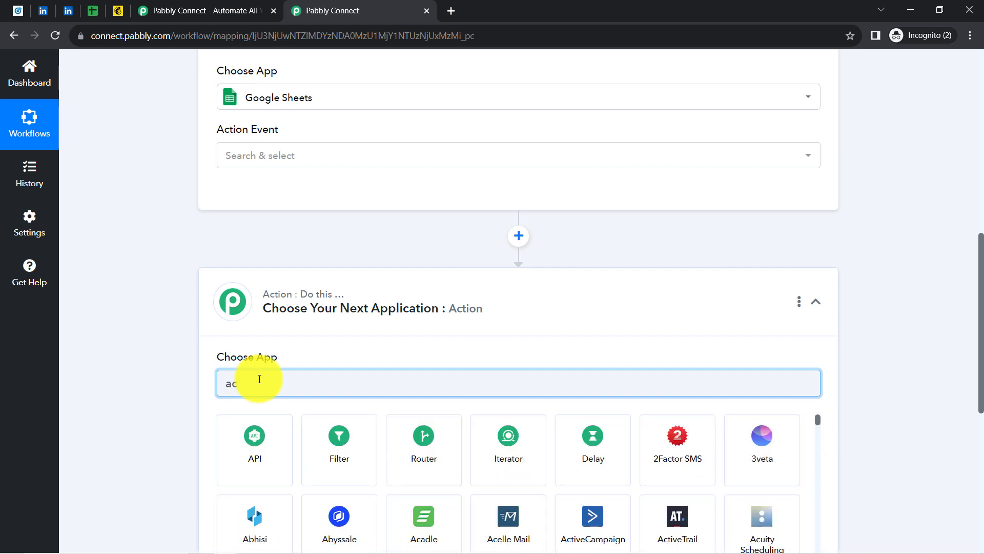
type("tive")
key("BackSpace")
key("BackSpace")
key("BackSpace")
key("BackSpace")
key("BackSpace")
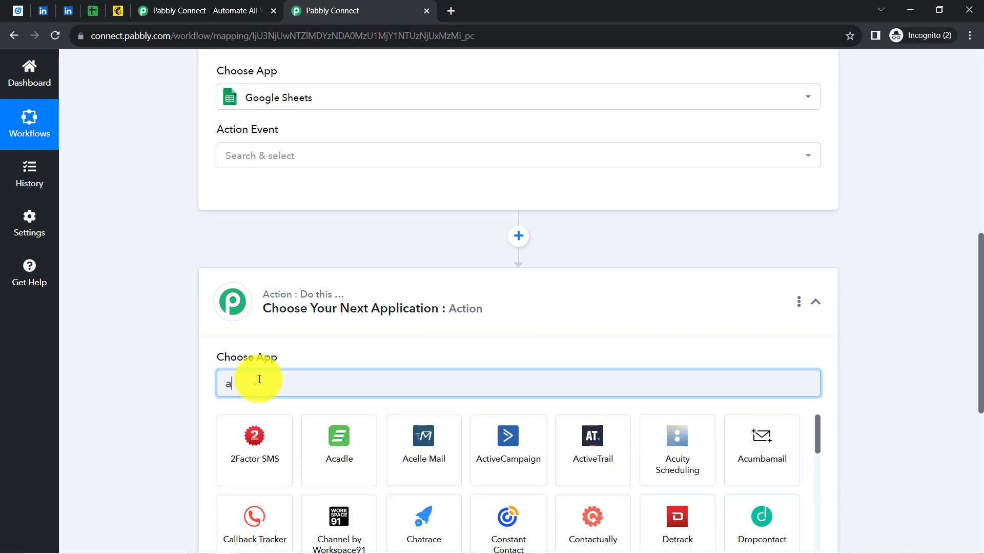
type("mailer")
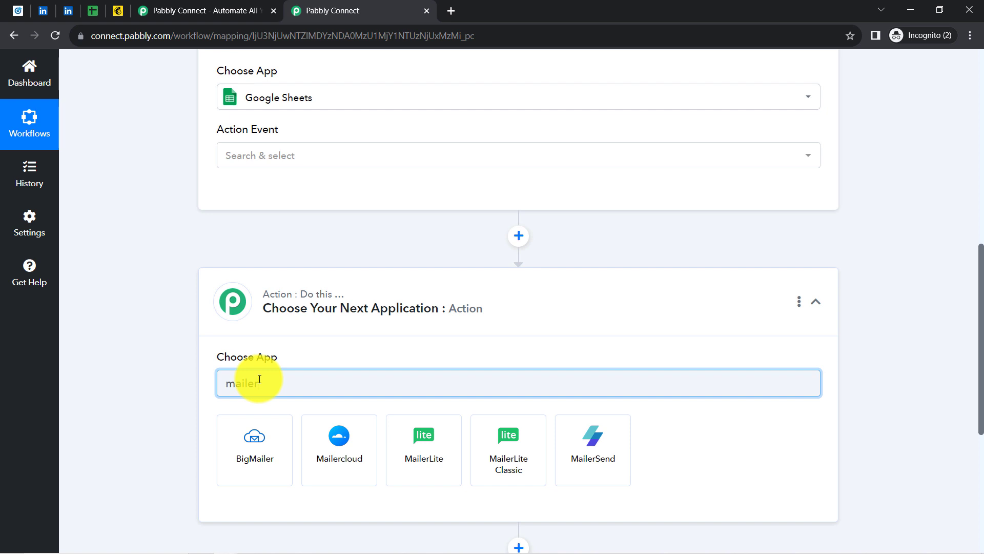
key("BackSpace")
key("BackSpace")
key("BackSpace")
key("BackSpace")
key("BackSpace")
key("BackSpace")
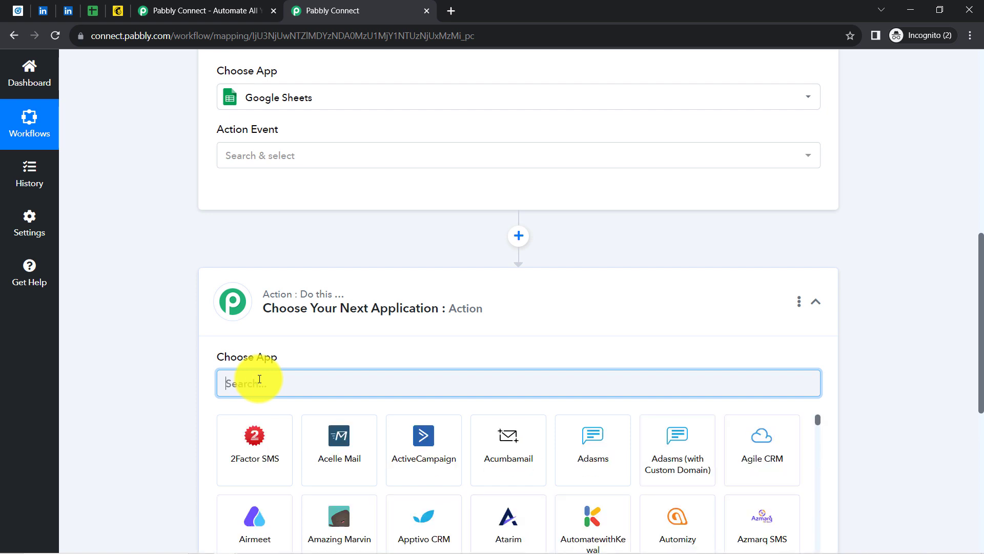
type("mailch")
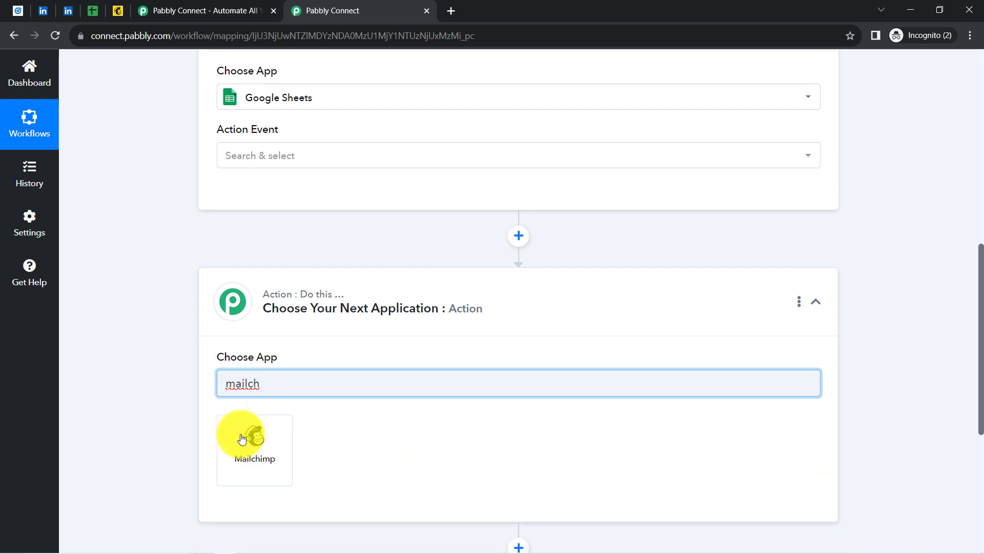
left_click(247, 442)
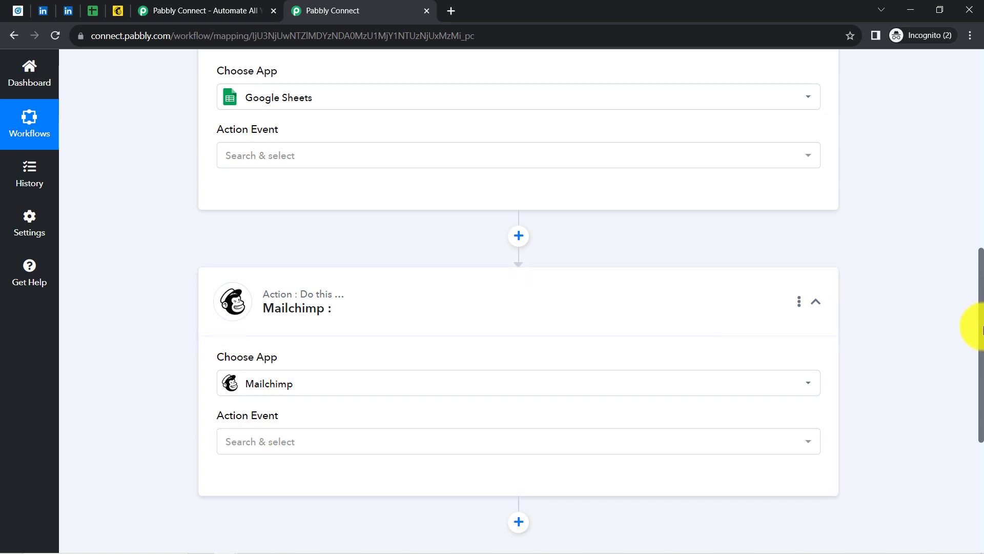
left_click_drag(982, 328, 953, 359)
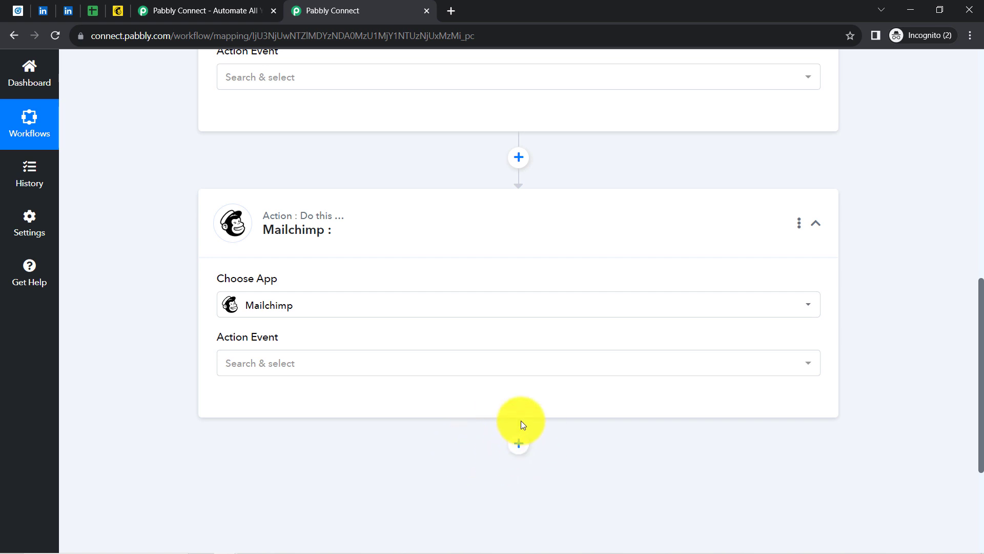
left_click_drag(982, 411, 960, 170)
left_click(284, 248)
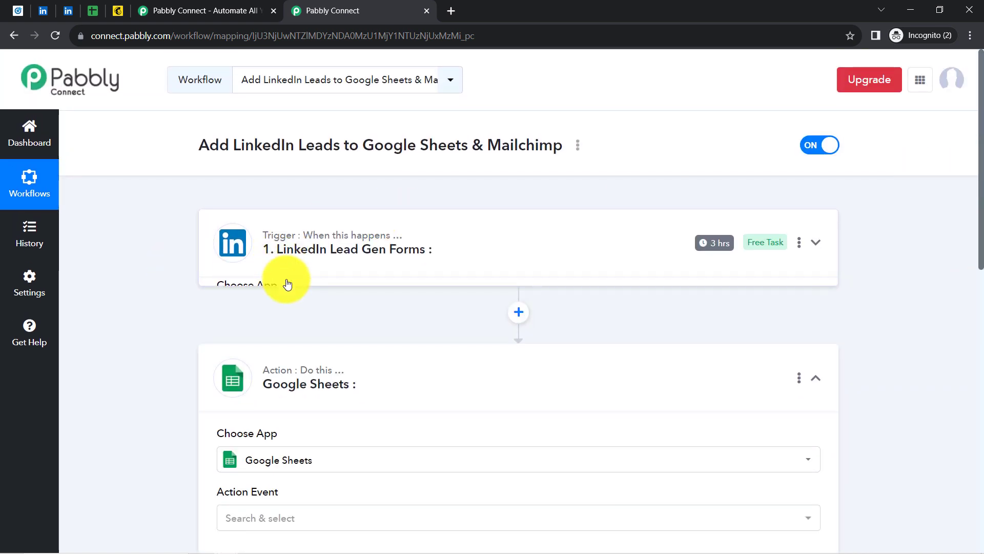
Set the LinkedIn trigger event to New Lead Gen Form Response and start connecting the account
left_click(280, 369)
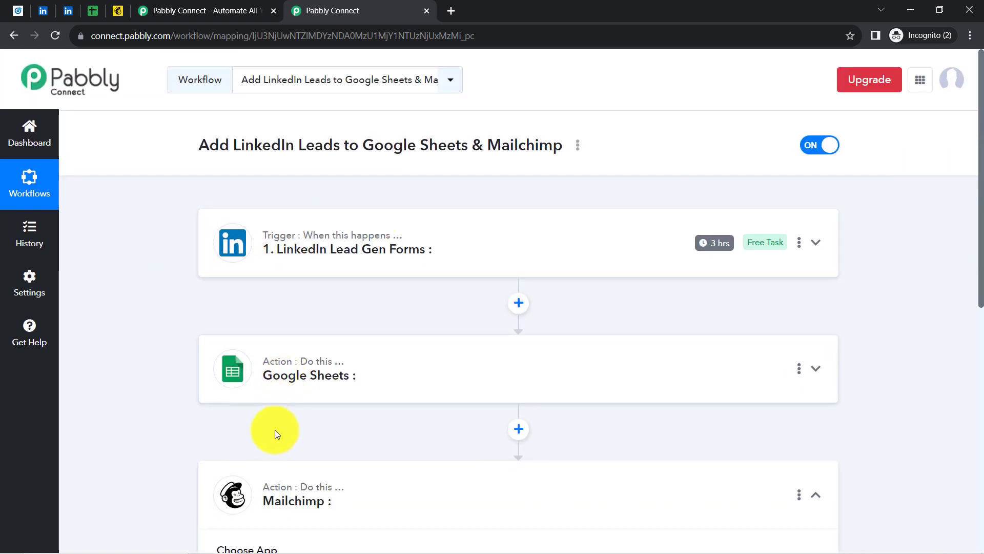
left_click(274, 491)
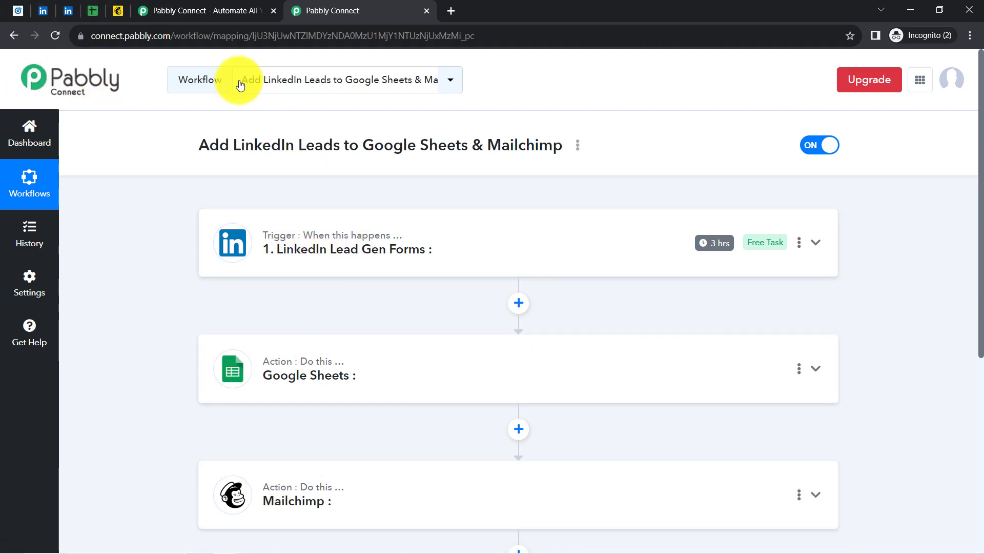
left_click(282, 243)
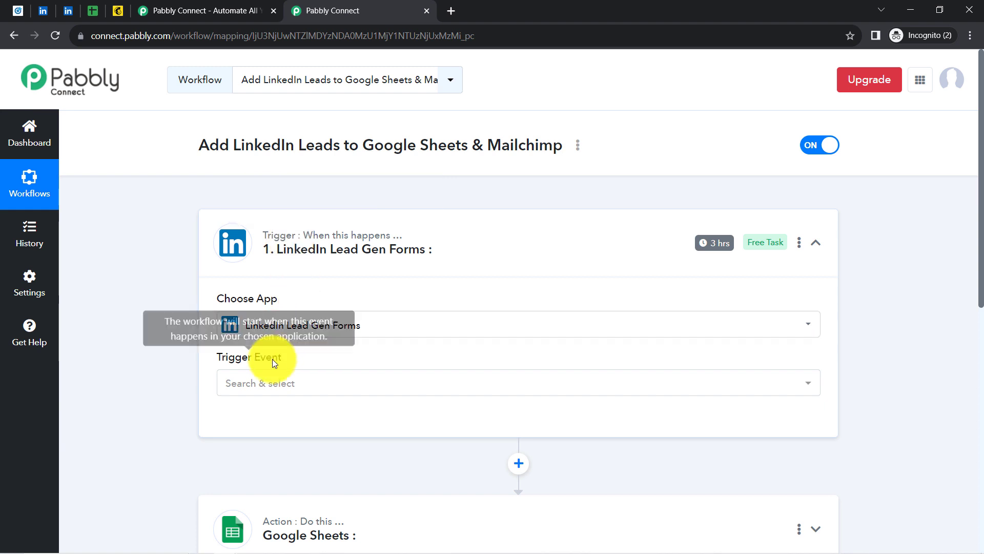
left_click(262, 382)
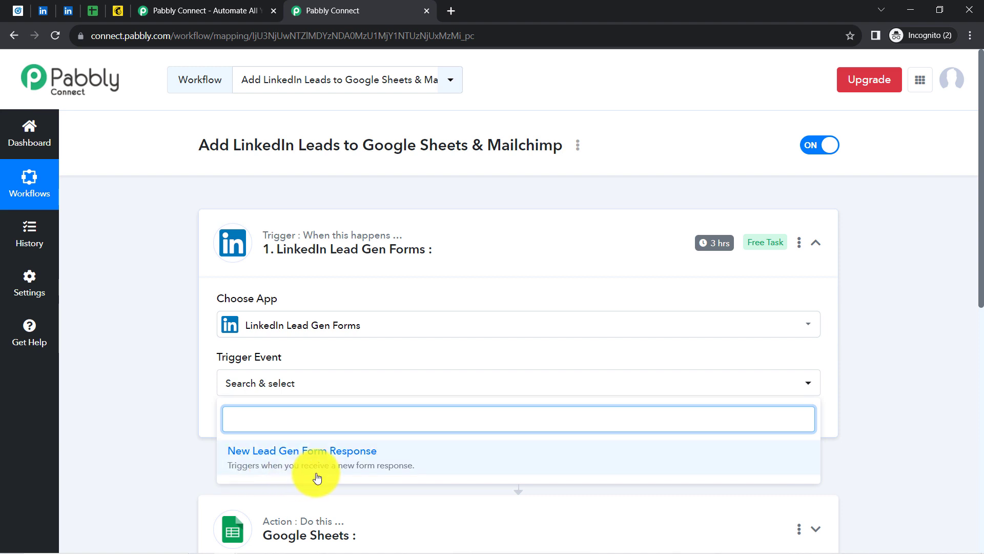
left_click(359, 468)
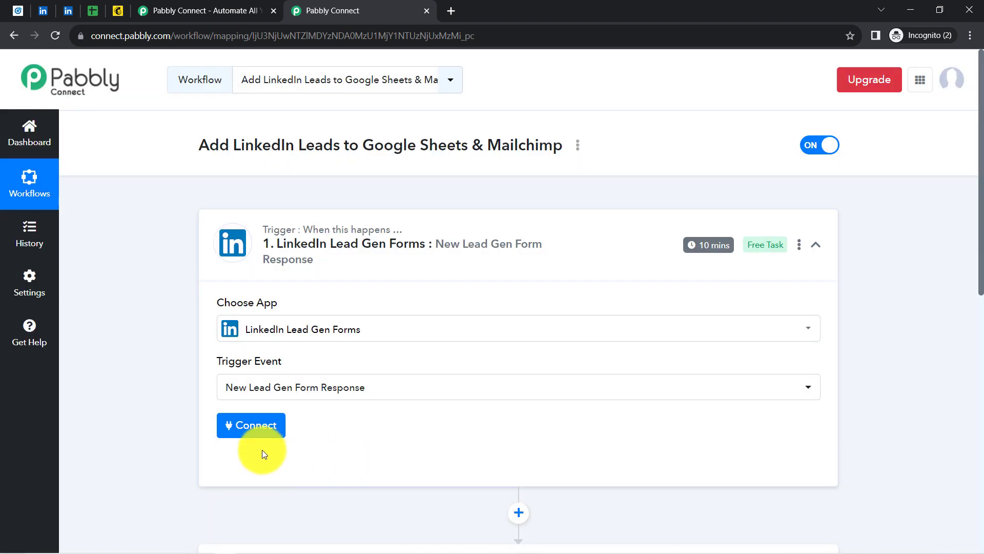
left_click(236, 430)
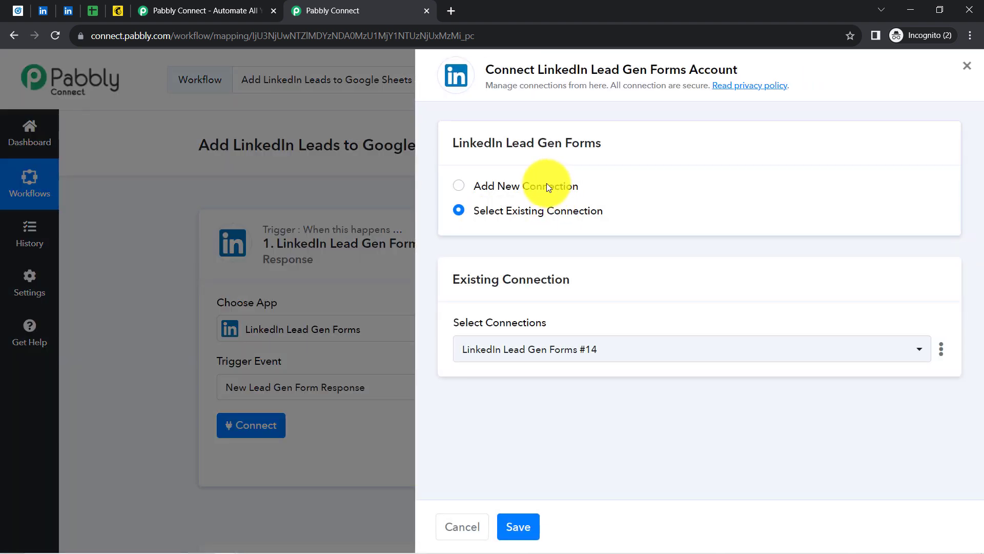
Connect the trigger through the existing LinkedIn Lead Gen Forms #14 connection and save it
left_click(547, 186)
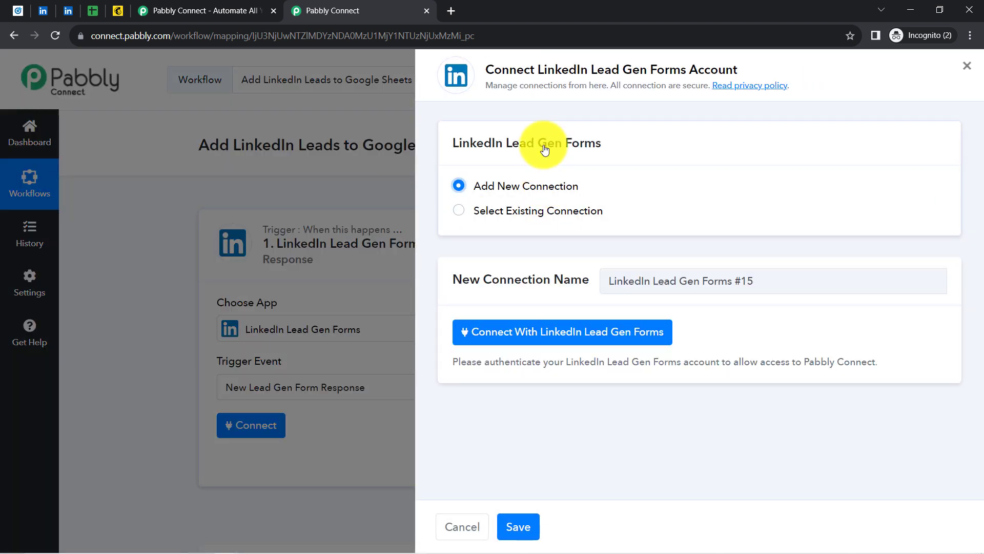
left_click_drag(536, 69, 657, 69)
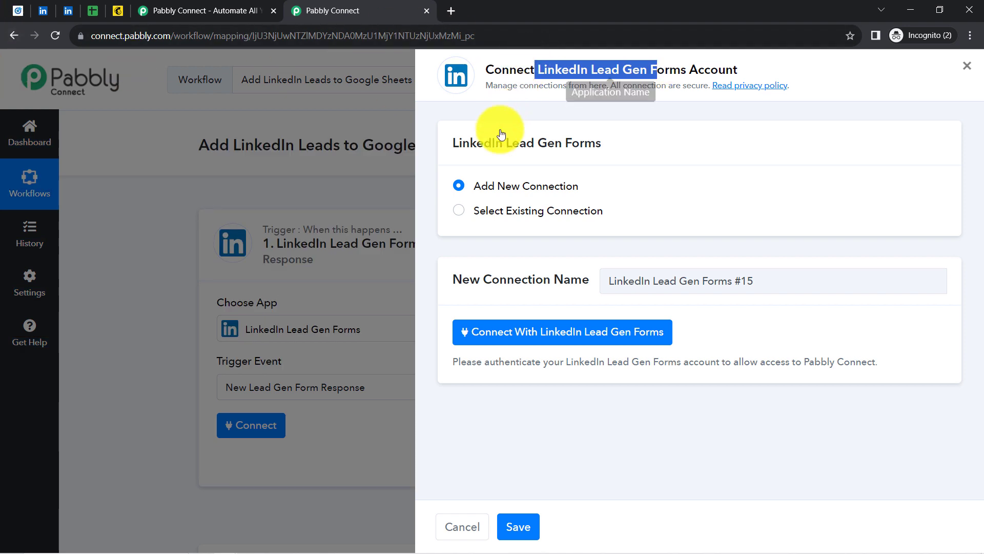
left_click(497, 331)
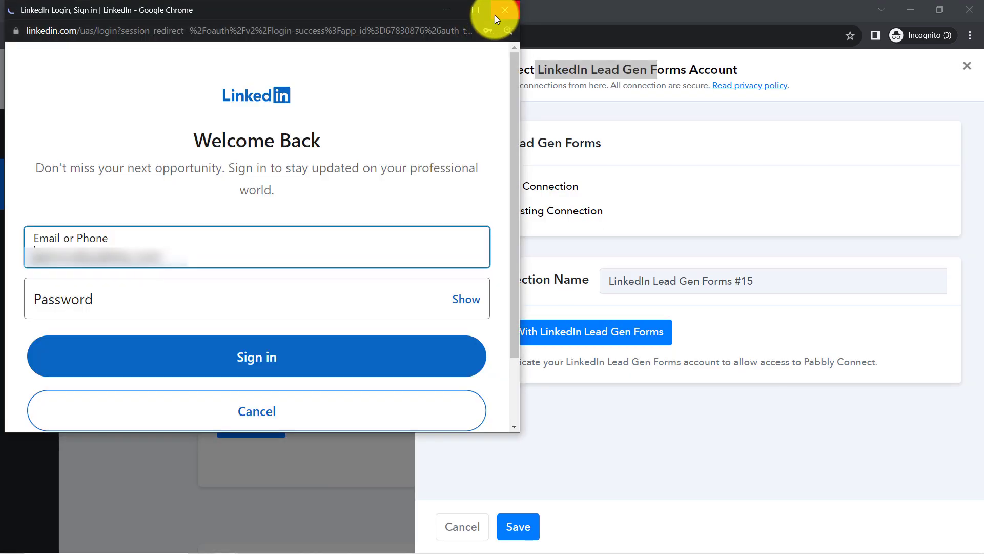
left_click(505, 10)
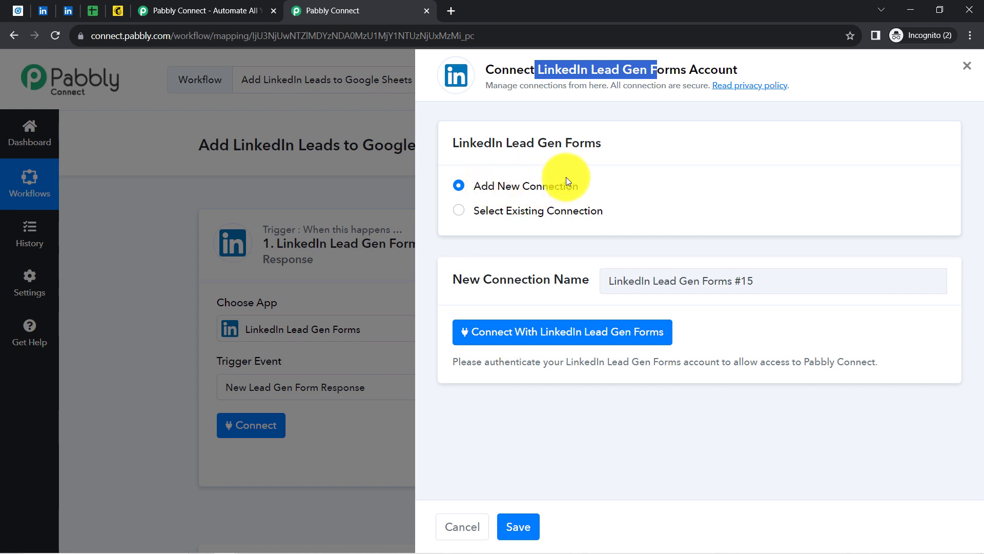
left_click(459, 214)
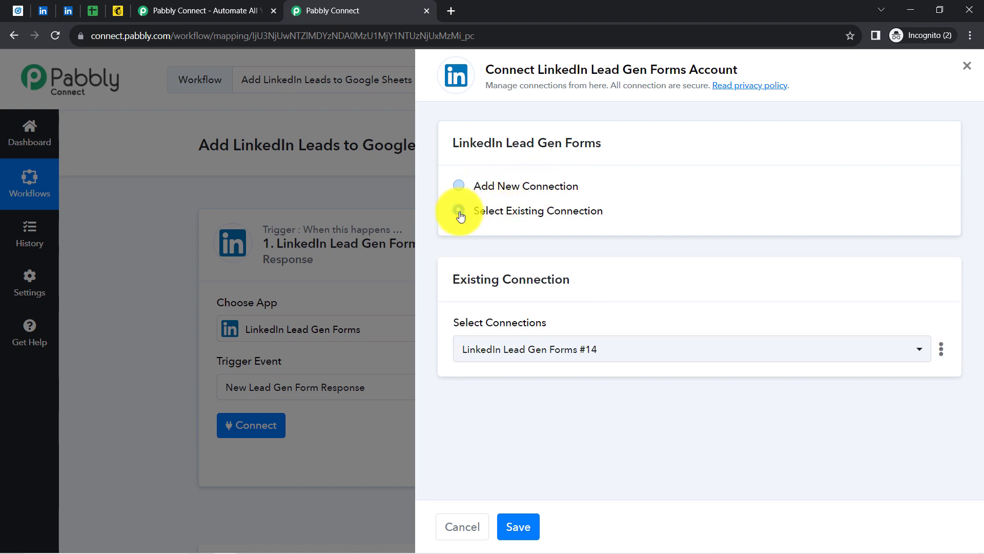
left_click(516, 525)
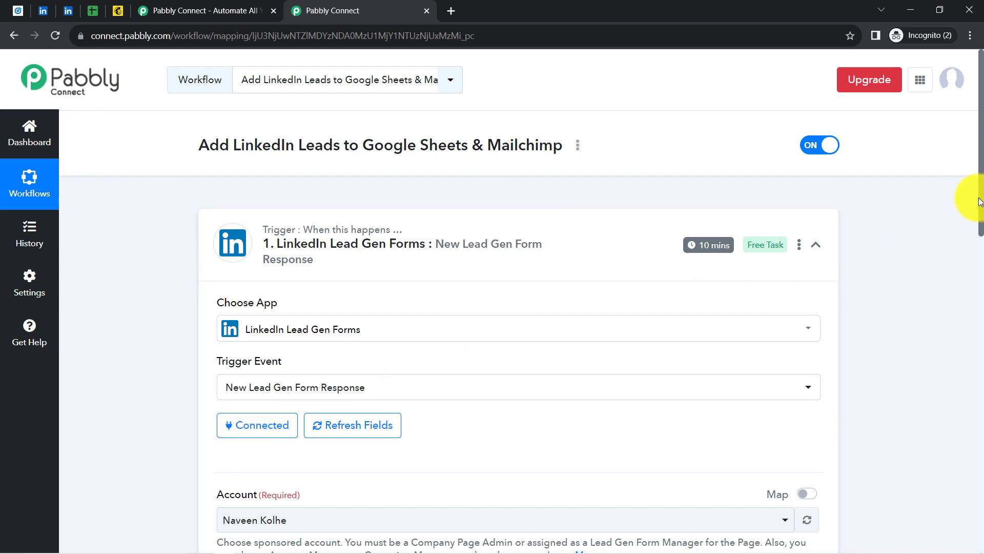
Keep the already selected LinkedIn ad account in the trigger's Account dropdown
left_click_drag(981, 207, 981, 325)
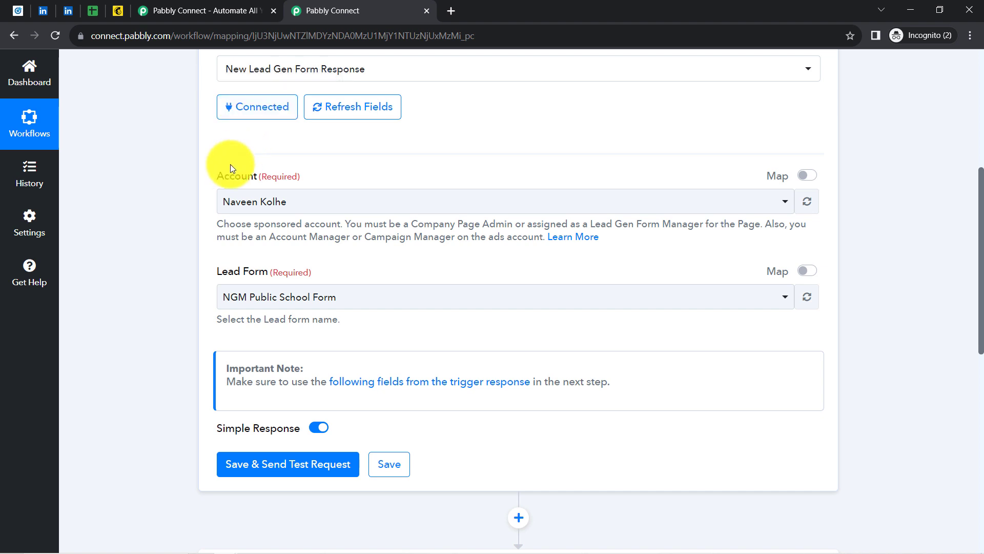
left_click(228, 200)
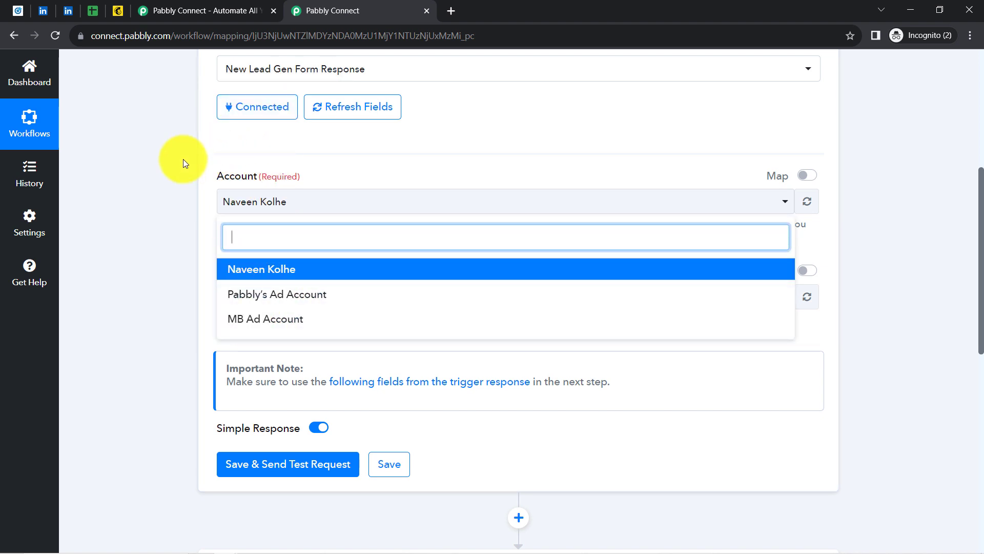
left_click(279, 272)
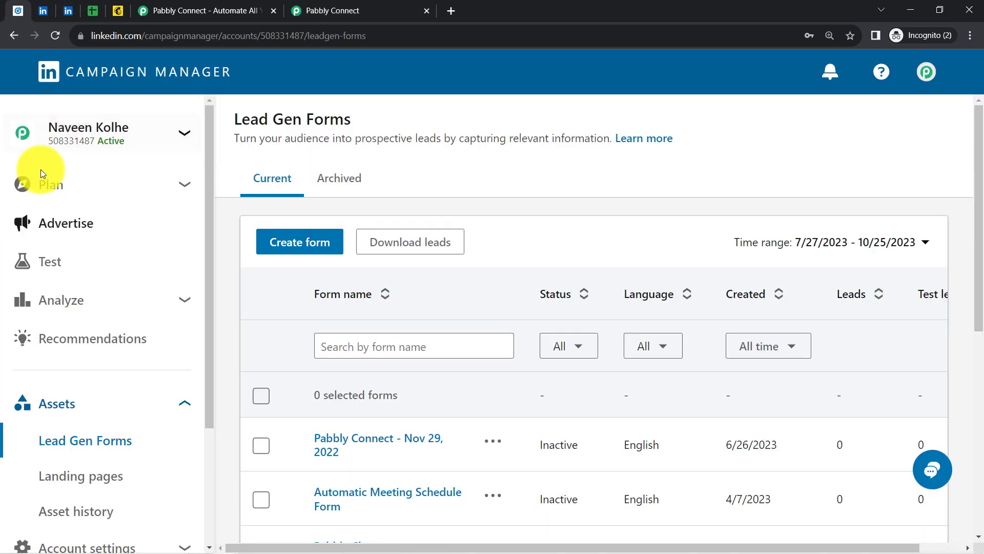
mouse_move(132, 135)
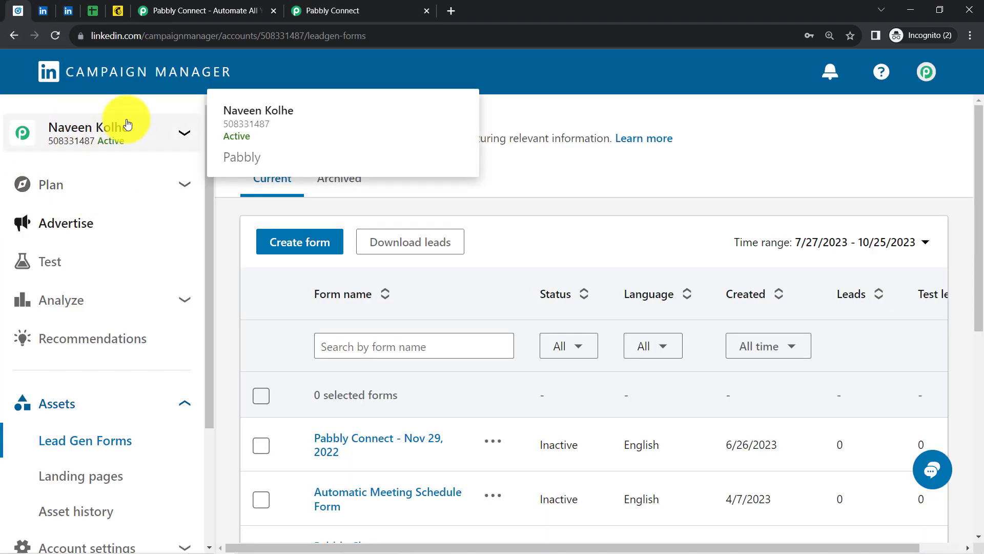
left_click(377, 10)
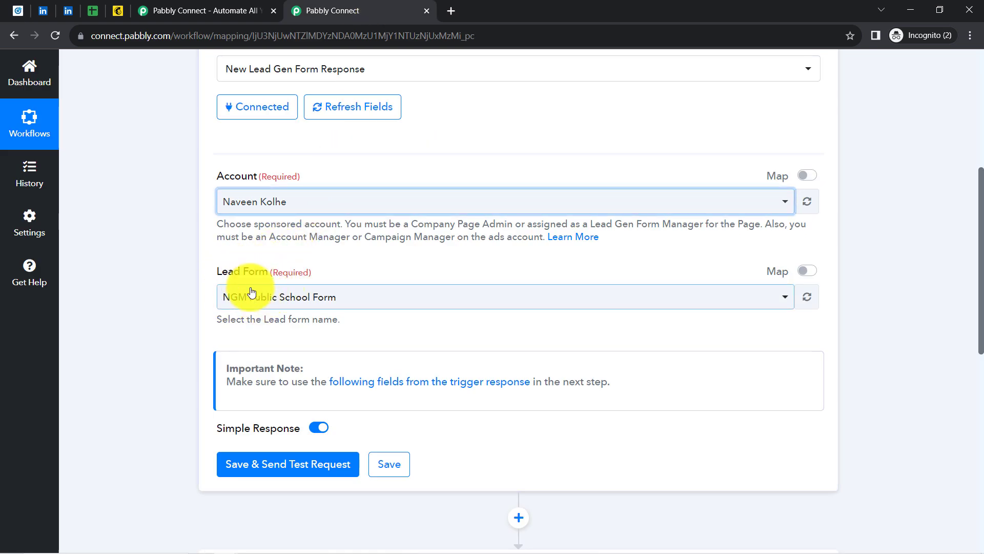
Compare the forms in Campaign Manager and set the trigger's Lead Form to Sample LeadGen Form
left_click(49, 4)
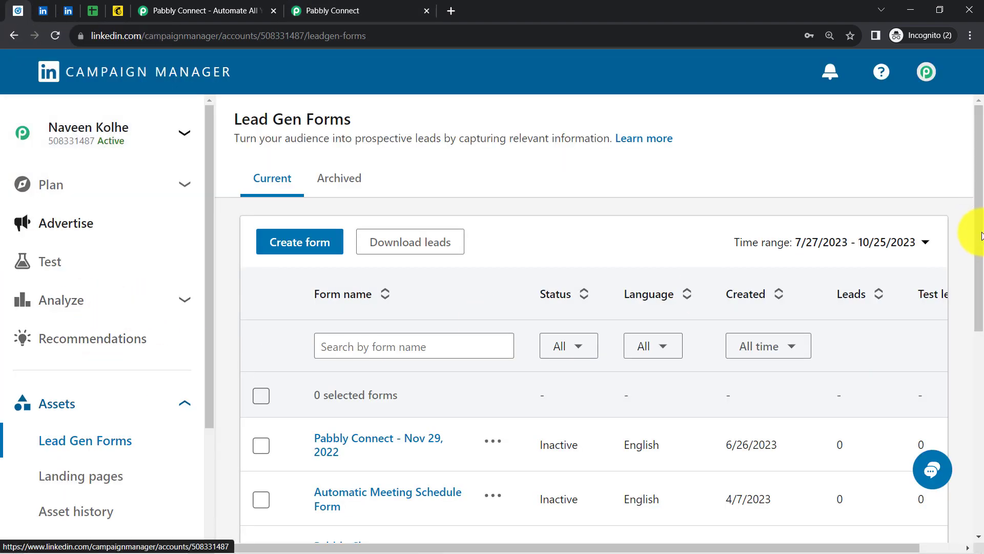
left_click_drag(980, 235, 980, 313)
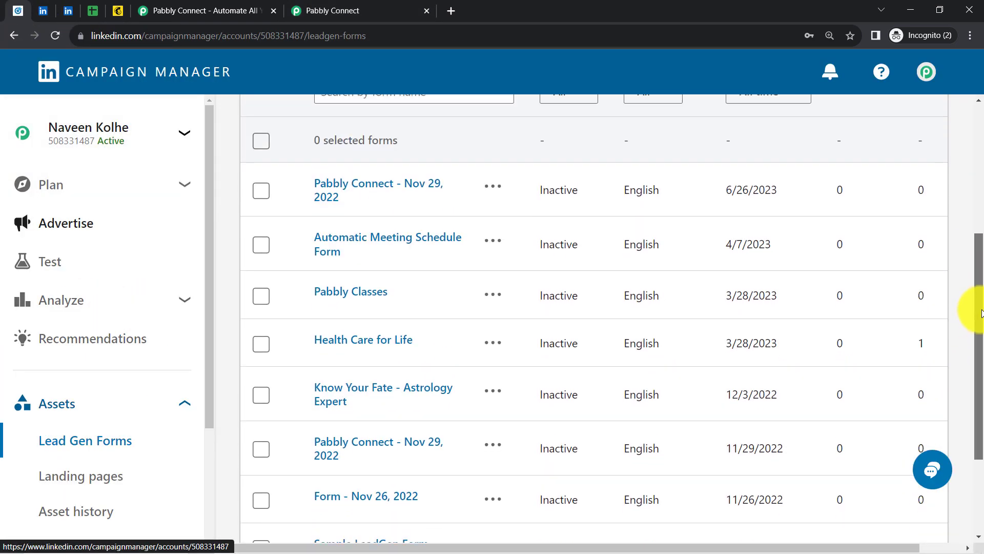
scroll(974, 323, "up", 3)
scroll(969, 354, "down", 5)
left_click(352, 7)
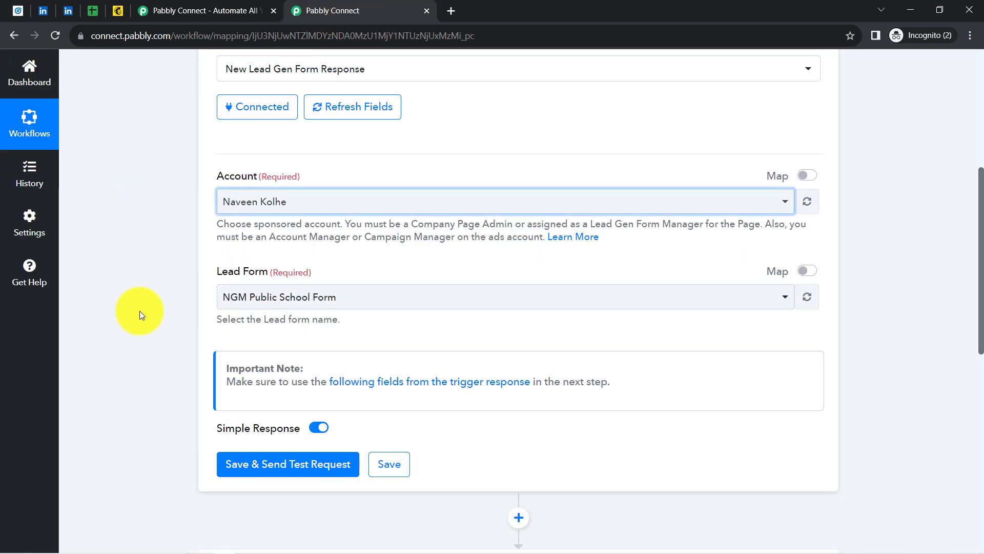
left_click(248, 298)
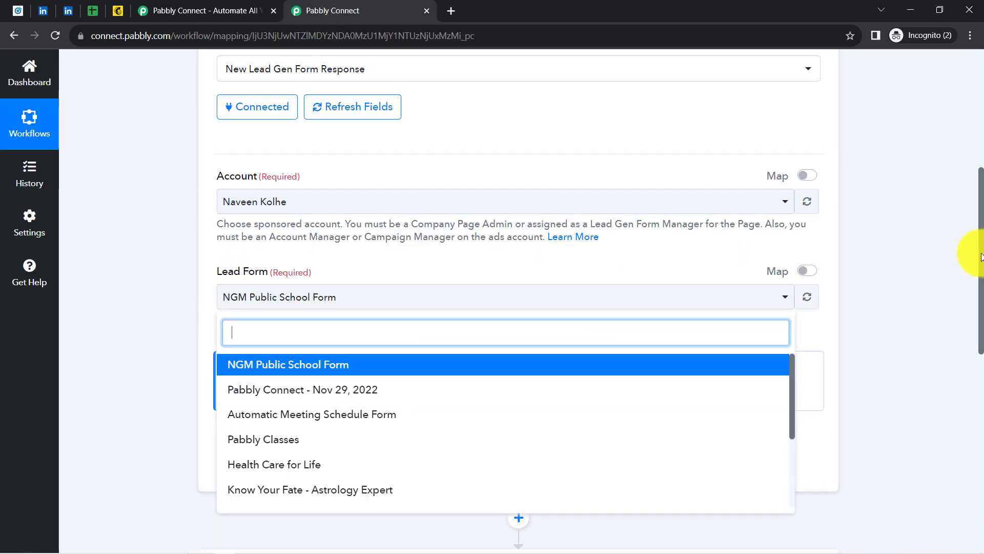
scroll(967, 330, "down", 5)
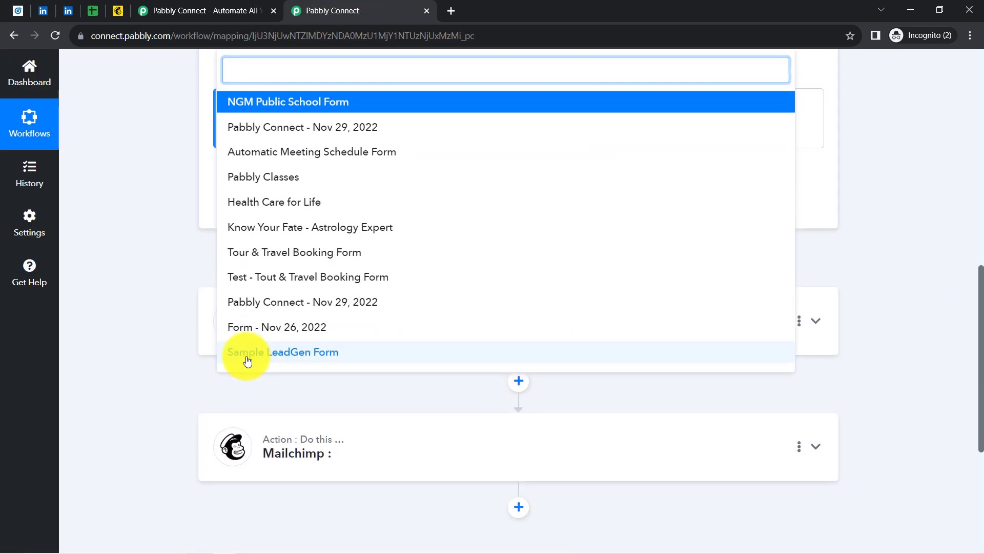
left_click(247, 354)
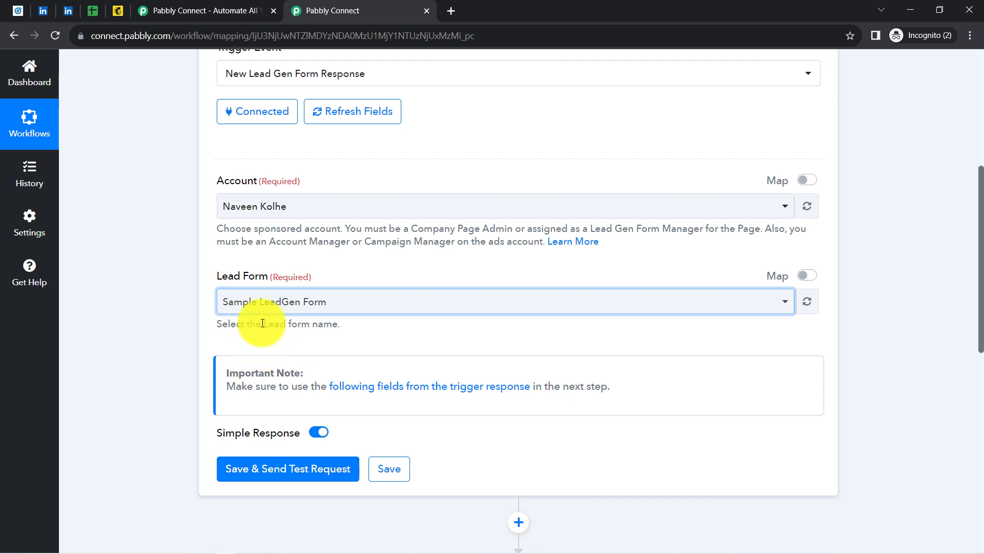
left_click(43, 10)
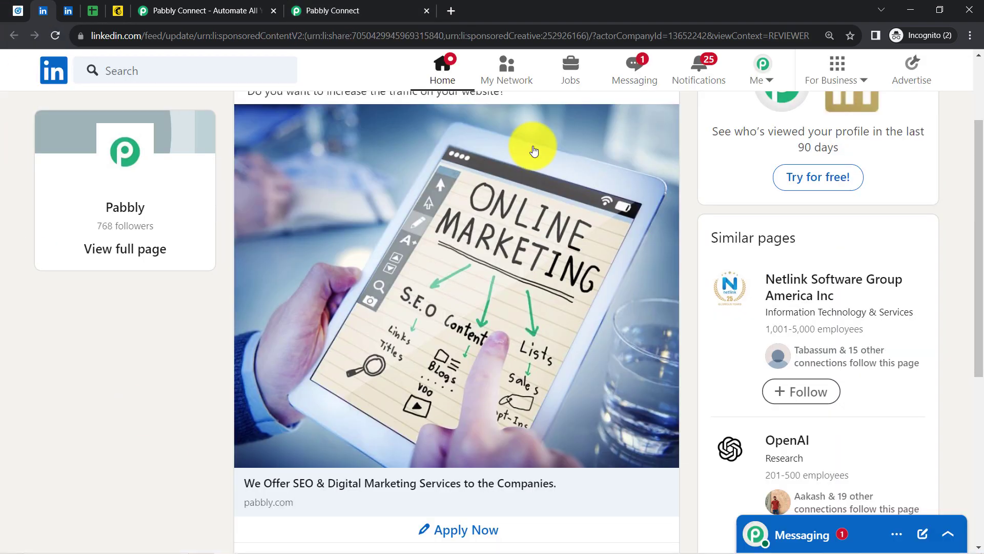
Open the Lead generation campaign's ads in the Pabbly Connect campaign group at 110% zoom
left_click(21, 11)
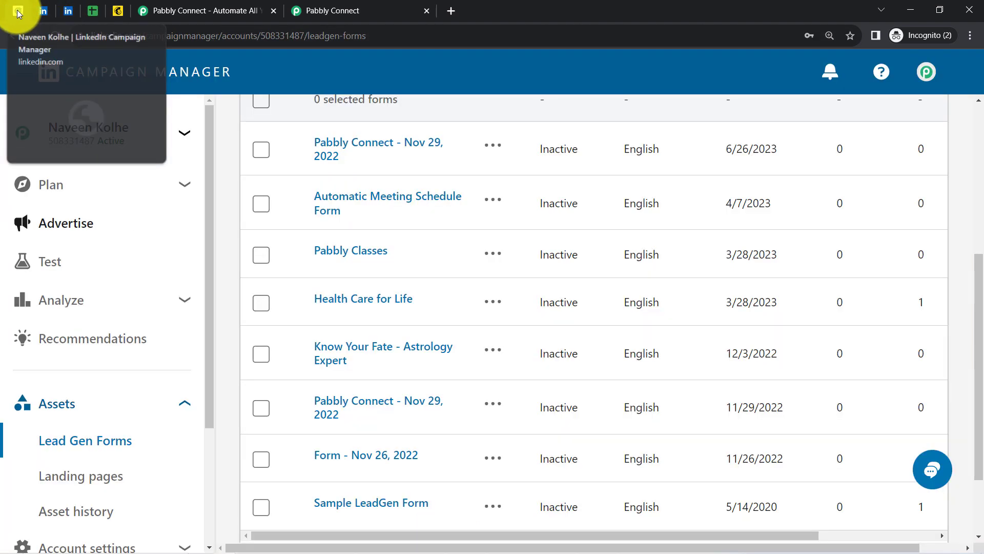
left_click(64, 224)
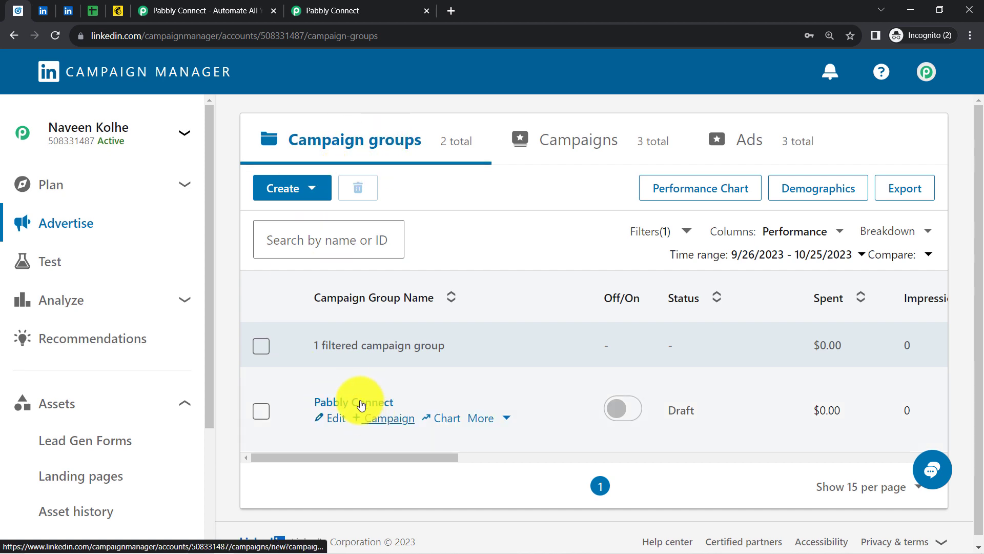
left_click(341, 401)
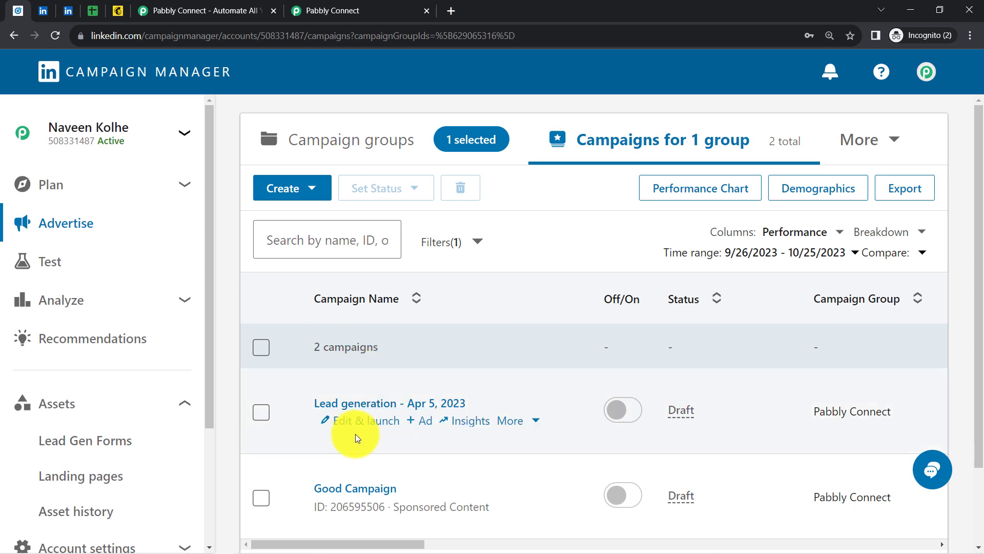
left_click(351, 404)
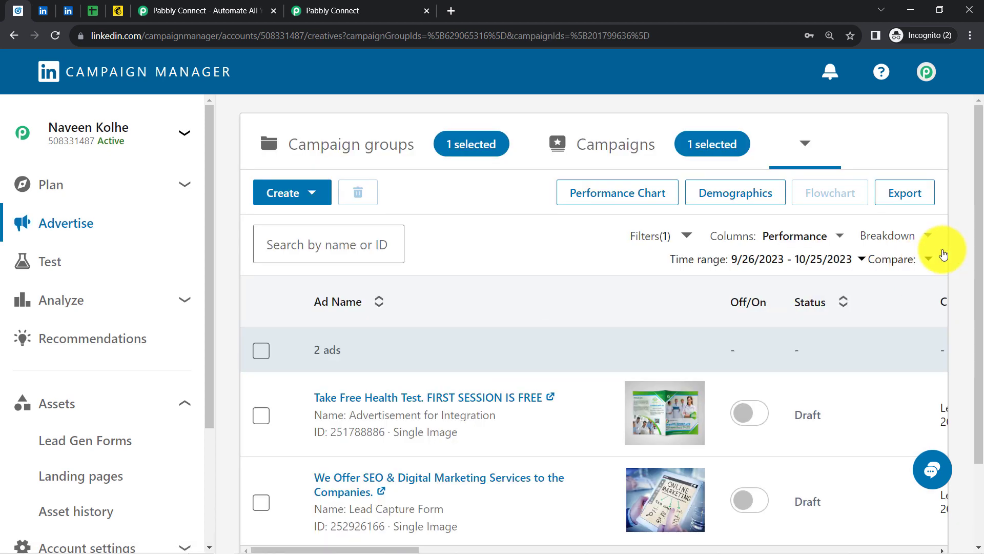
scroll(976, 231, "down", 2)
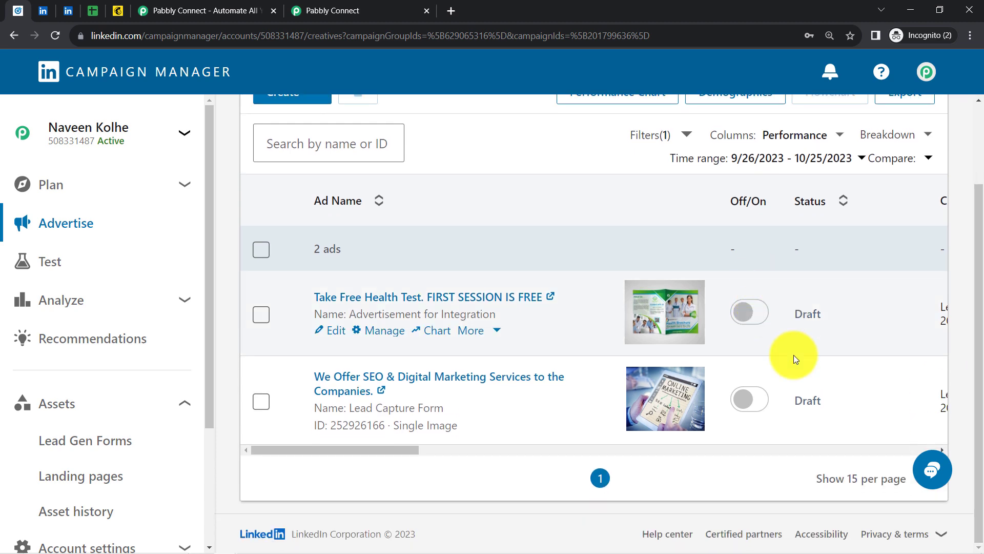
left_click(971, 35)
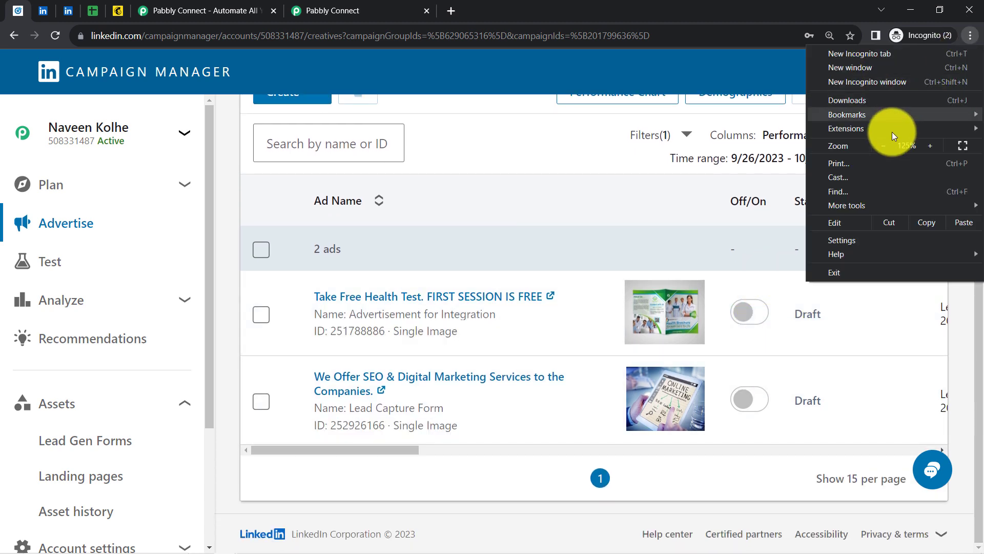
left_click(884, 147)
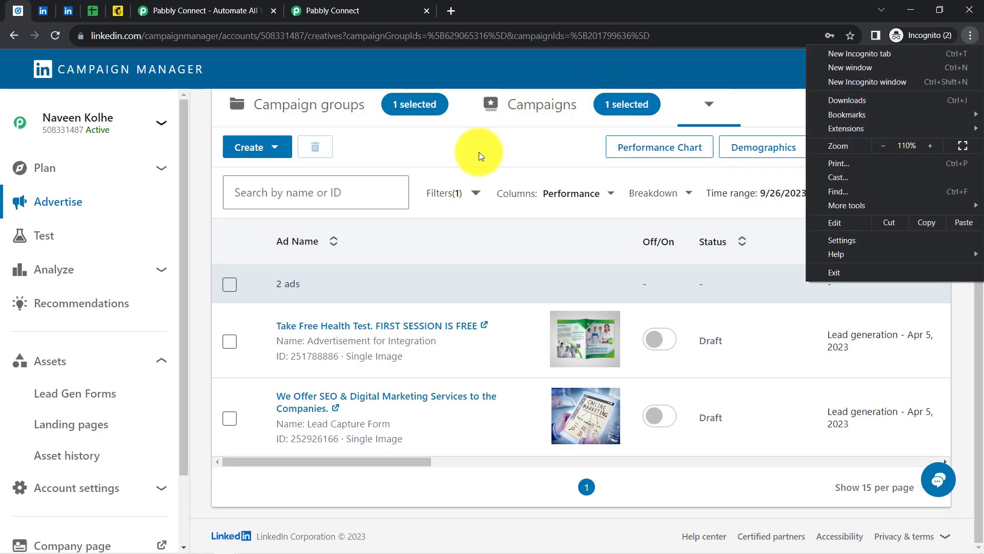
left_click(480, 154)
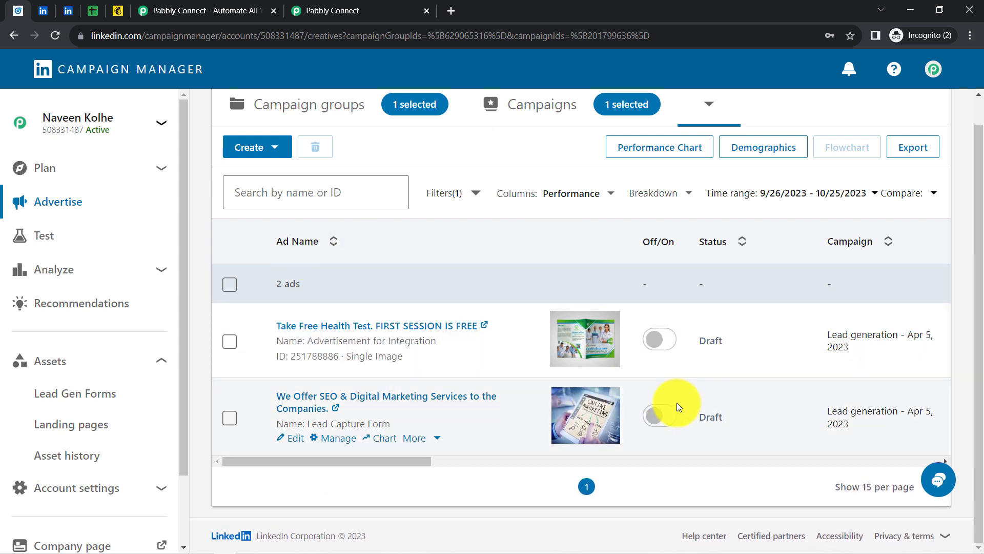
Confirm the SEO & Digital Marketing ad uses Sample LeadGen Form, then exit the editor unsaved
left_click(296, 439)
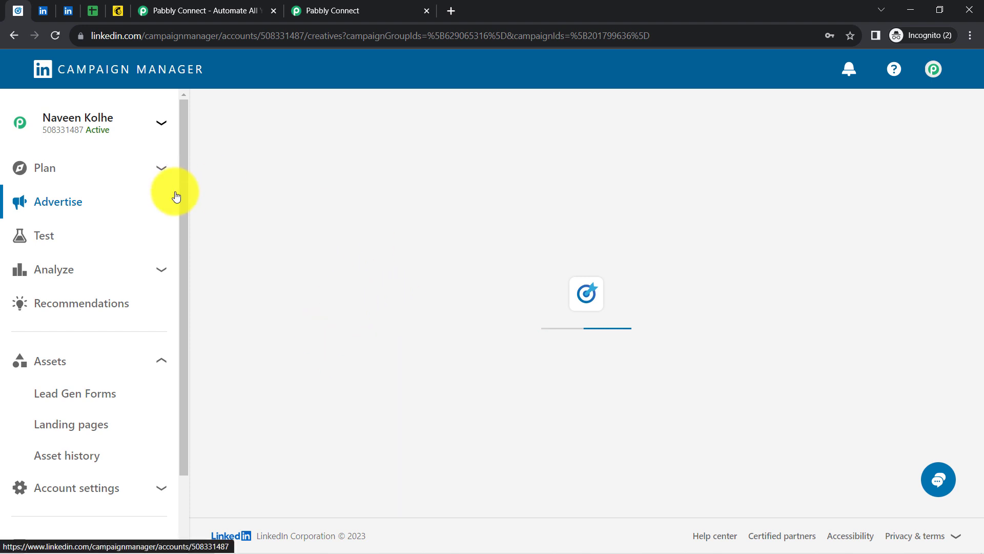
left_click(352, 7)
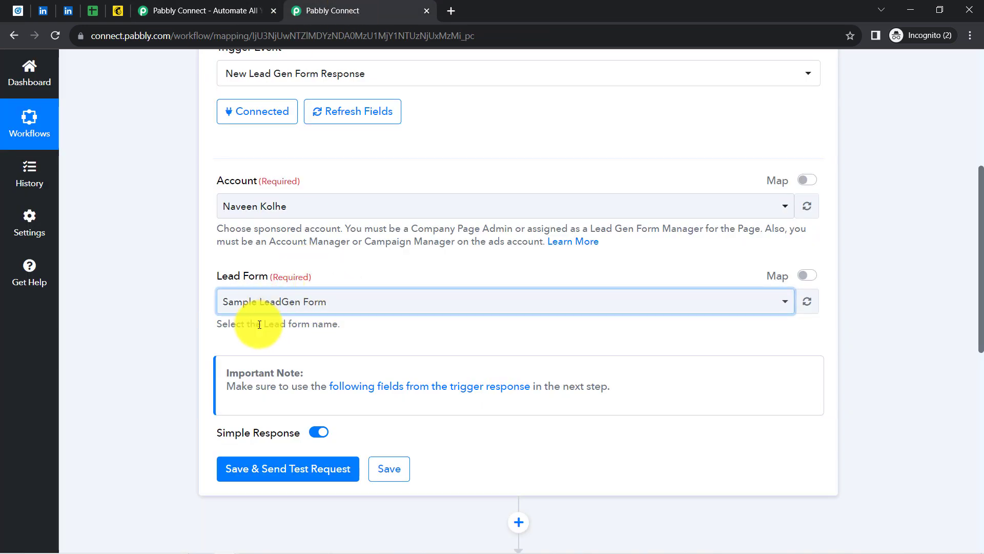
left_click(20, 10)
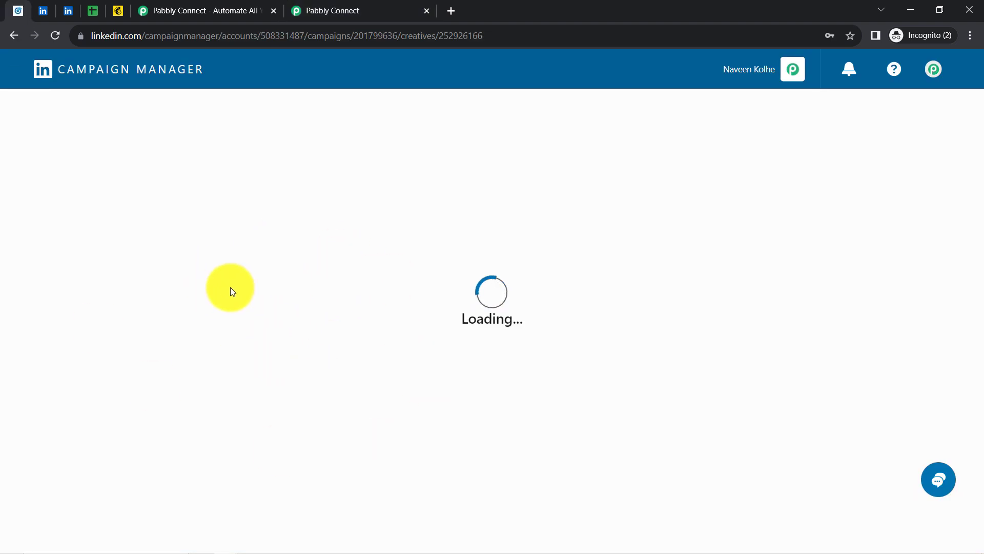
left_click_drag(502, 201, 503, 457)
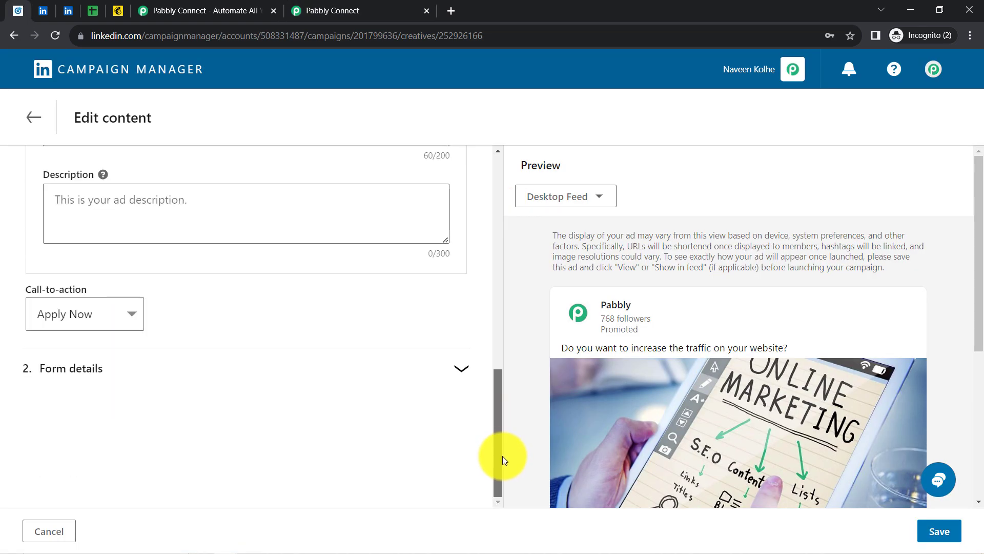
left_click(85, 373)
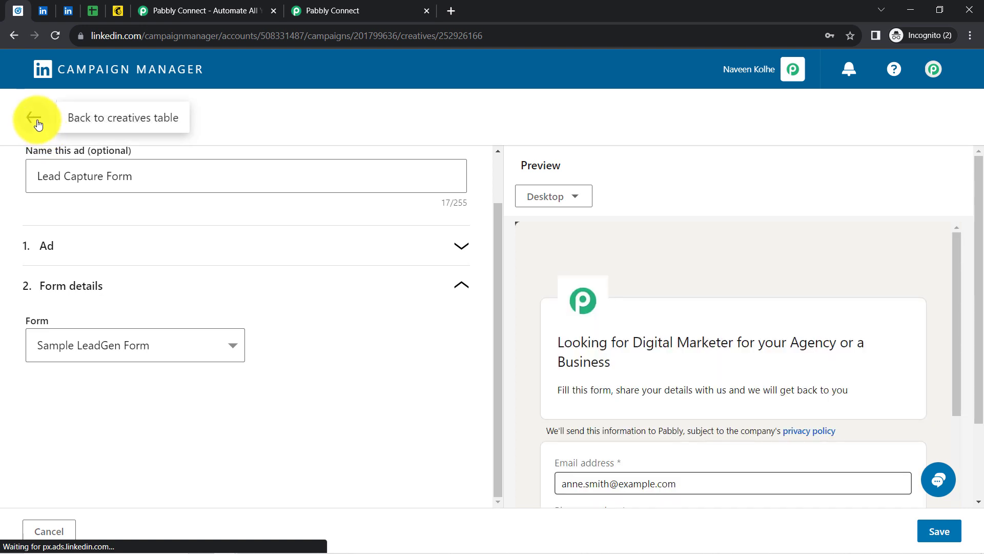
left_click(36, 121)
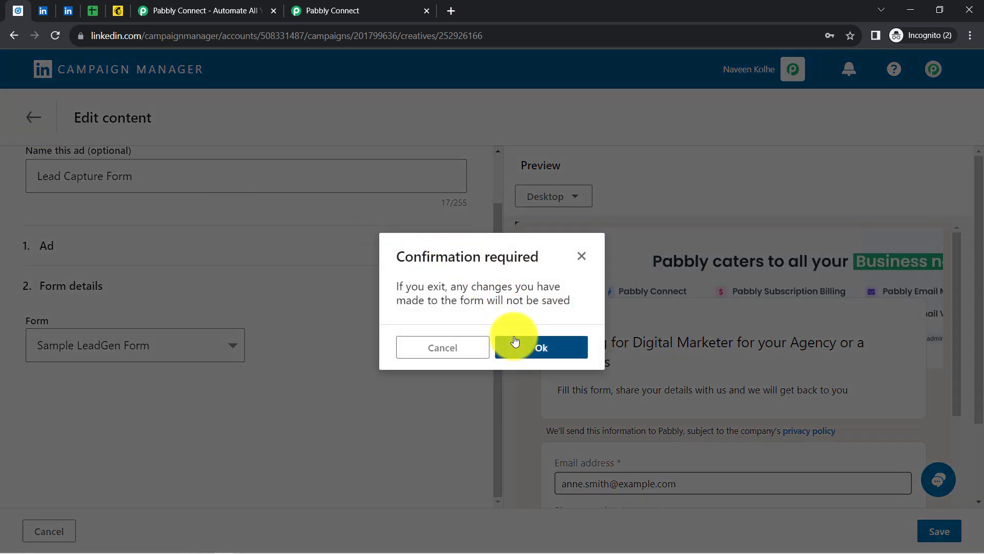
left_click(377, 4)
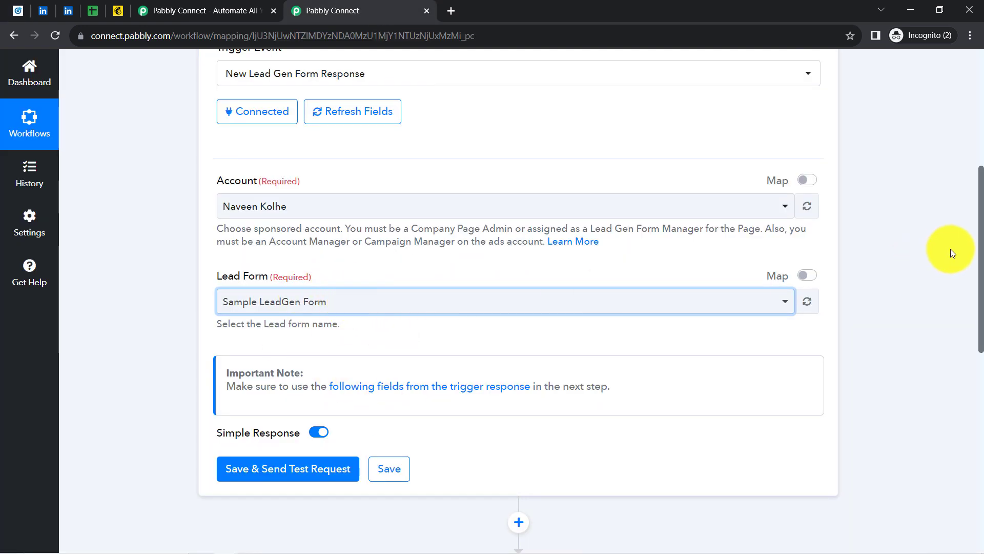
Open the LinkedIn lead form and enter a phone number alongside the prefilled email and name
left_click(68, 15)
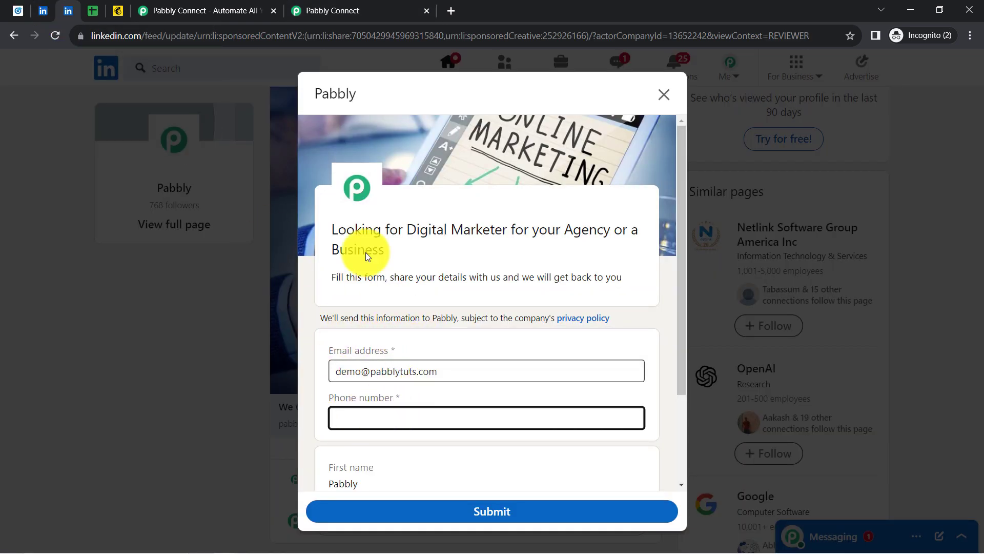
left_click(319, 5)
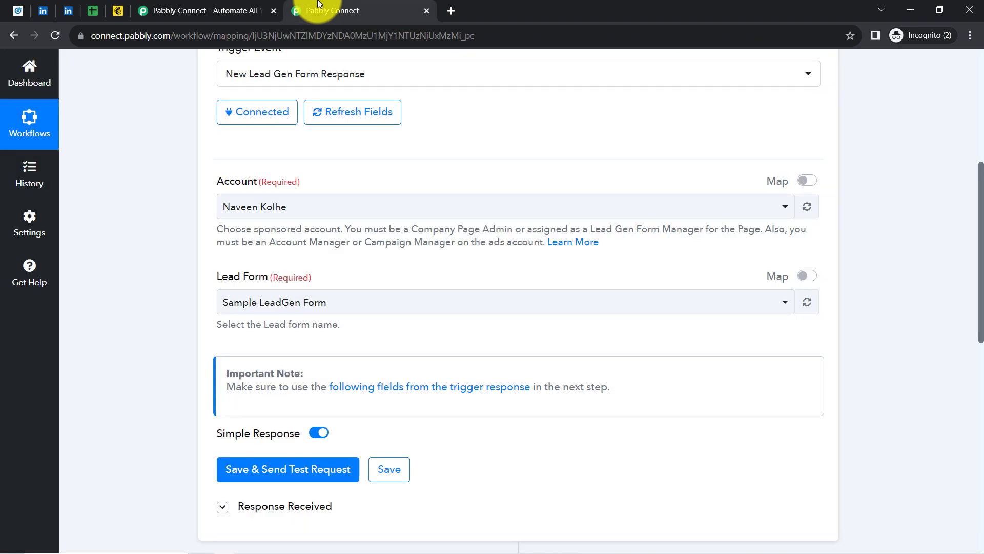
left_click(69, 7)
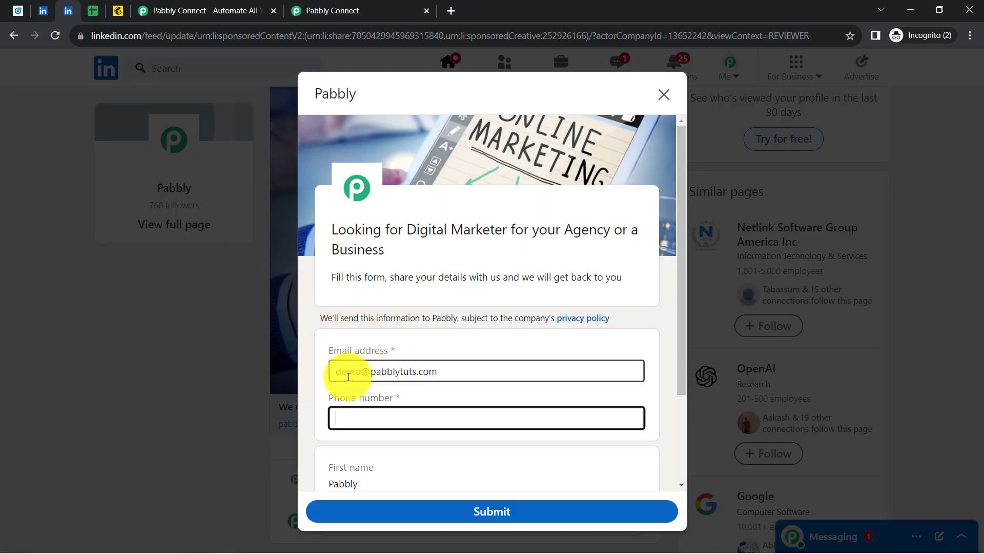
left_click_drag(345, 375, 431, 375)
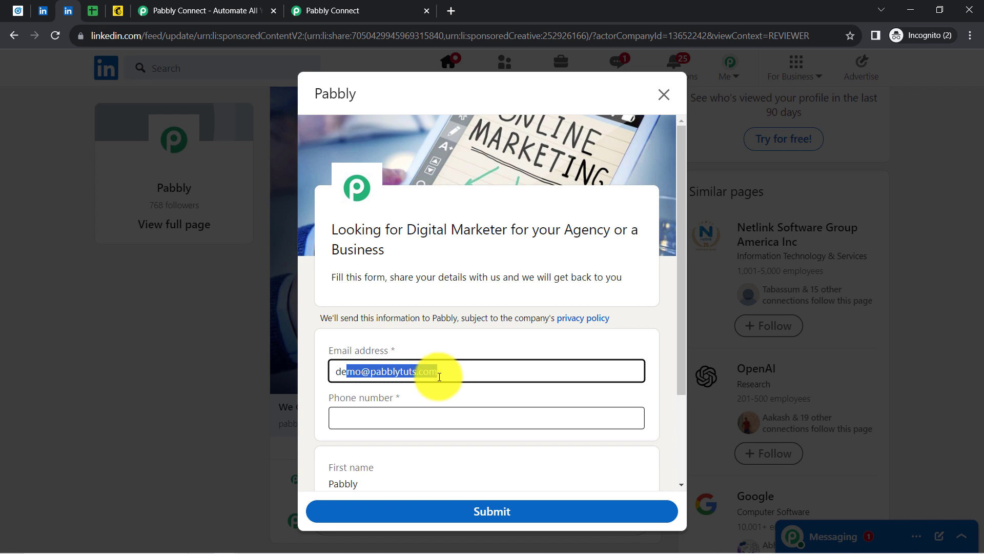
left_click(340, 416)
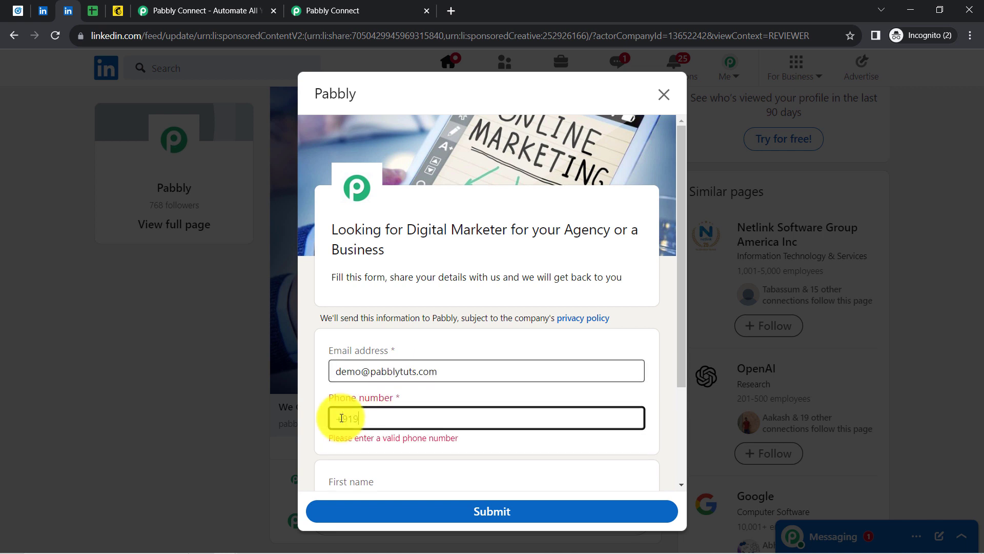
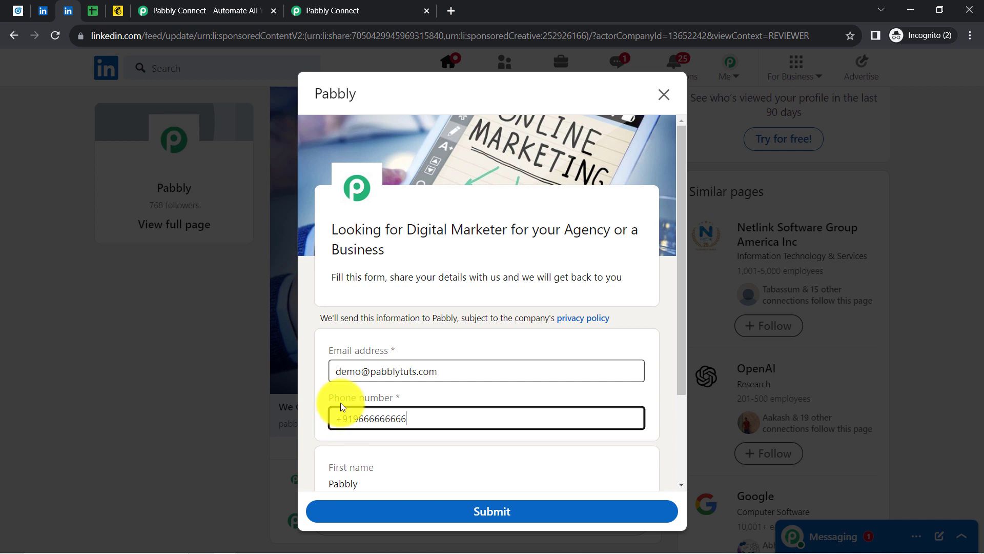
left_click_drag(682, 285, 681, 372)
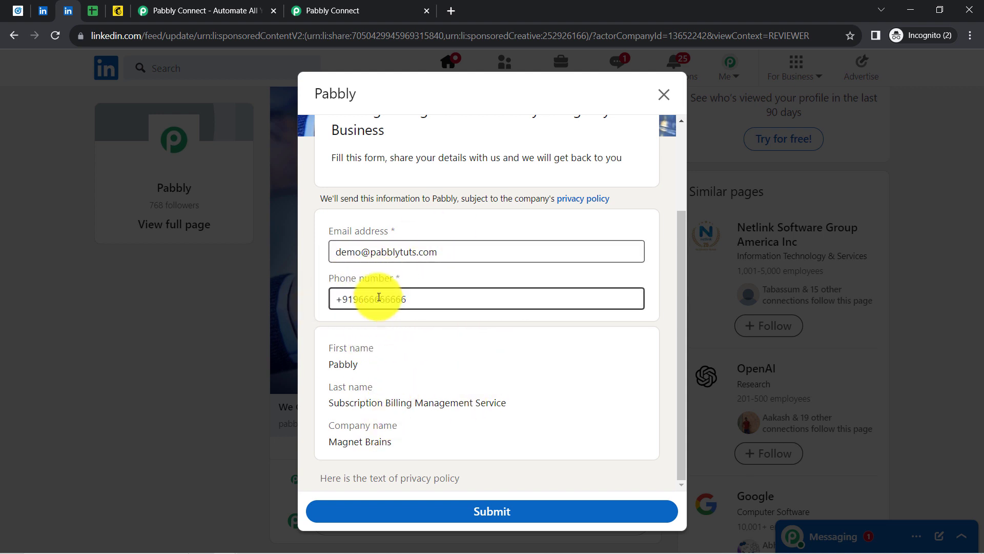
Check the first and last name in the LinkedIn profile intro editor, closing it without saving
left_click(43, 11)
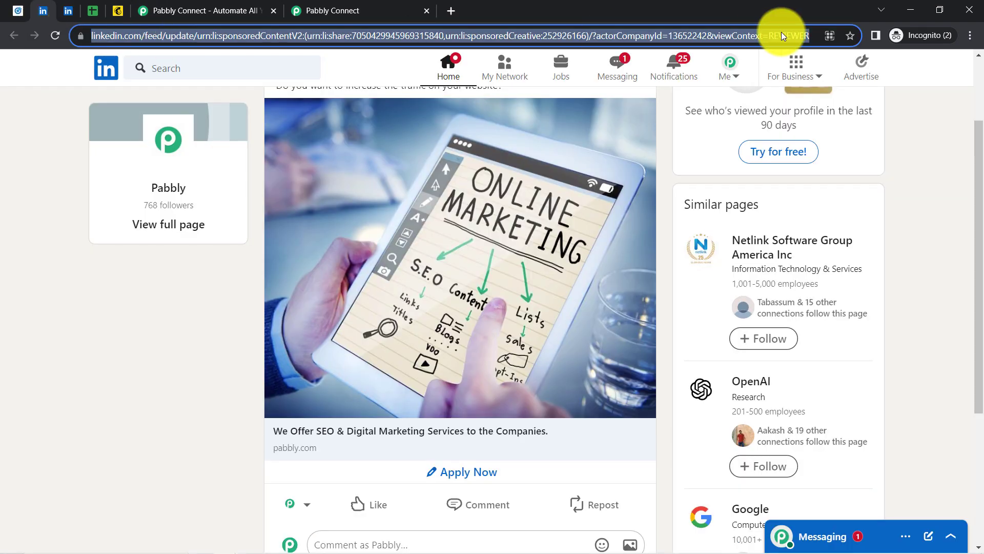
left_click(731, 77)
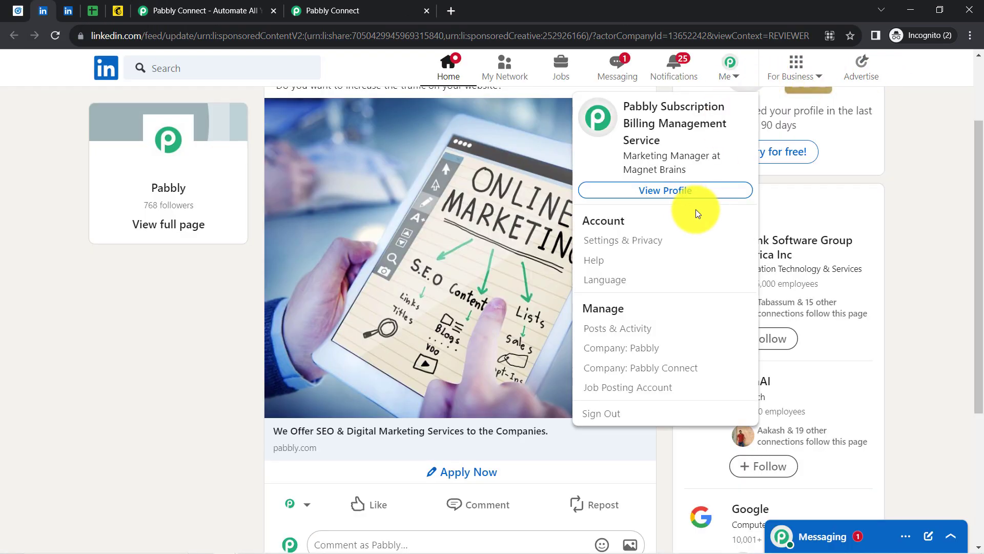
left_click(659, 190)
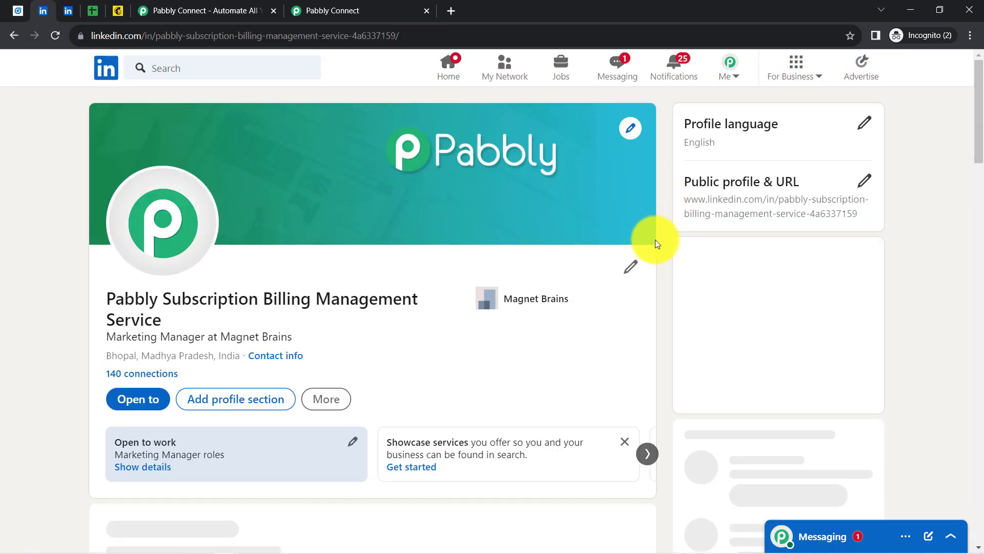
left_click(629, 268)
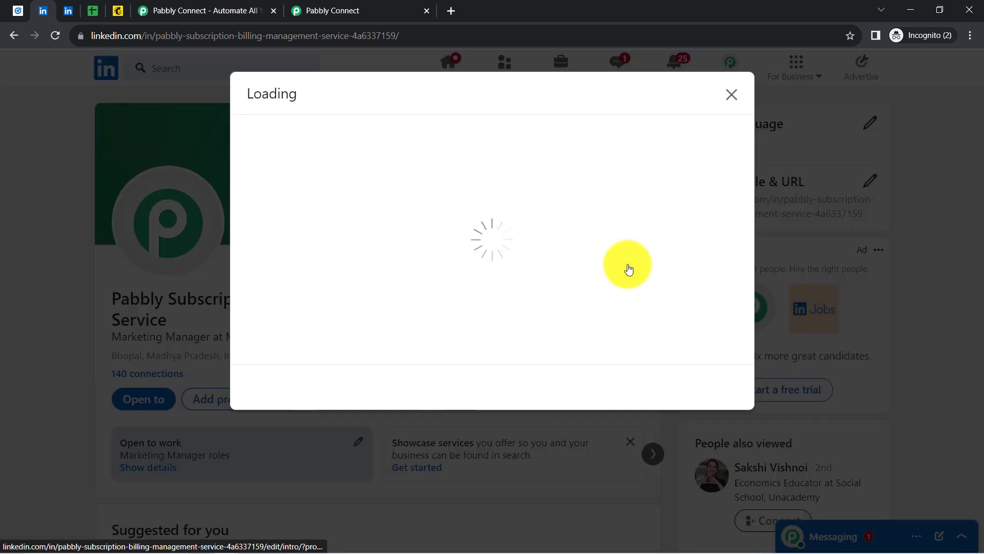
left_click(277, 176)
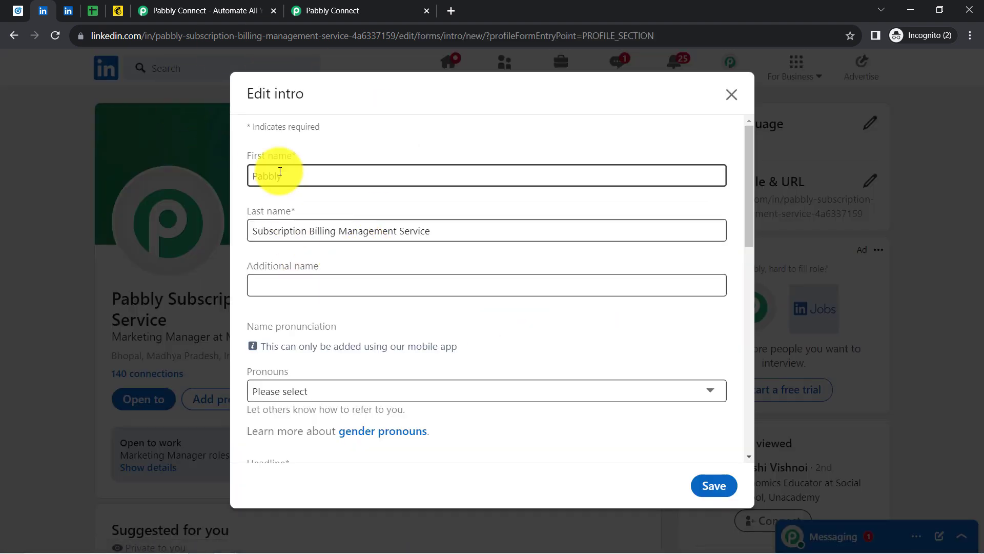
double_click(277, 176)
left_click(308, 232)
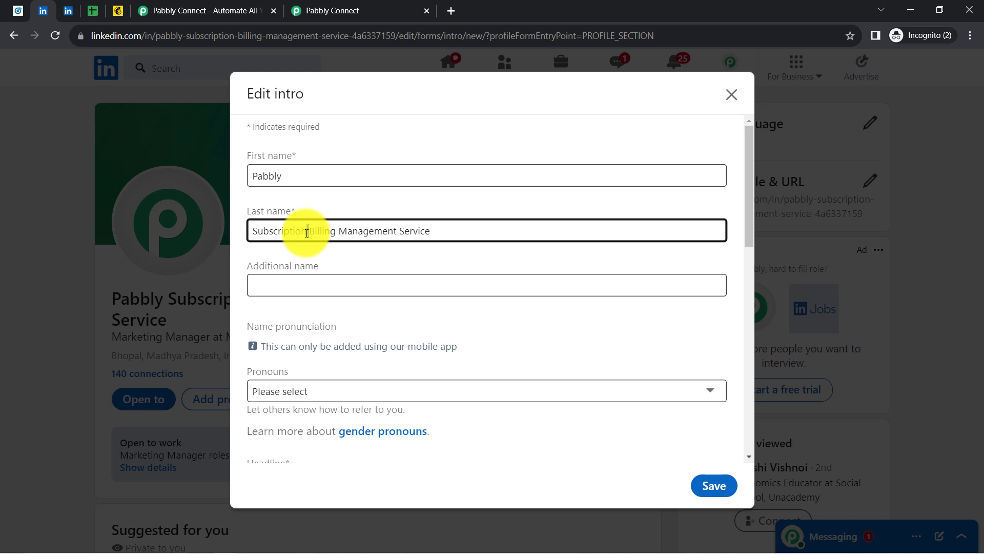
left_click(732, 98)
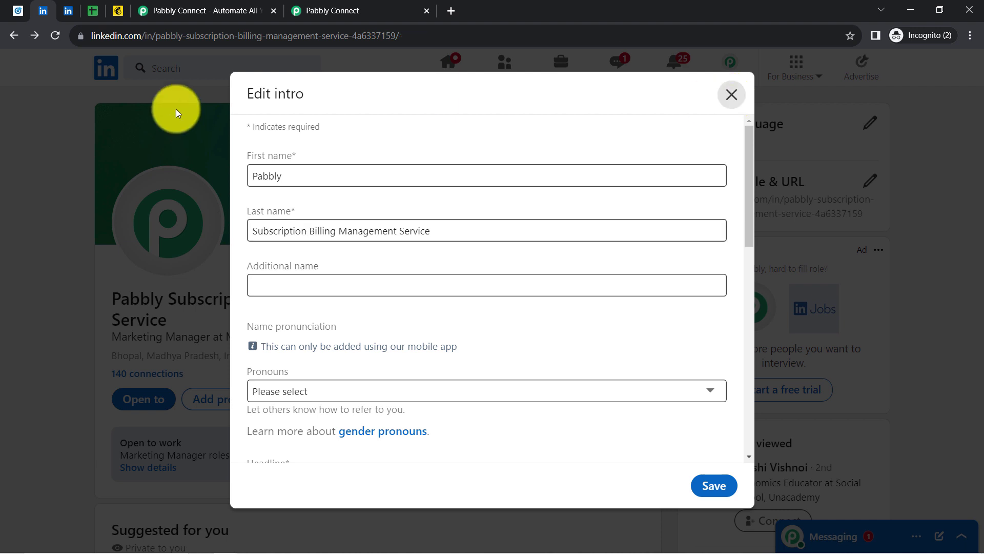
Submit the LinkedIn lead form and request the test lead in Pabbly Connect
left_click(65, 10)
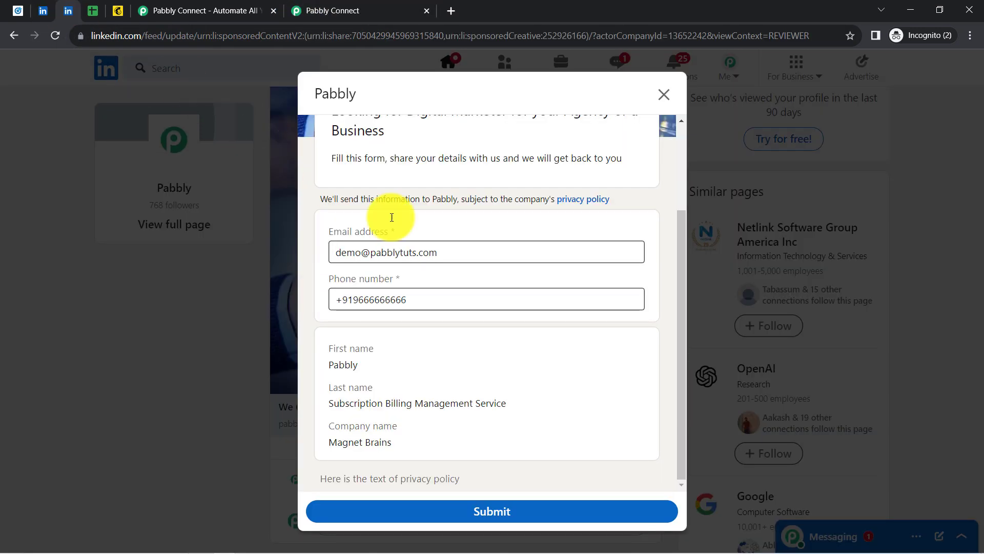
left_click(466, 518)
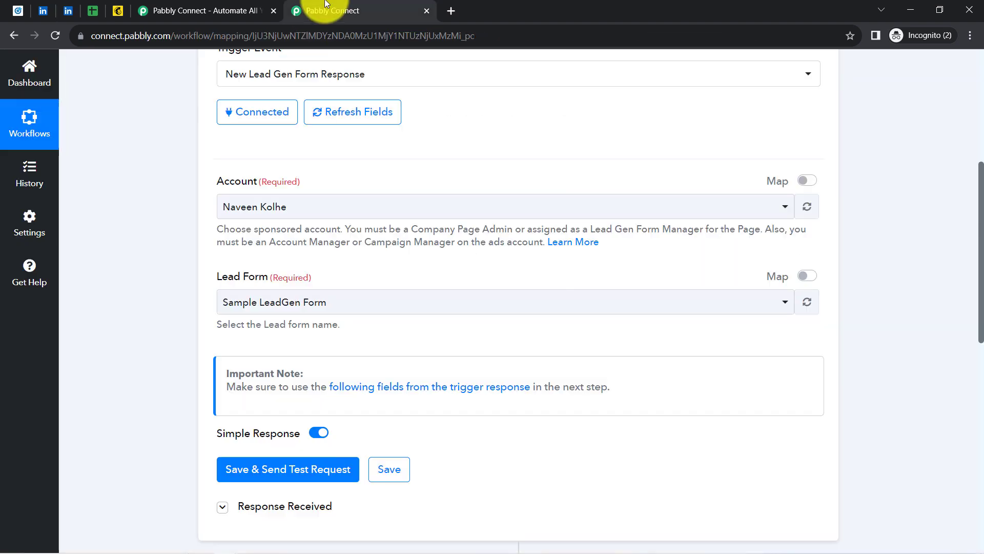
left_click(328, 11)
left_click(279, 471)
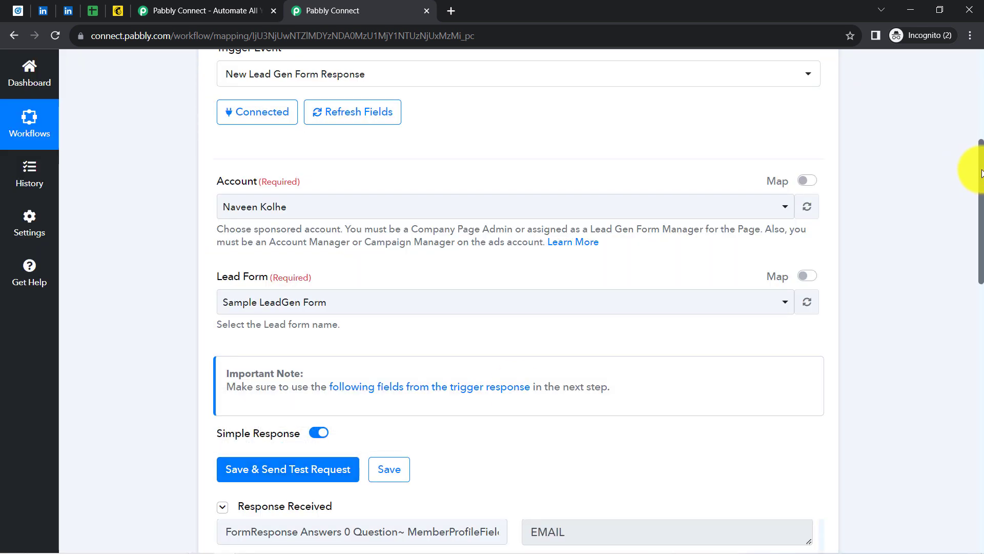
Review the received test response values, including form name, landing page and last name
scroll(982, 173, "down", 7)
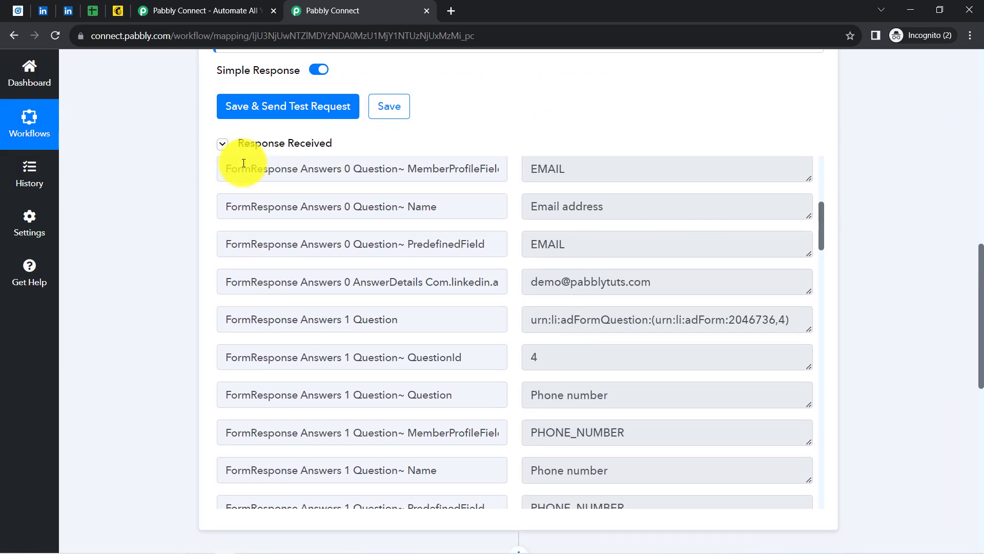
left_click(241, 152)
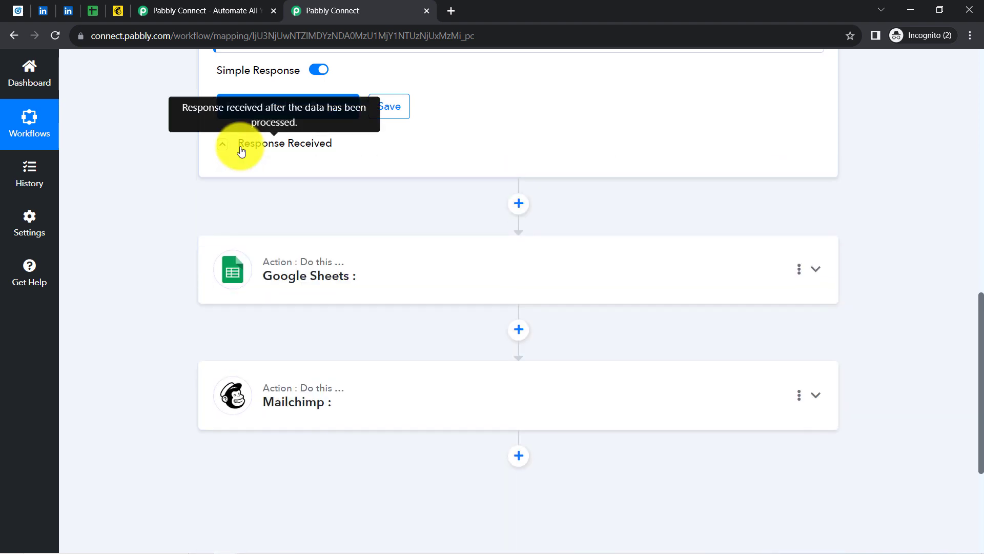
left_click(241, 152)
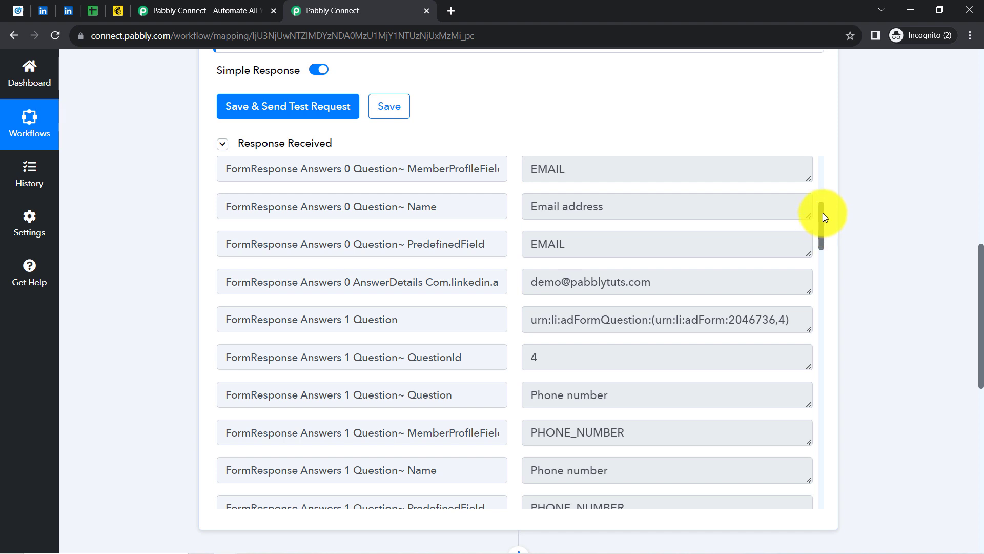
left_click_drag(823, 213, 823, 175)
left_click_drag(542, 277, 663, 280)
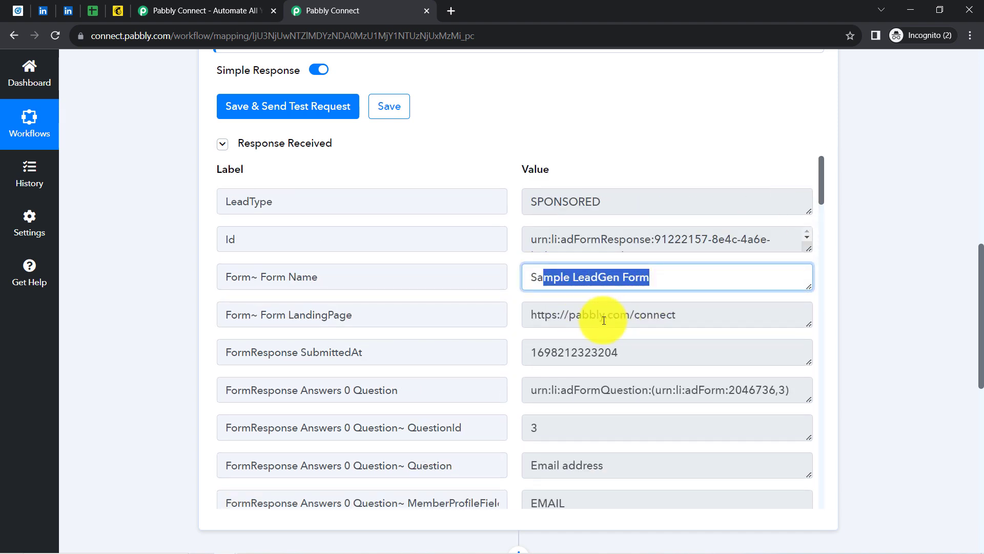
left_click_drag(603, 318, 698, 318)
left_click_drag(823, 190, 818, 245)
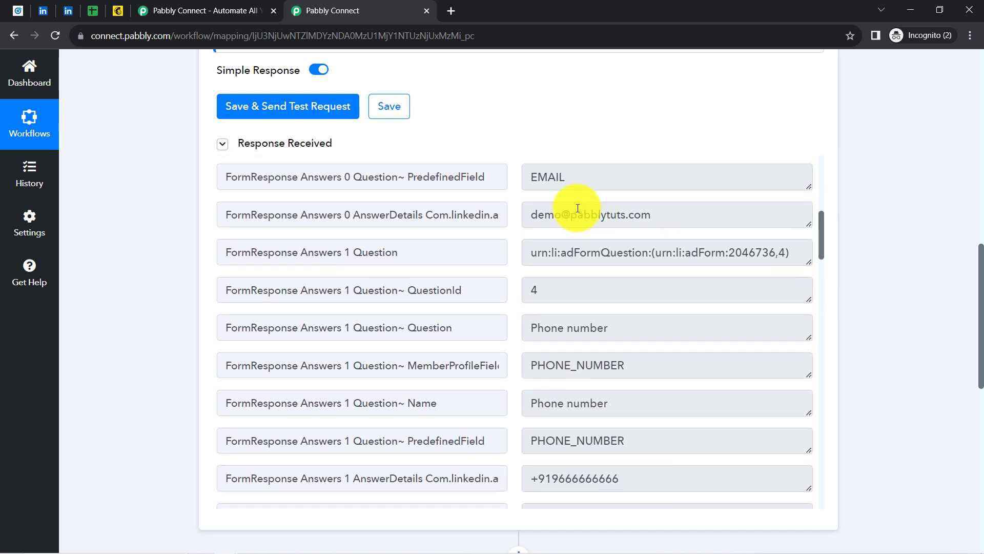
left_click_drag(821, 235, 822, 303)
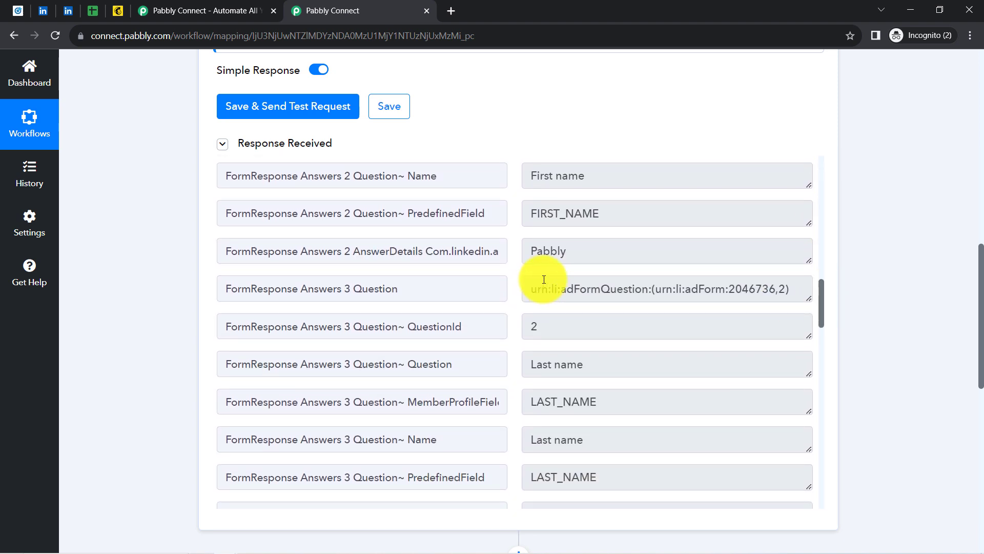
left_click_drag(569, 253, 537, 252)
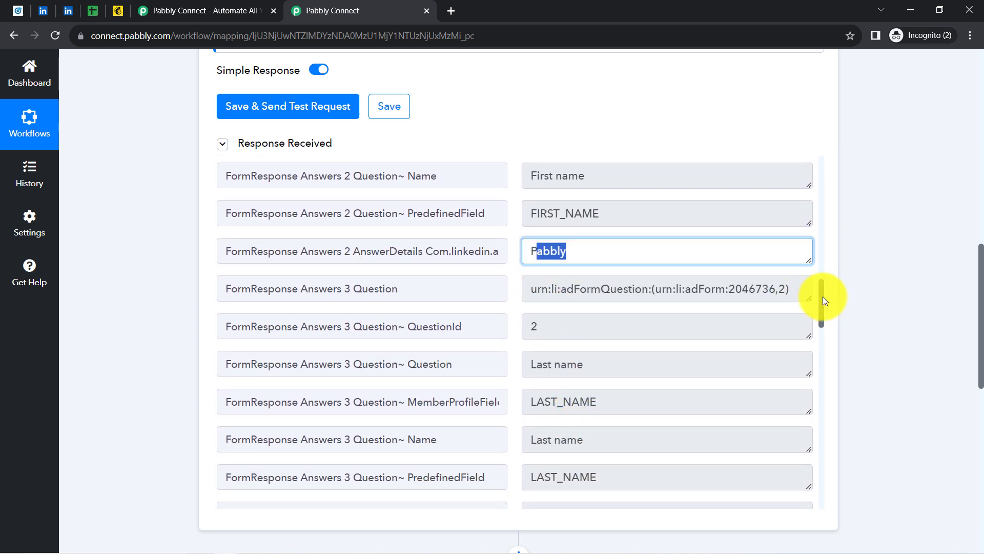
left_click_drag(822, 301, 824, 339)
triple_click(557, 230)
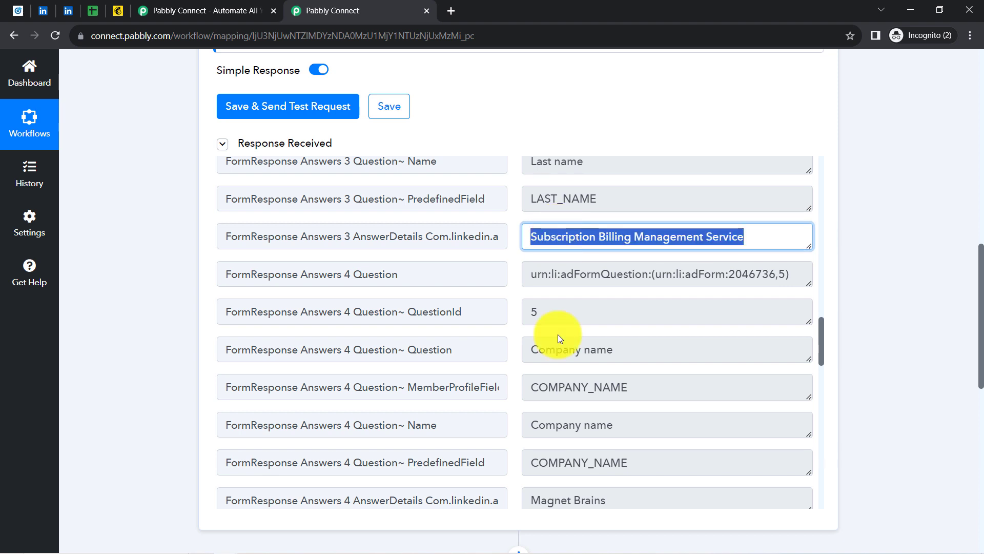
left_click_drag(606, 500, 561, 500)
Collapse the LinkedIn Lead Gen Forms trigger step to reveal the whole workflow
scroll(567, 500, "down", 1)
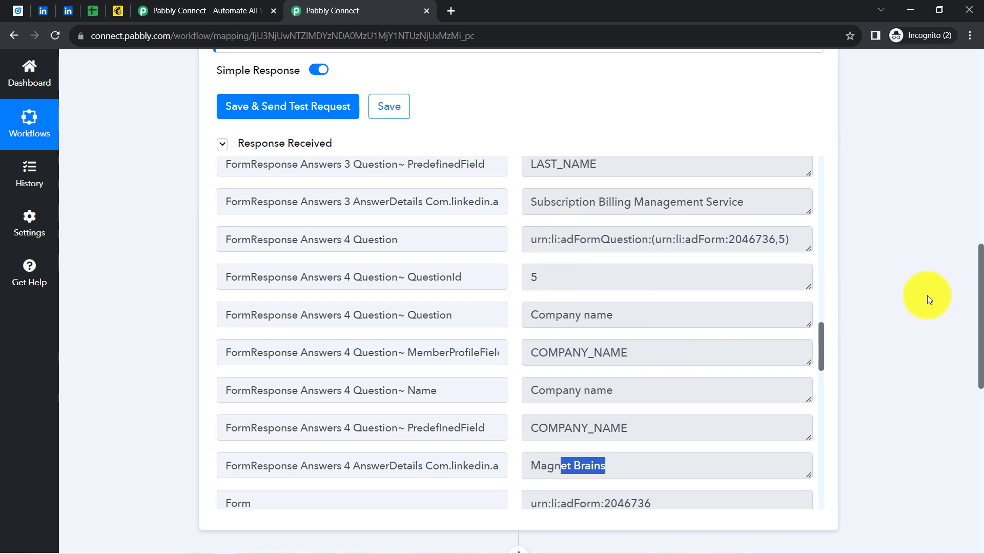
left_click_drag(982, 327, 954, 102)
left_click(407, 241)
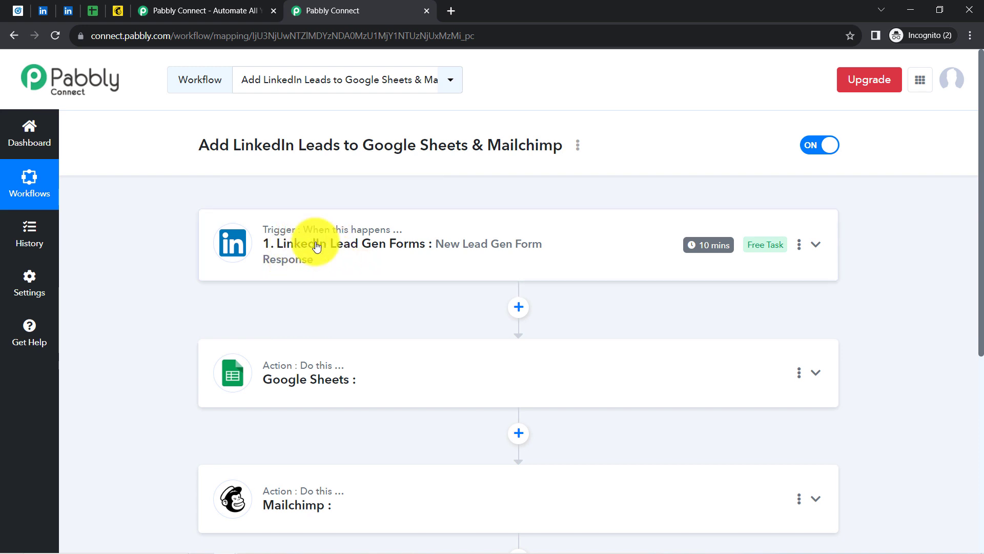
Expand the Google Sheets action card below the LinkedIn trigger to show its app and action event
mouse_move(707, 251)
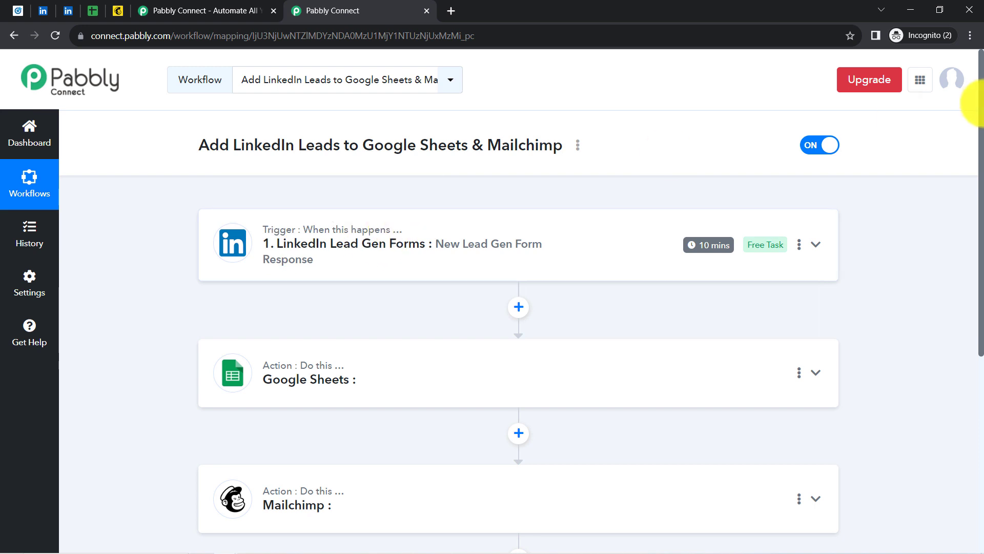
left_click_drag(980, 124, 981, 252)
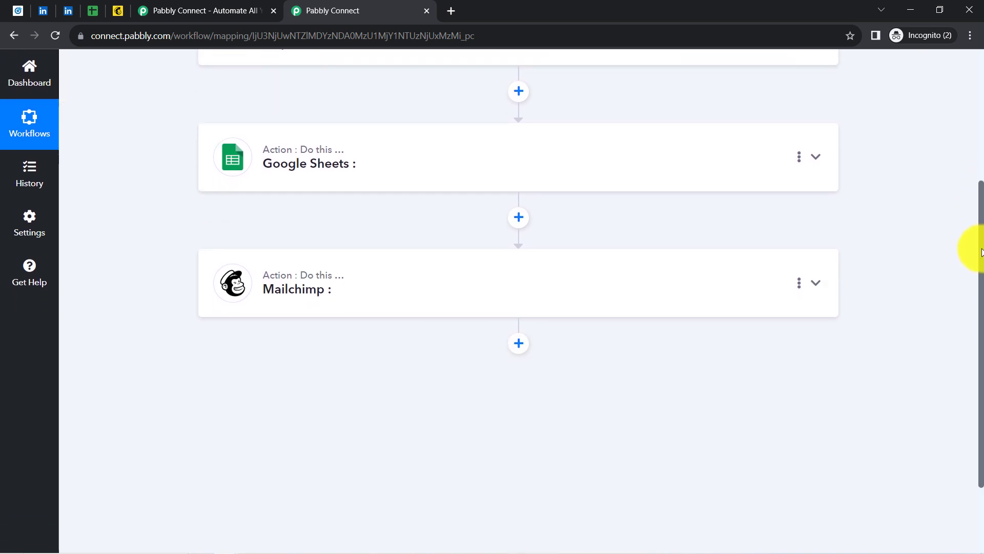
left_click(373, 178)
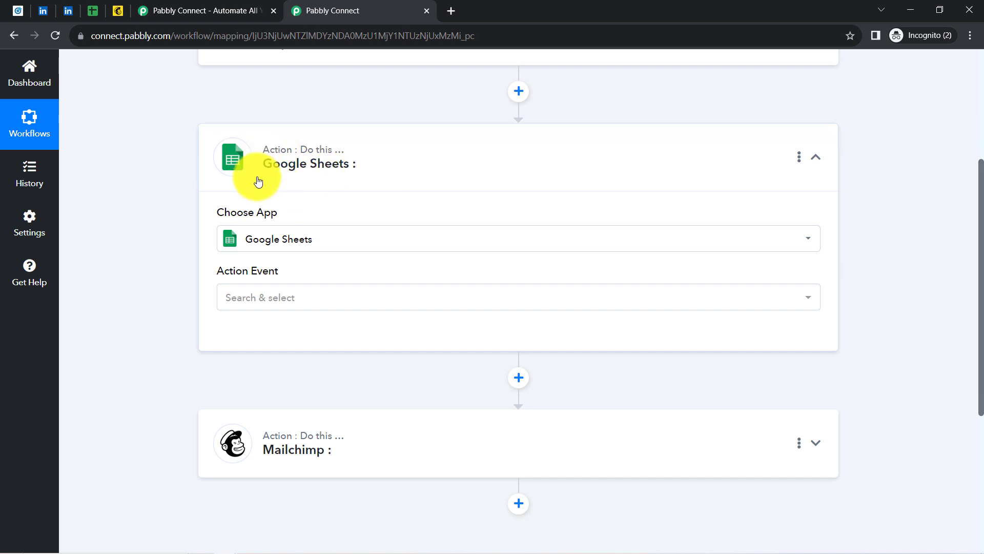
Set the action event to Add New Row and save the existing Google Sheets #5 connection
mouse_move(239, 278)
left_click(237, 296)
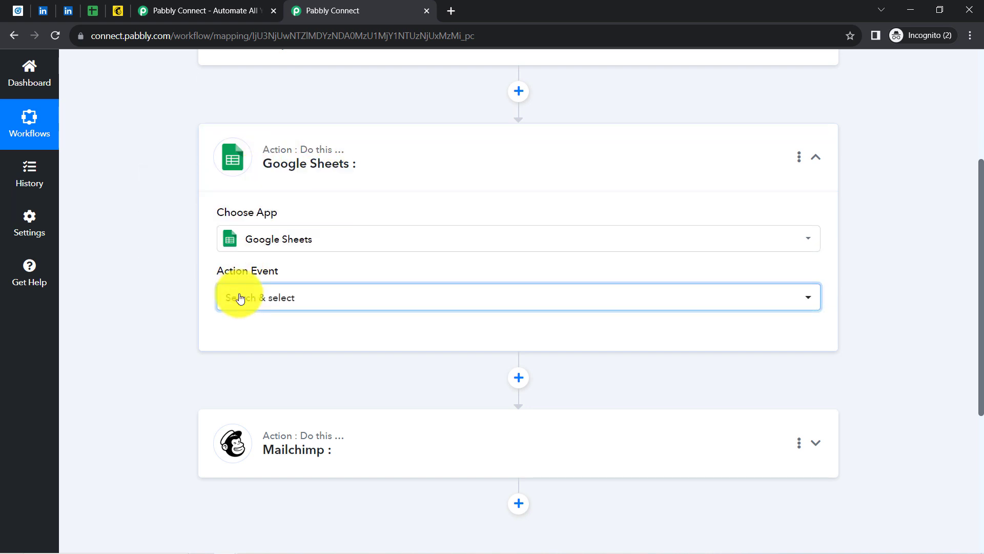
left_click(248, 391)
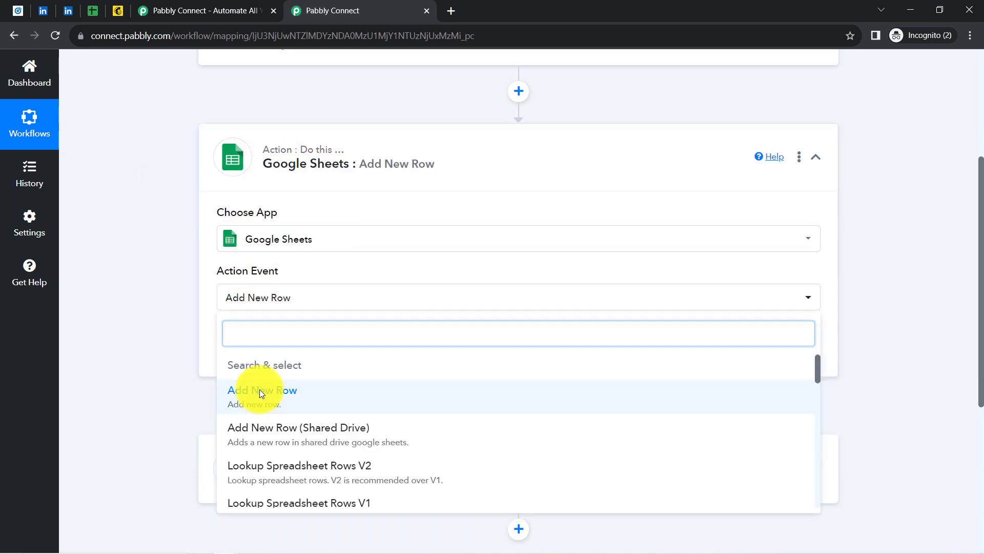
left_click(253, 336)
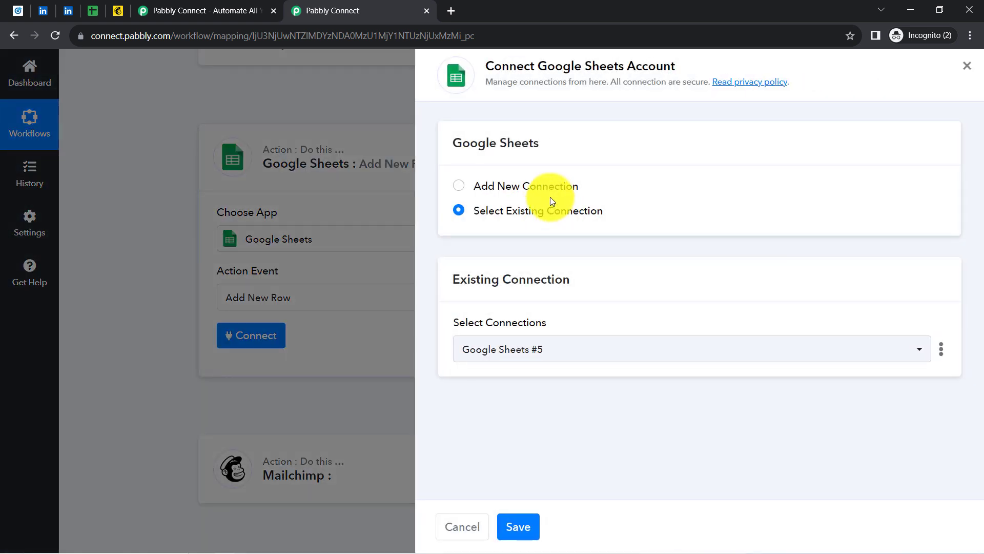
left_click(519, 186)
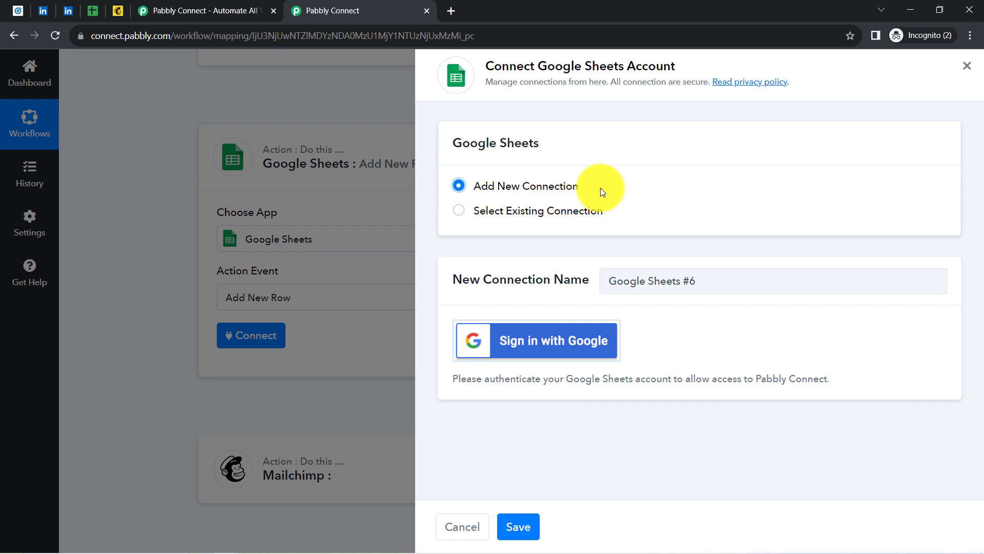
left_click(520, 348)
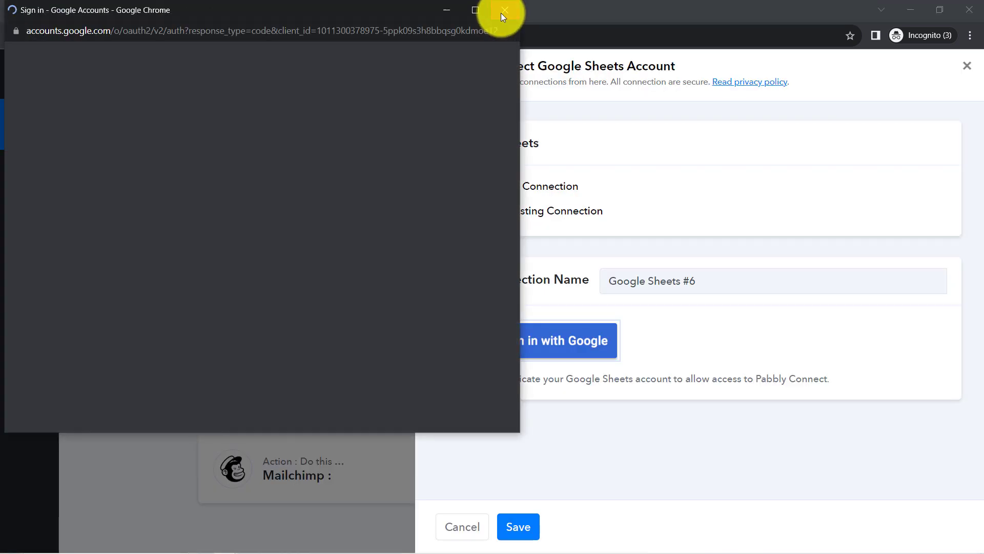
left_click(502, 14)
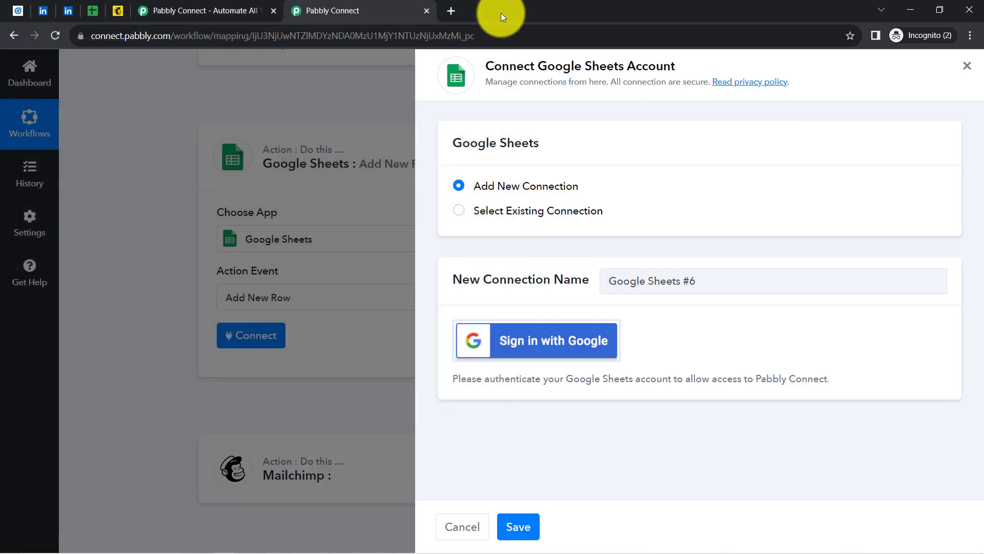
left_click(508, 210)
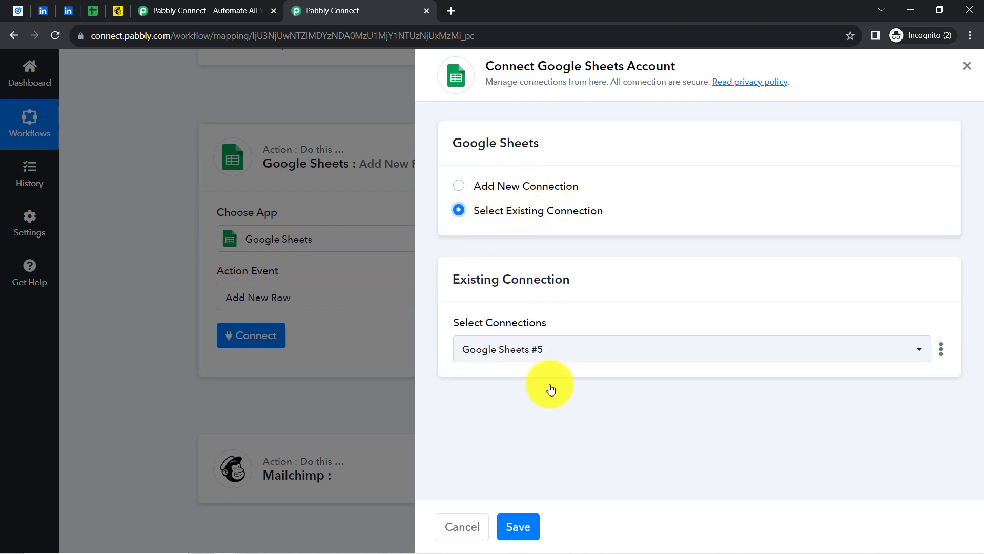
left_click(520, 534)
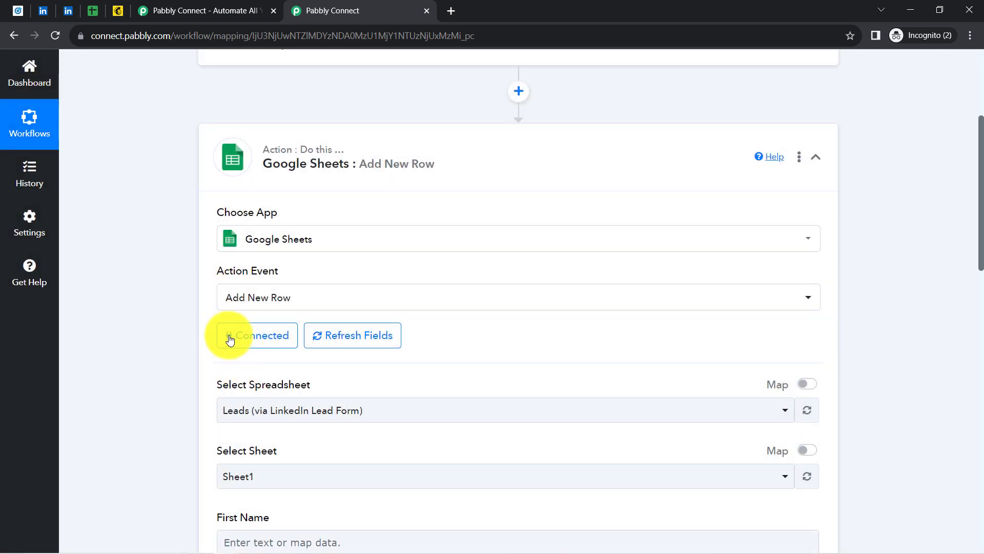
Pick the Leads (via LinkedIn Lead Form) spreadsheet and open it in its browser tab
left_click_drag(224, 384, 259, 408)
left_click(259, 410)
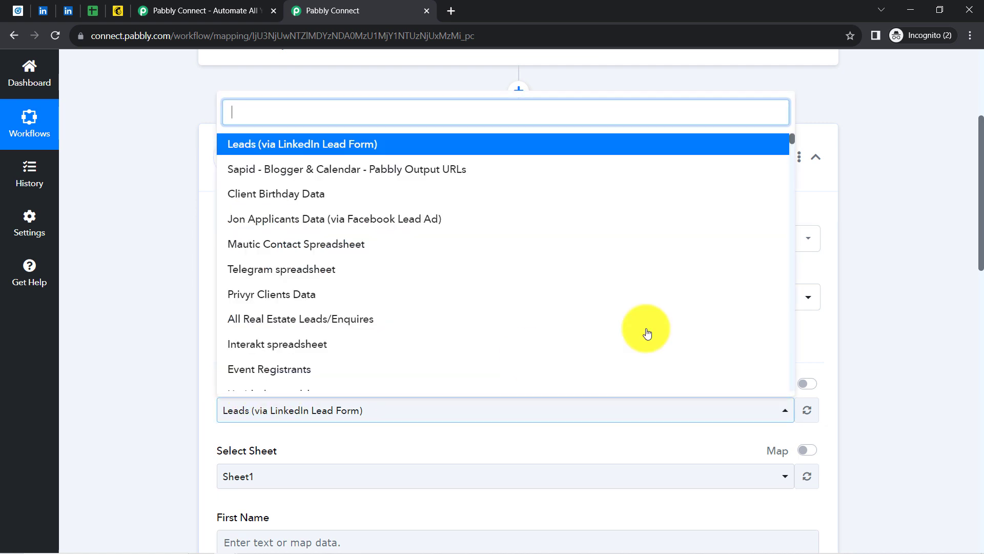
left_click_drag(981, 182, 969, 253)
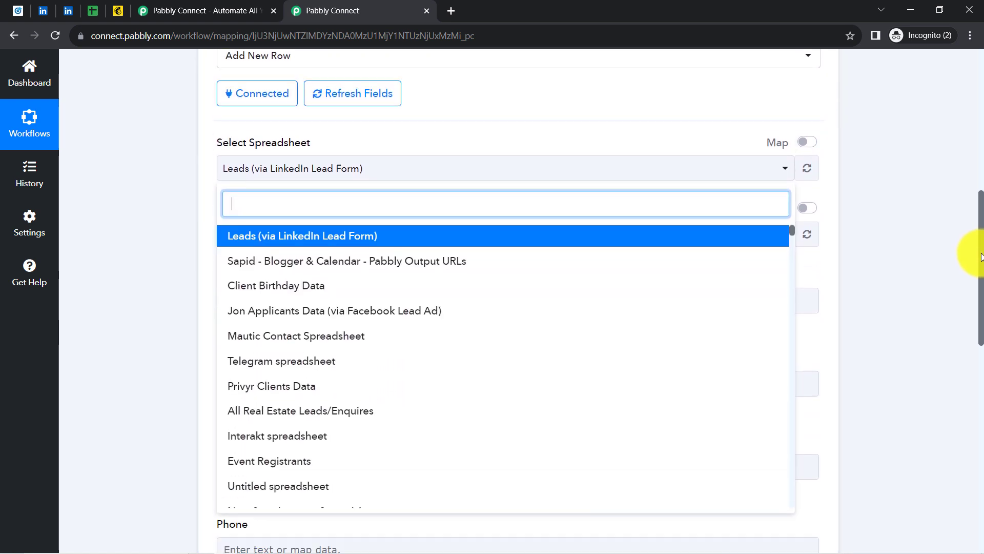
left_click(93, 12)
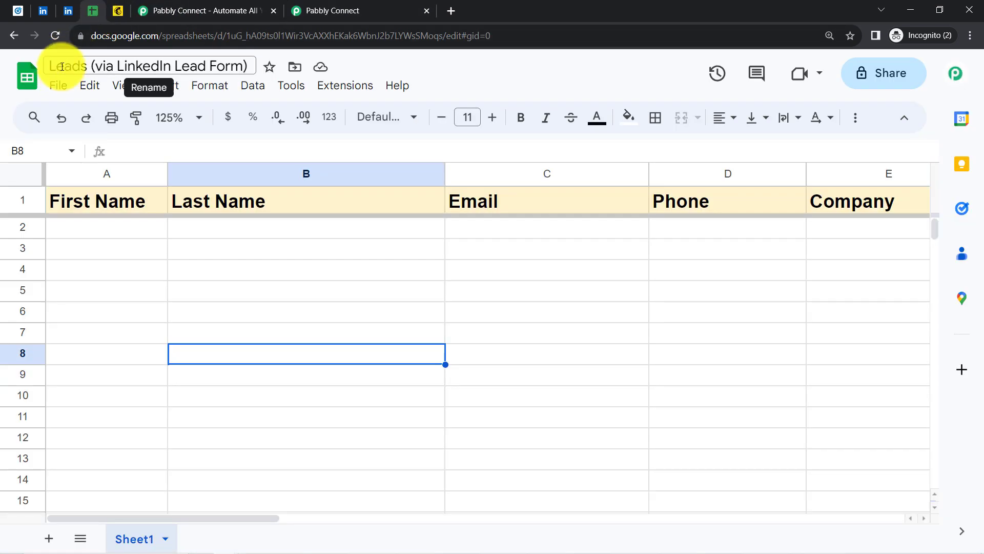
Inspect the spreadsheet title and the First Name and Last Name columns, then return to Pabbly Connect
left_click_drag(62, 70, 144, 73)
left_click_drag(210, 68, 233, 63)
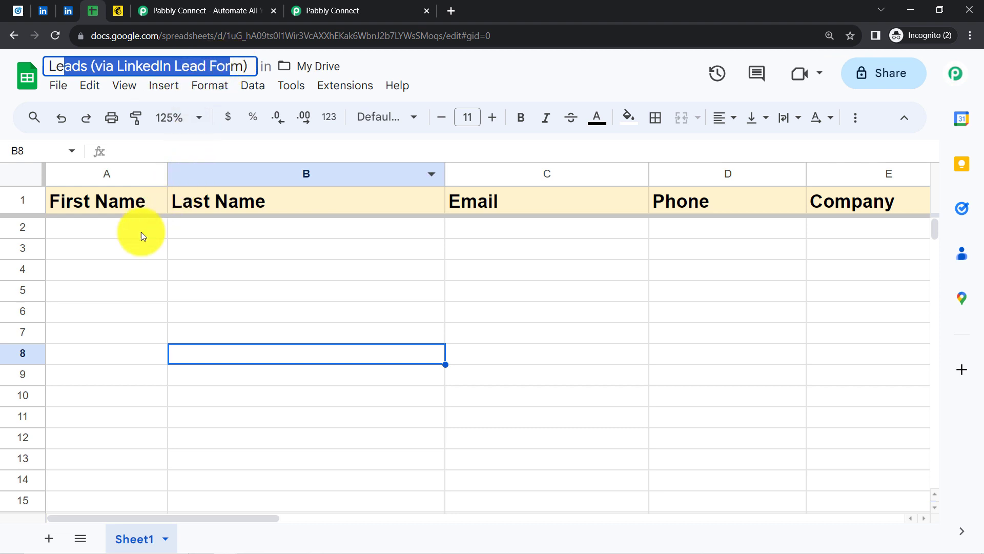
left_click(131, 247)
left_click(104, 172)
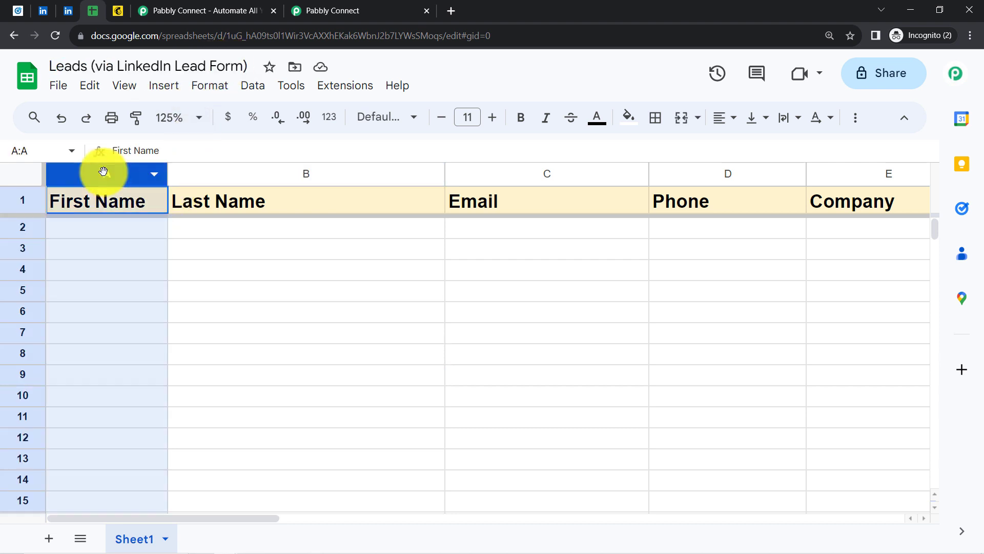
left_click(263, 172)
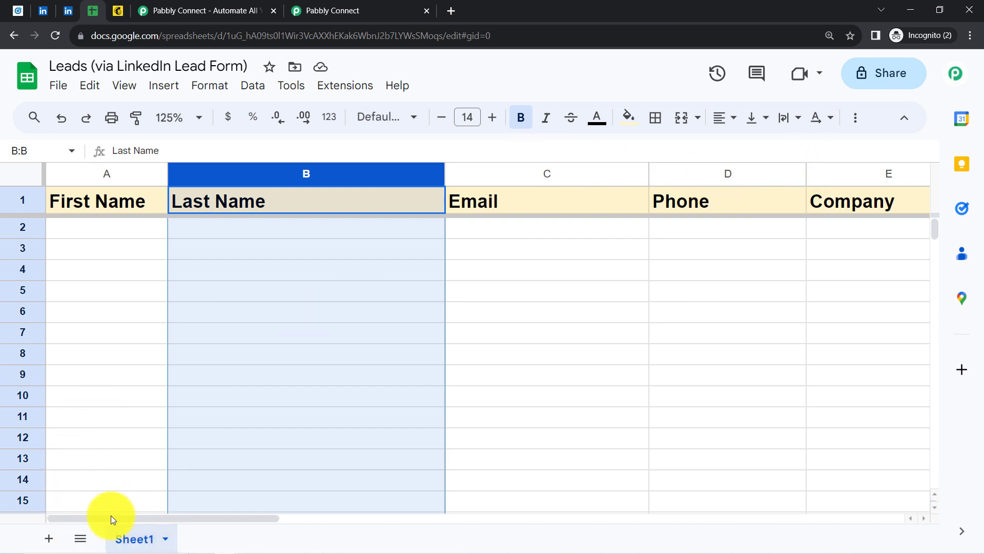
left_click(329, 10)
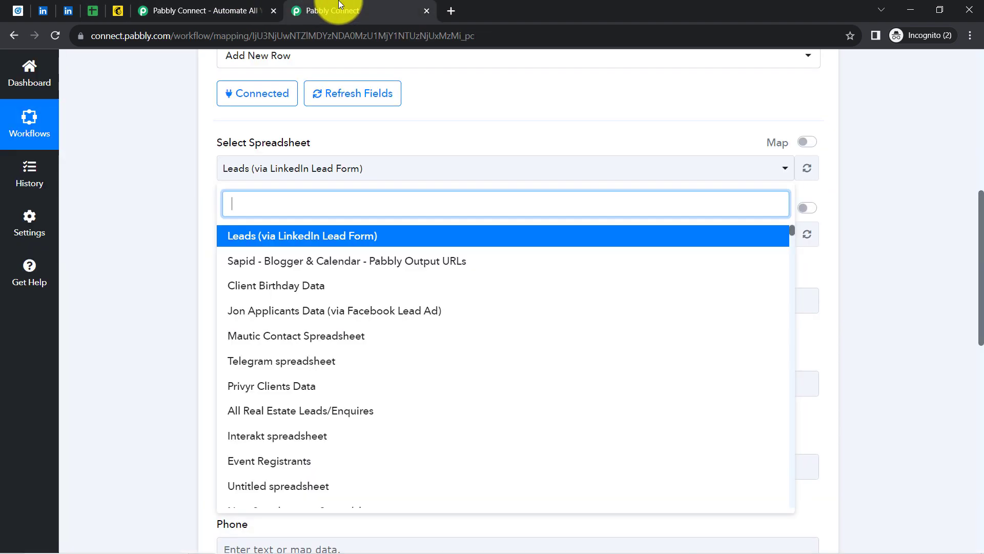
Keep Leads as the spreadsheet and choose Sheet1 as the target sheet
left_click(222, 252)
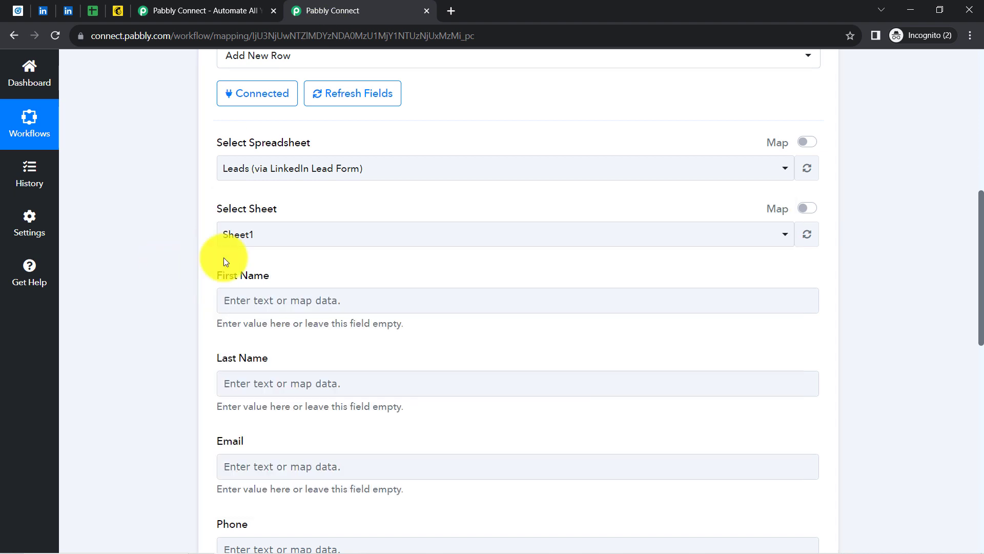
left_click(248, 231)
left_click(247, 233)
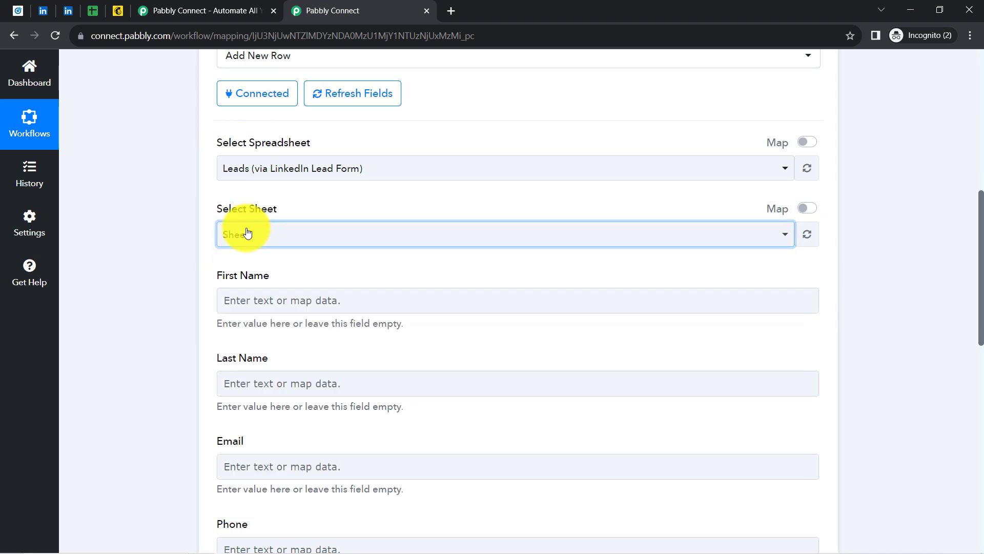
left_click(198, 256)
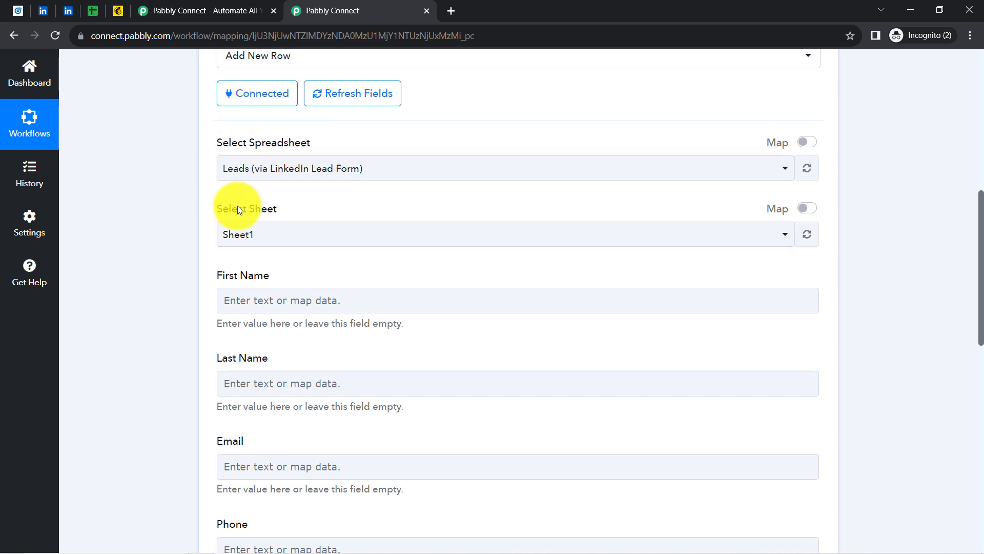
Review the First Name through Company fields against the spreadsheet's columns
left_click_drag(253, 275, 229, 323)
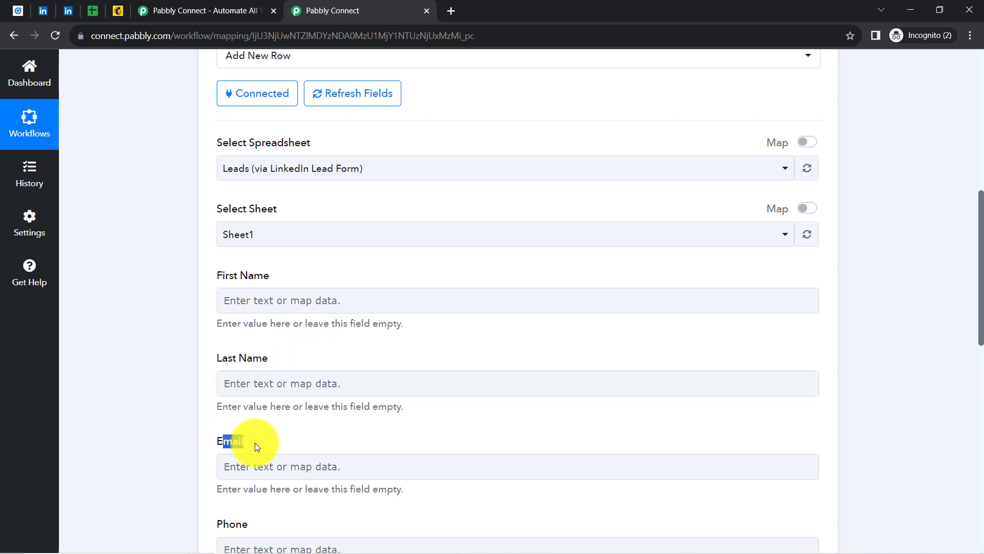
left_click_drag(982, 220, 980, 260)
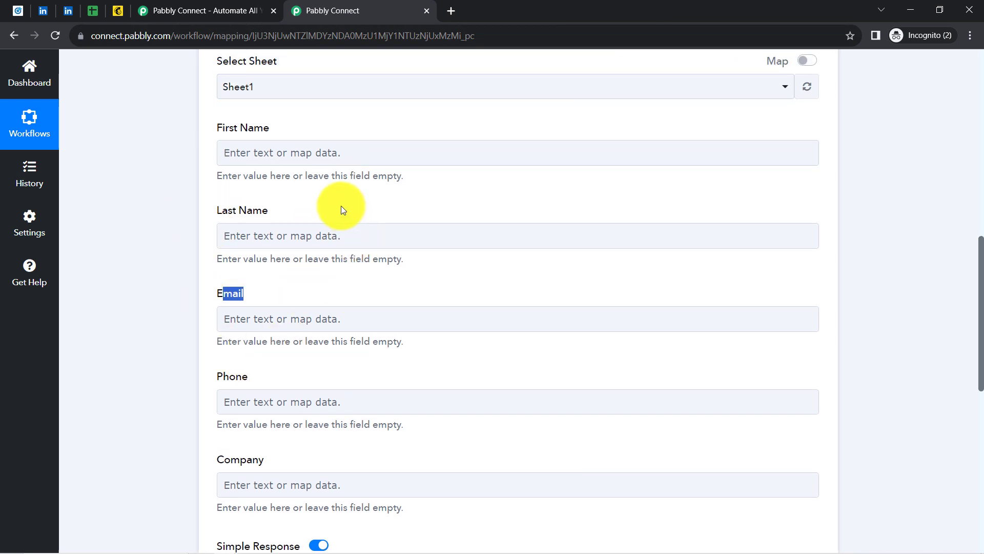
left_click(93, 14)
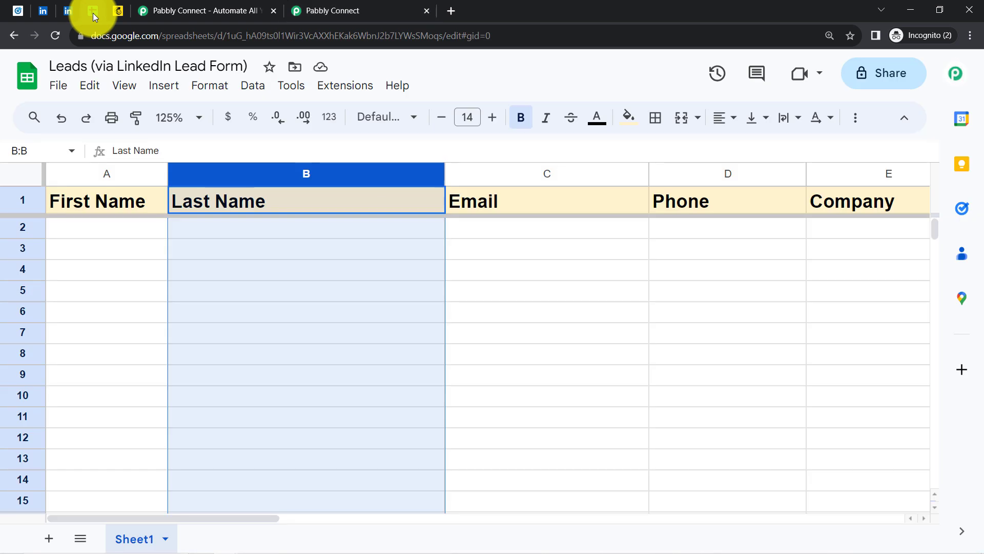
left_click(72, 250)
left_click(331, 6)
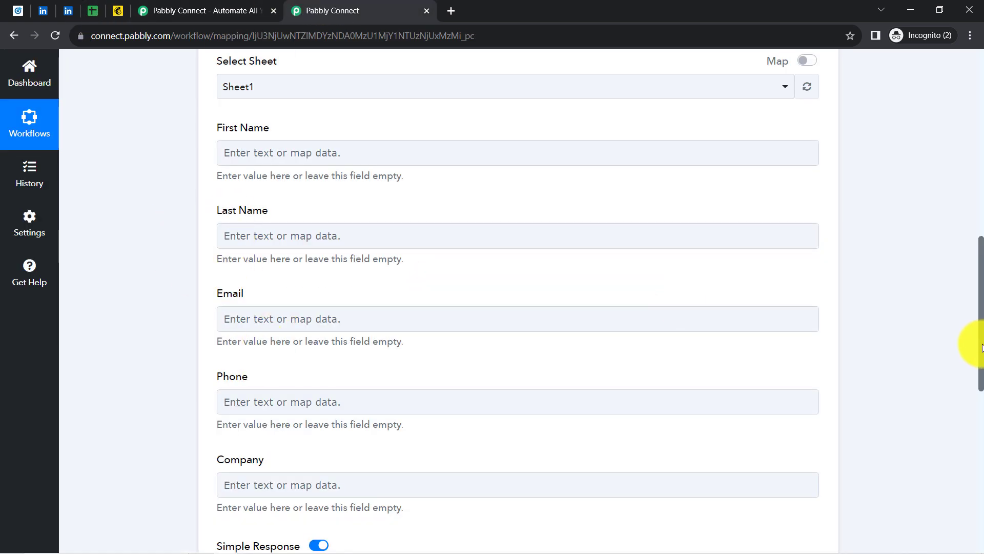
left_click_drag(981, 346, 960, 176)
Expand the LinkedIn trigger and inspect the test lead's phone number and email values
left_click(470, 169)
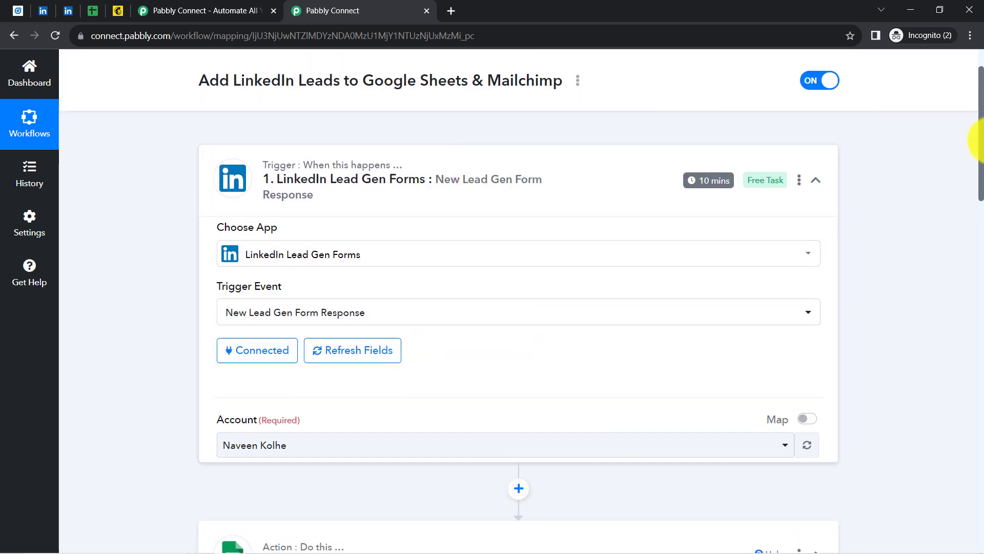
left_click_drag(974, 144, 977, 254)
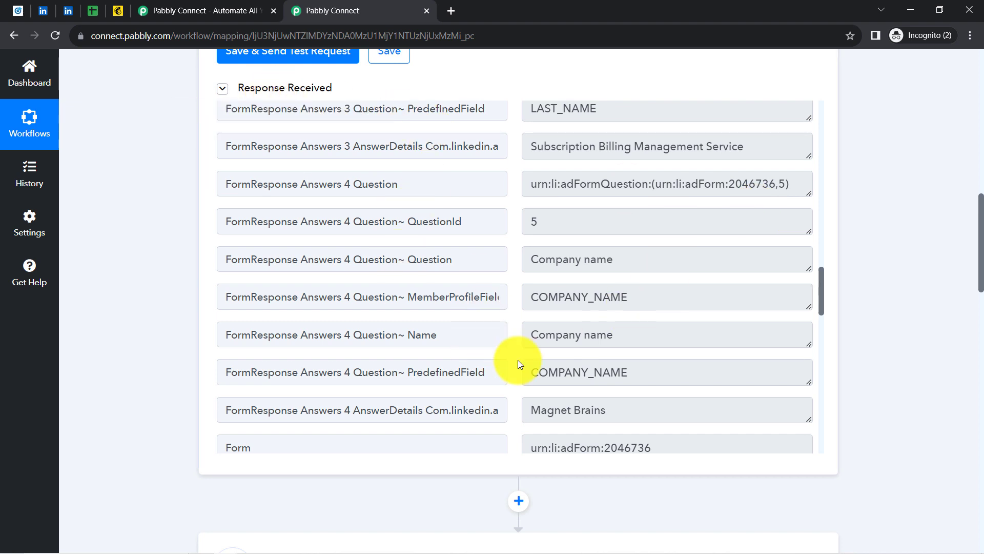
left_click_drag(821, 303, 803, 191)
left_click(555, 409)
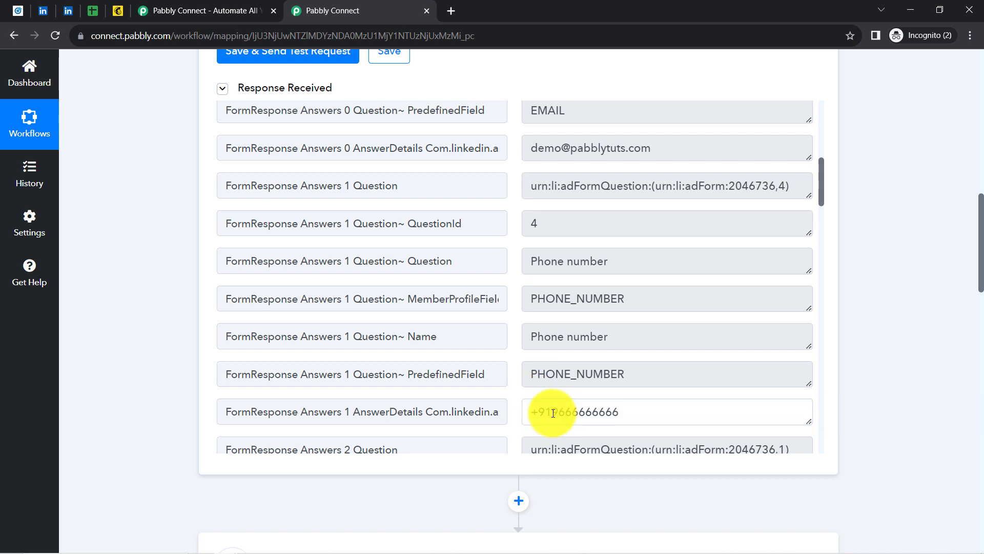
double_click(561, 408)
triple_click(605, 148)
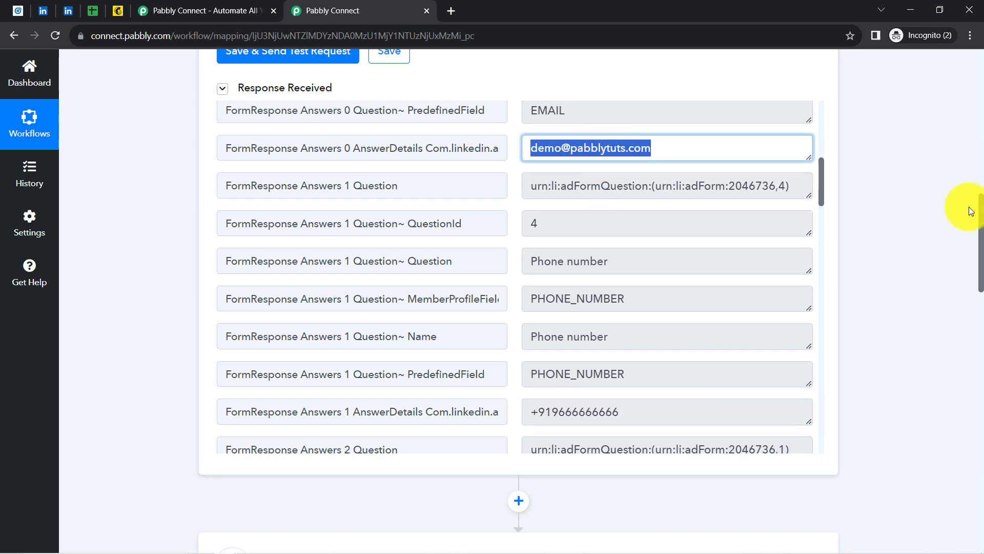
left_click_drag(982, 218, 980, 377)
Map First Name and Last Name to the lead's first-name and last-name answers
left_click(417, 176)
left_click(314, 183)
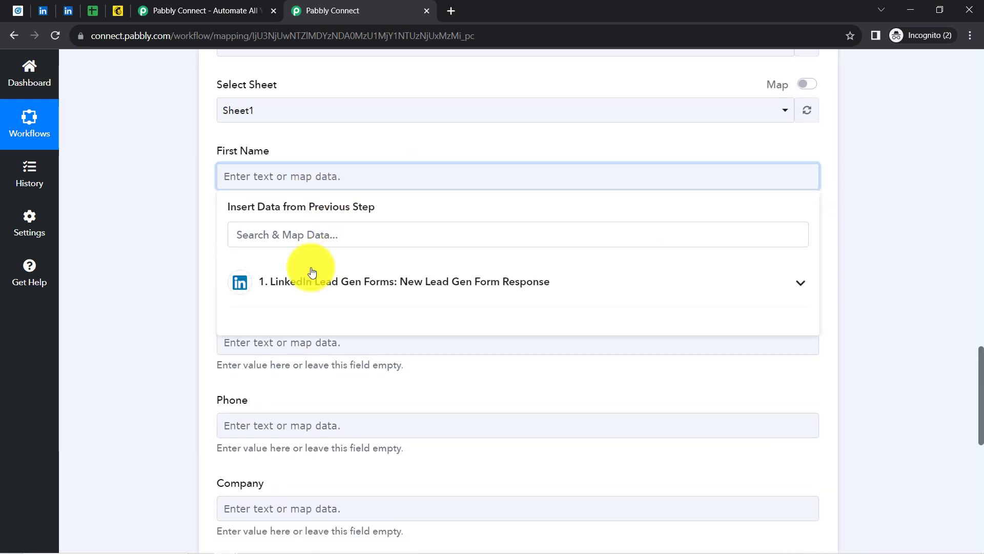
left_click(329, 293)
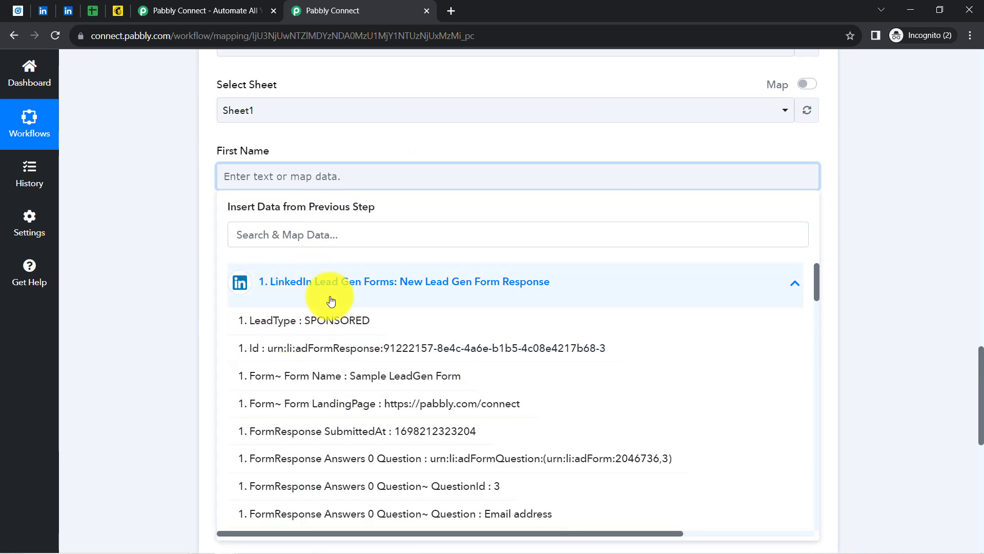
left_click(275, 237)
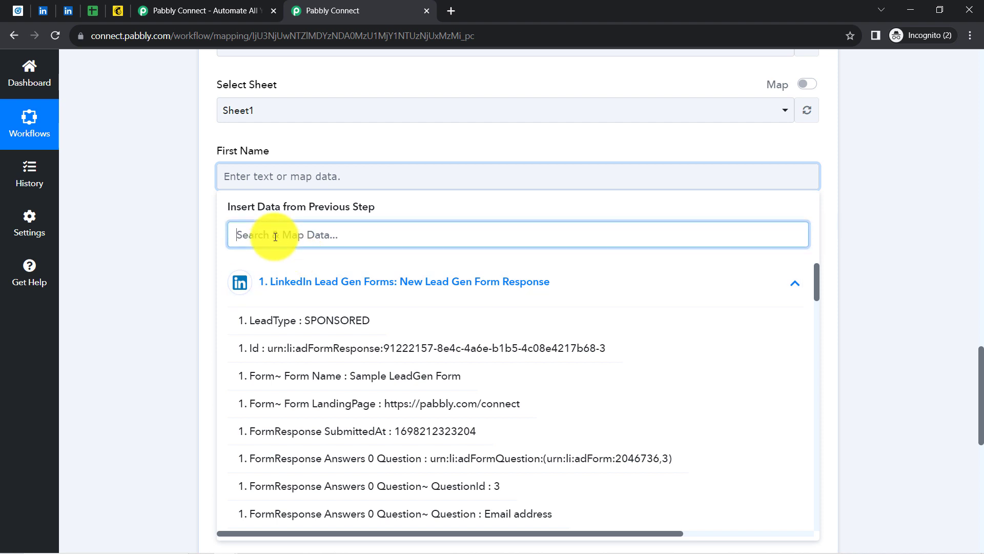
type("firs")
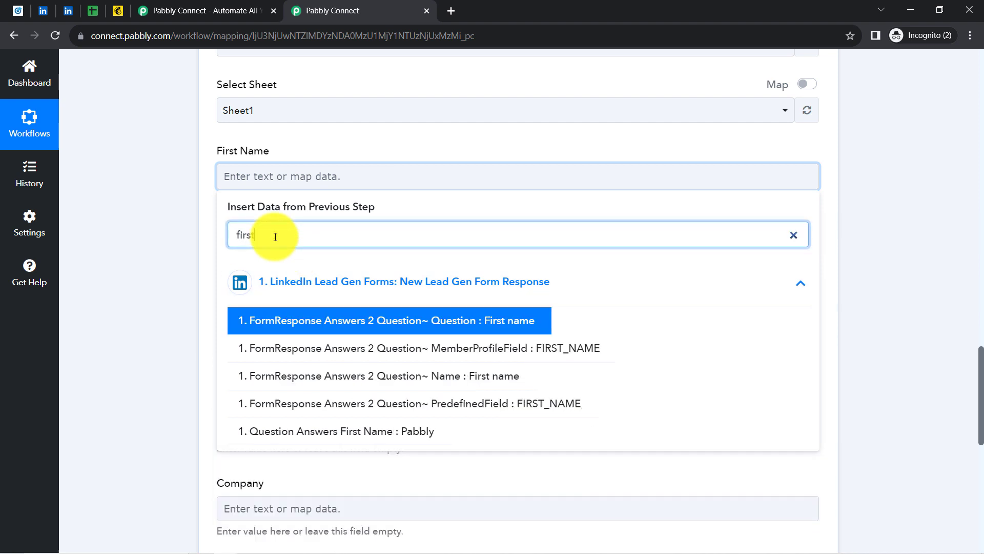
type("t")
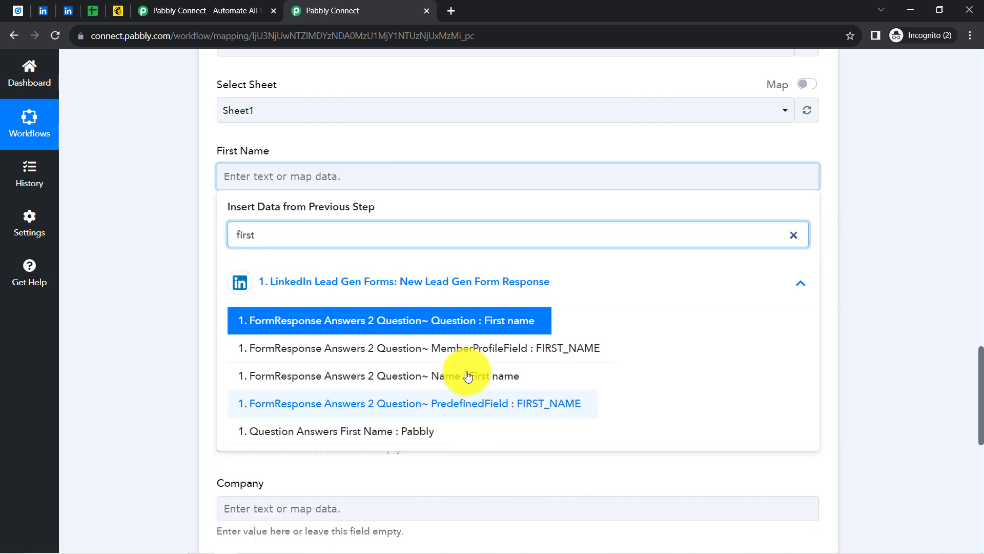
left_click(394, 432)
left_click(214, 244)
left_click(270, 270)
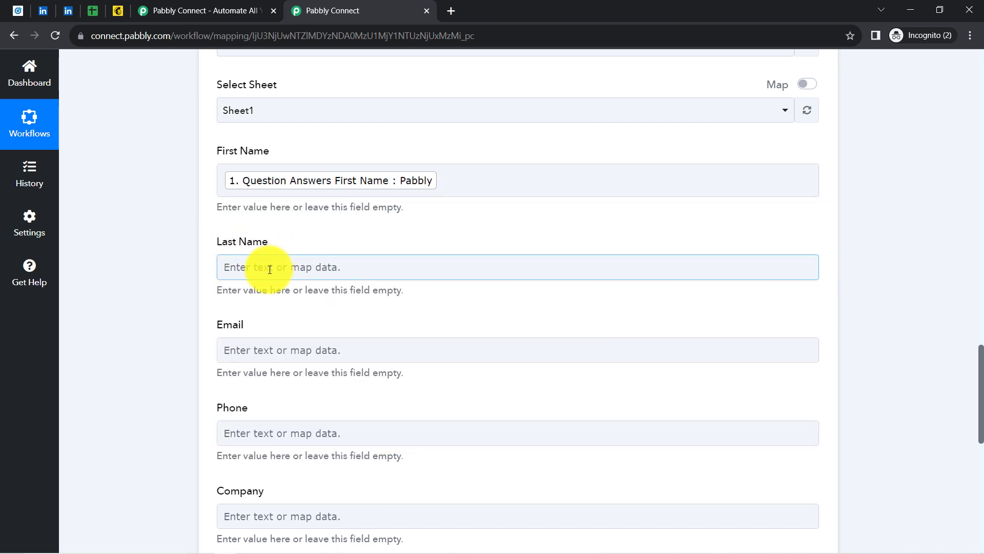
left_click(260, 335)
type("subs")
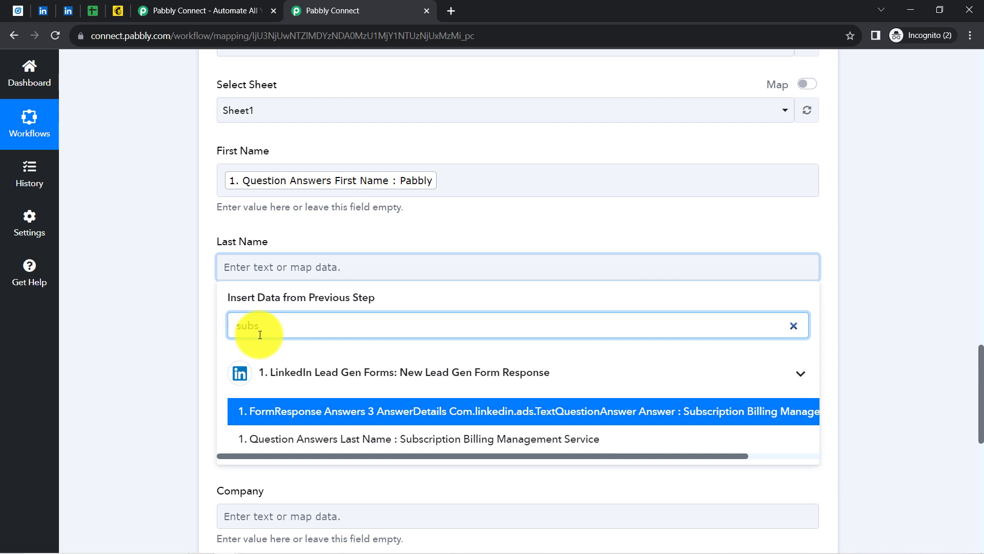
left_click(314, 440)
left_click(126, 259)
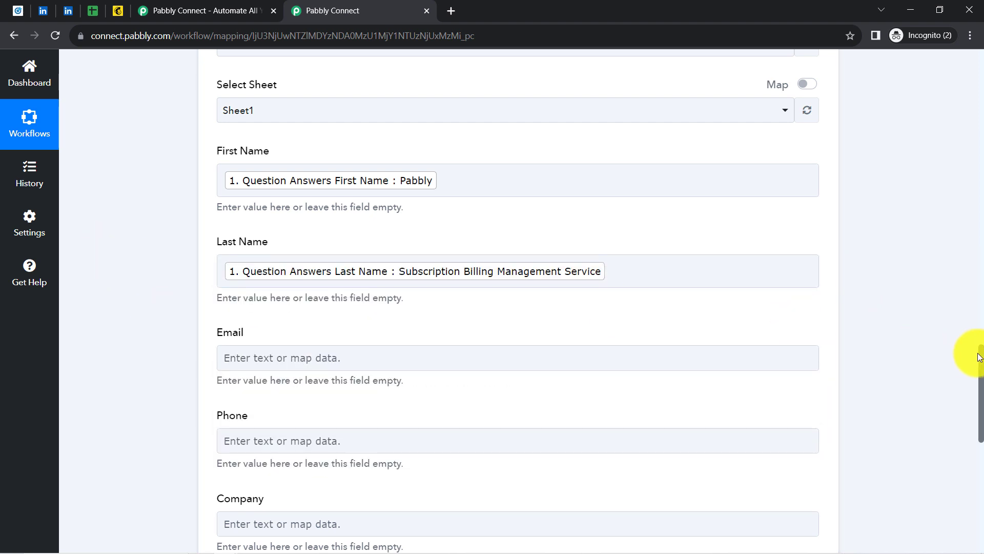
Map Email and Phone to the lead's email address and phone number answers
left_click_drag(980, 359, 979, 392)
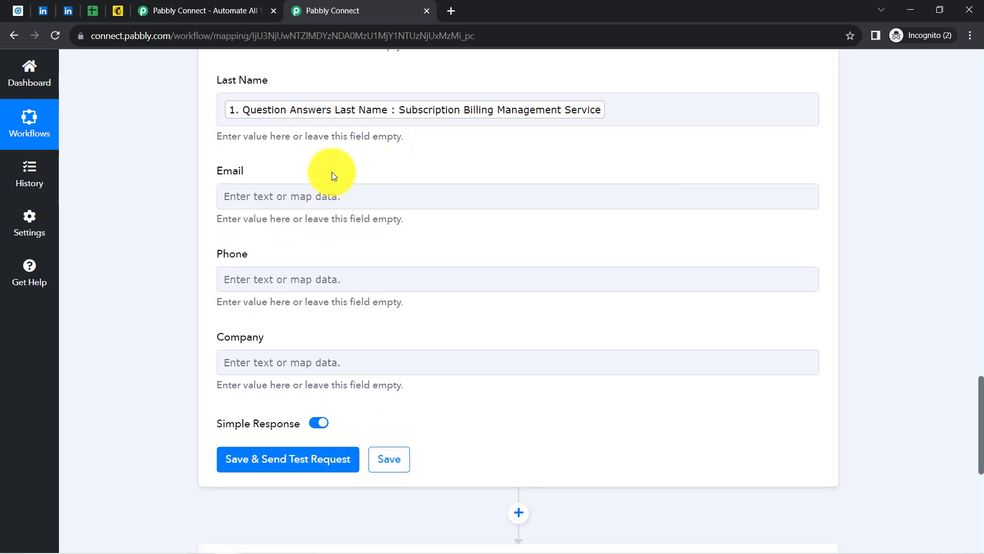
left_click(232, 195)
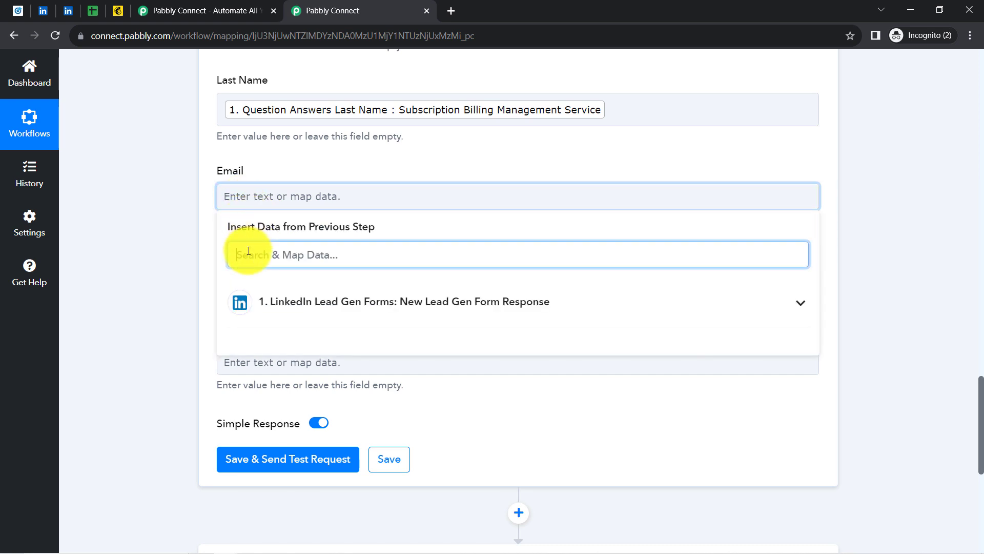
type("em")
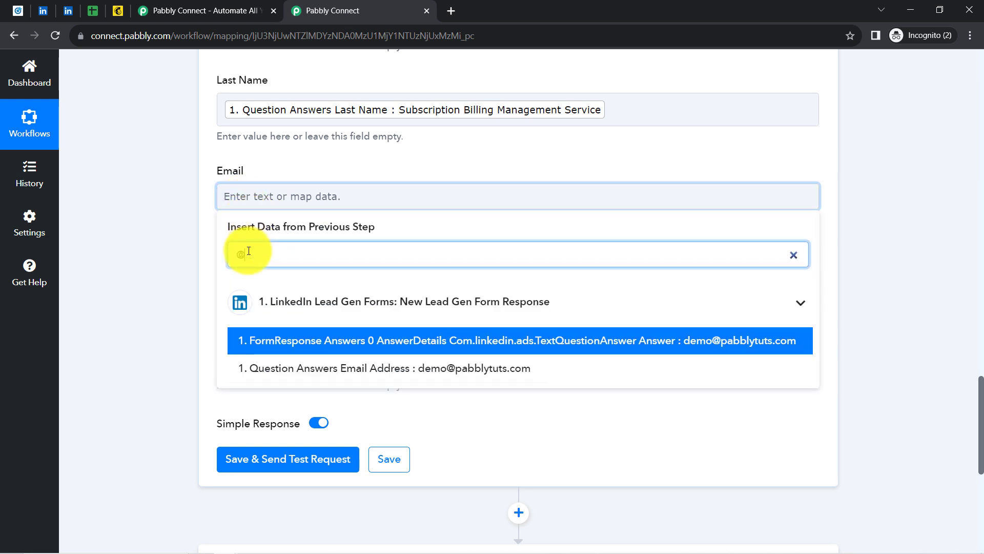
left_click(323, 370)
left_click(198, 231)
left_click(281, 286)
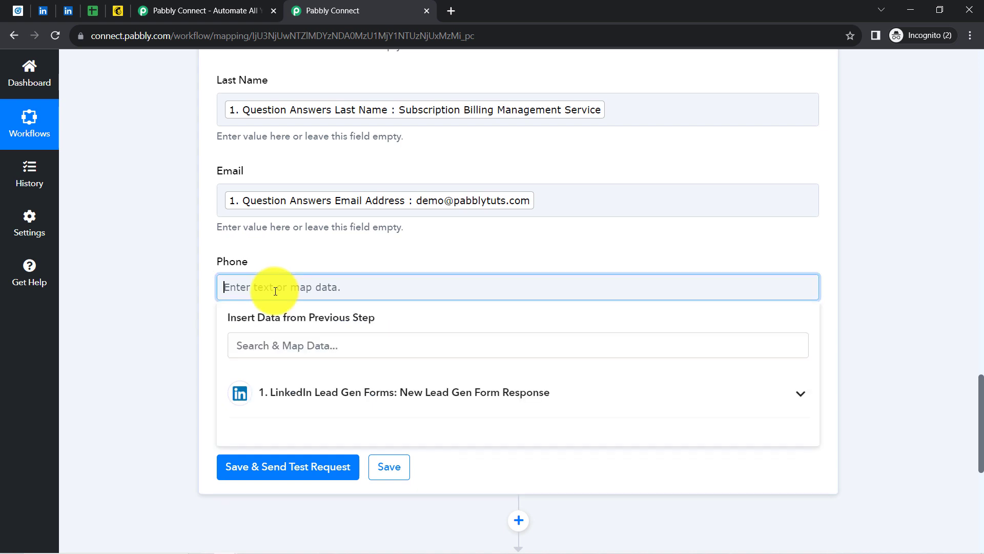
left_click(268, 345)
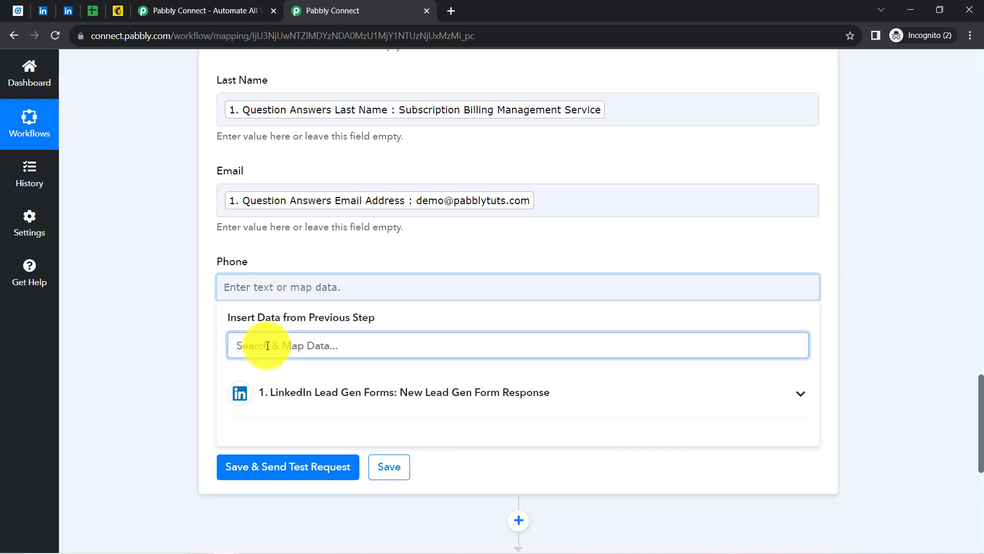
type("96")
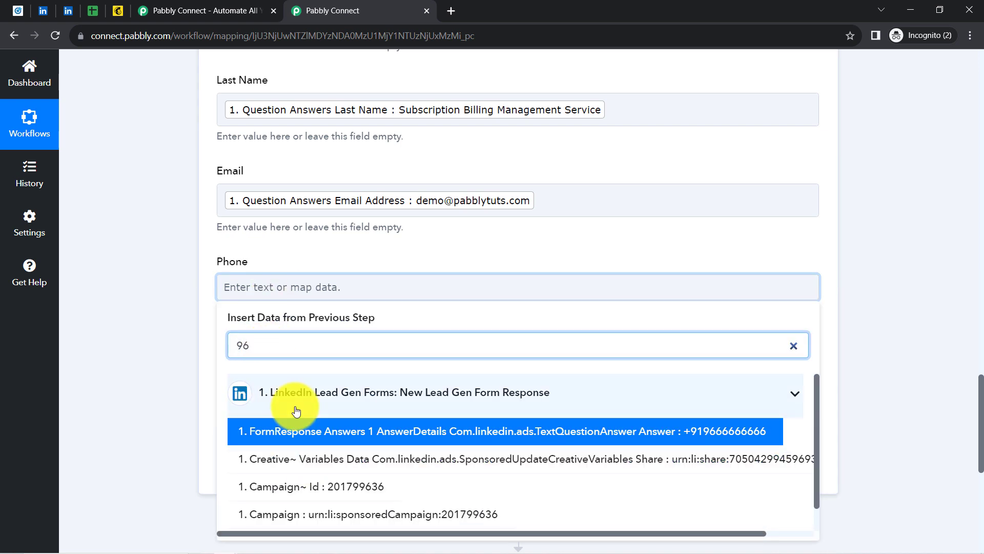
type("66")
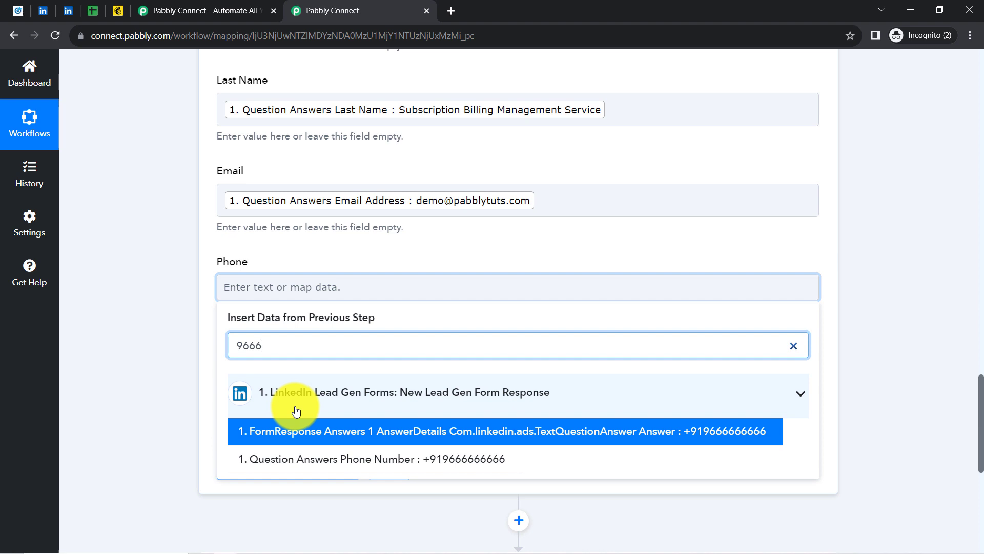
left_click(300, 458)
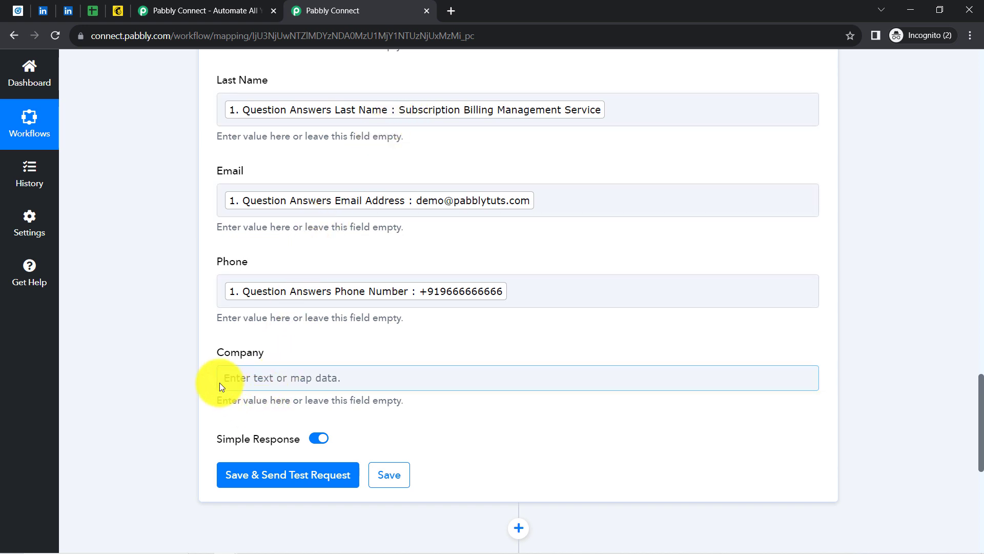
left_click(248, 380)
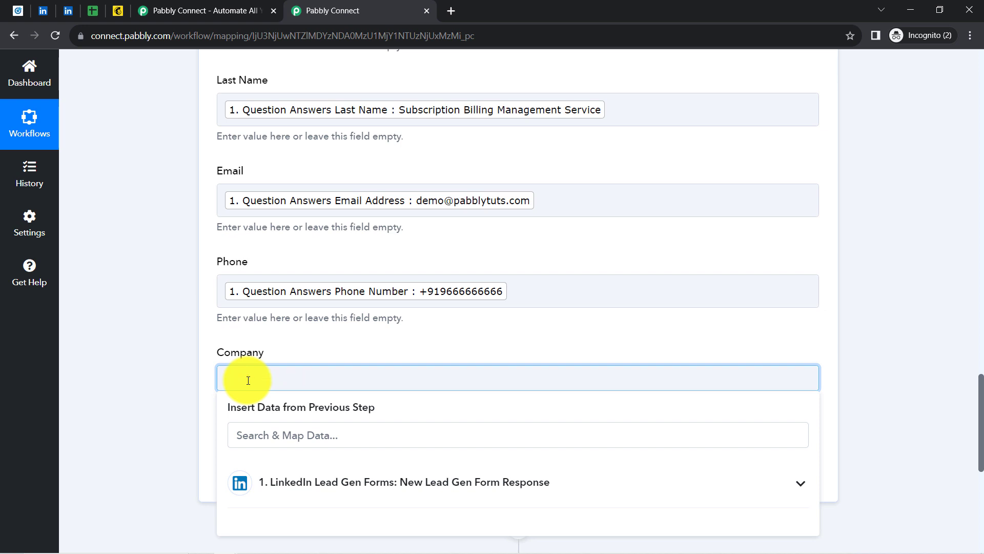
Map Company to the lead's company name answer, Magnet Brains
left_click(174, 351)
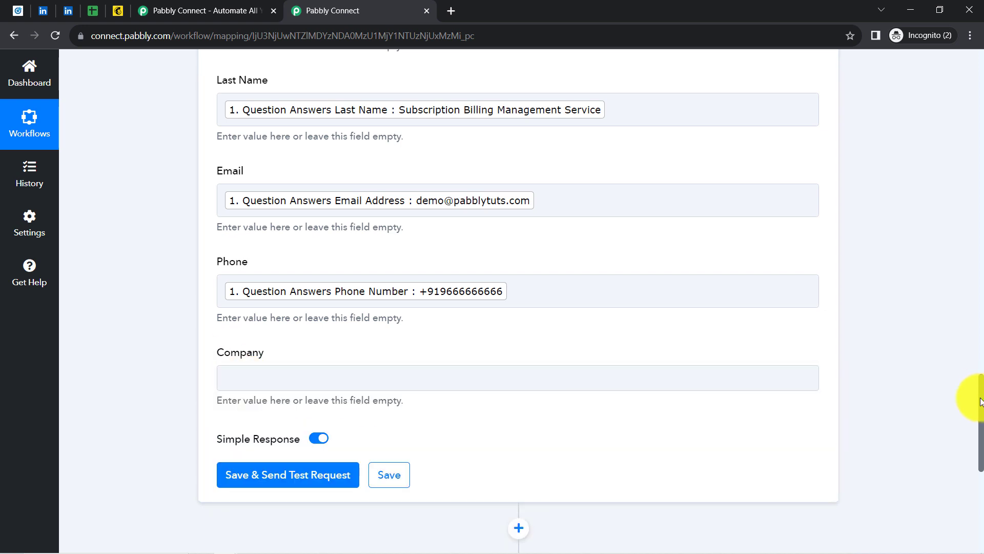
left_click_drag(981, 401, 969, 425)
left_click(252, 237)
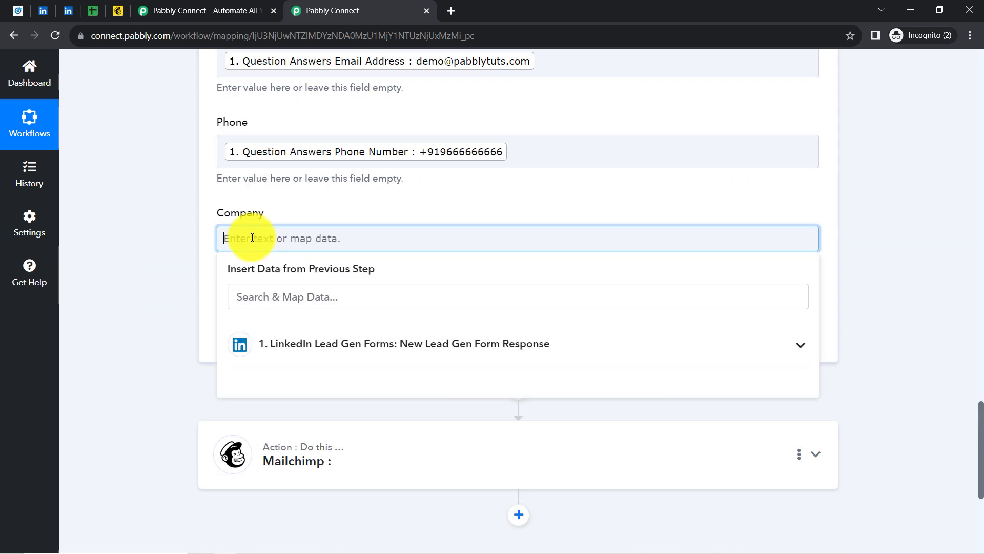
left_click(259, 343)
left_click(247, 298)
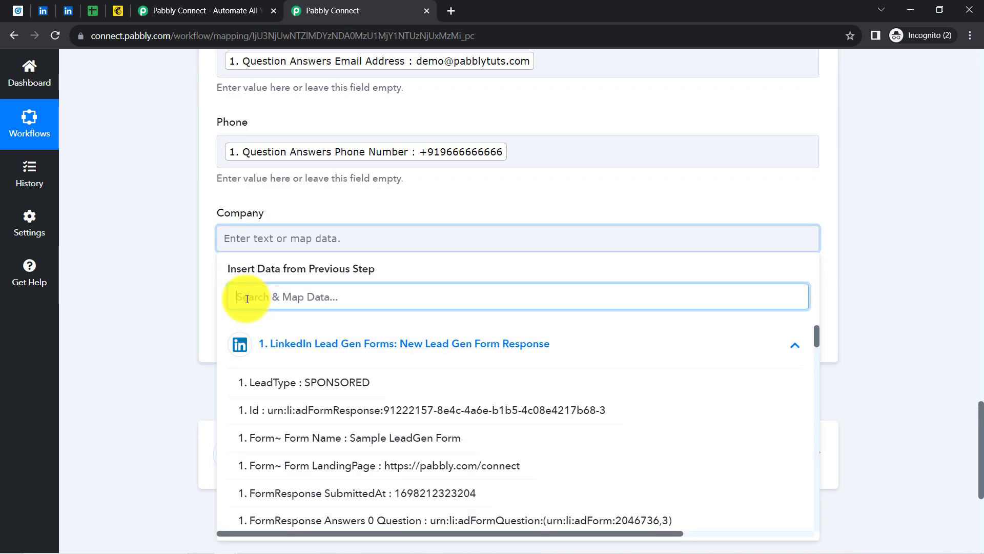
type("magnet")
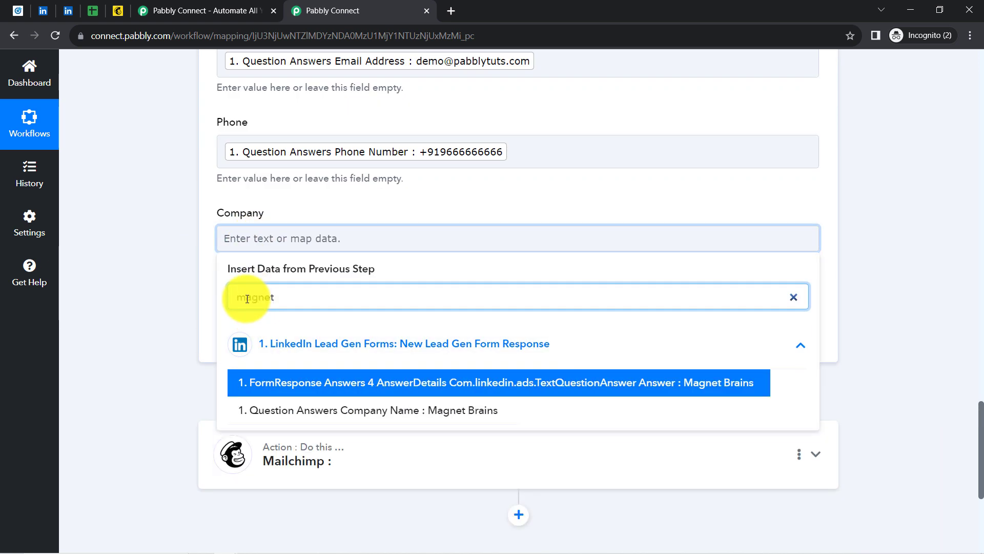
left_click(248, 410)
left_click(197, 293)
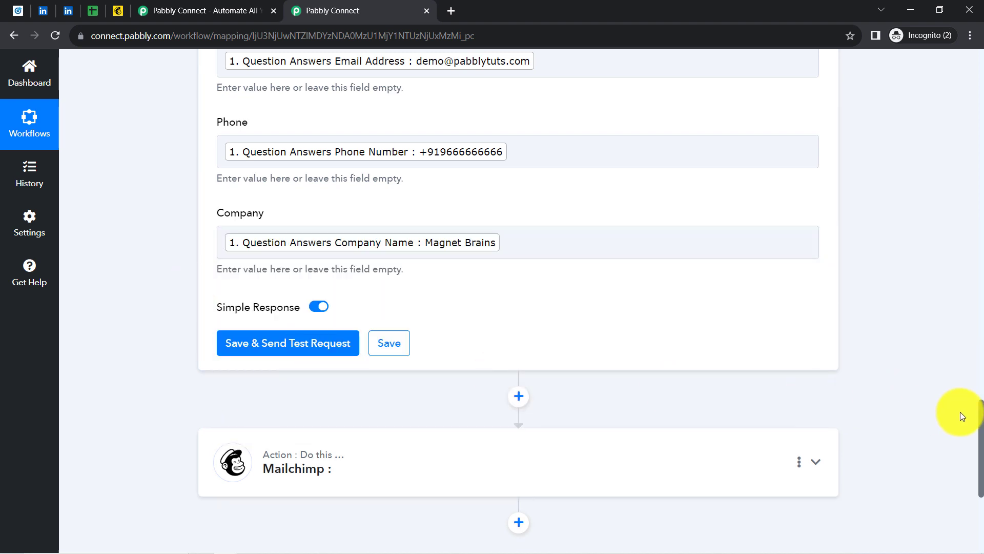
Save the Google Sheets step and send a test row to Sheet1!A2:E2
scroll(963, 416, "up", 10)
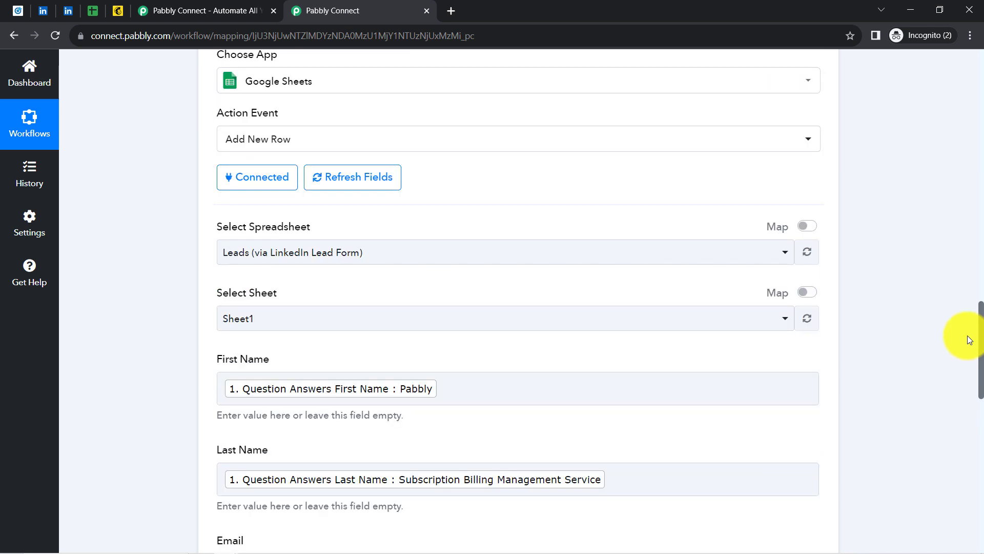
scroll(968, 339, "down", 2)
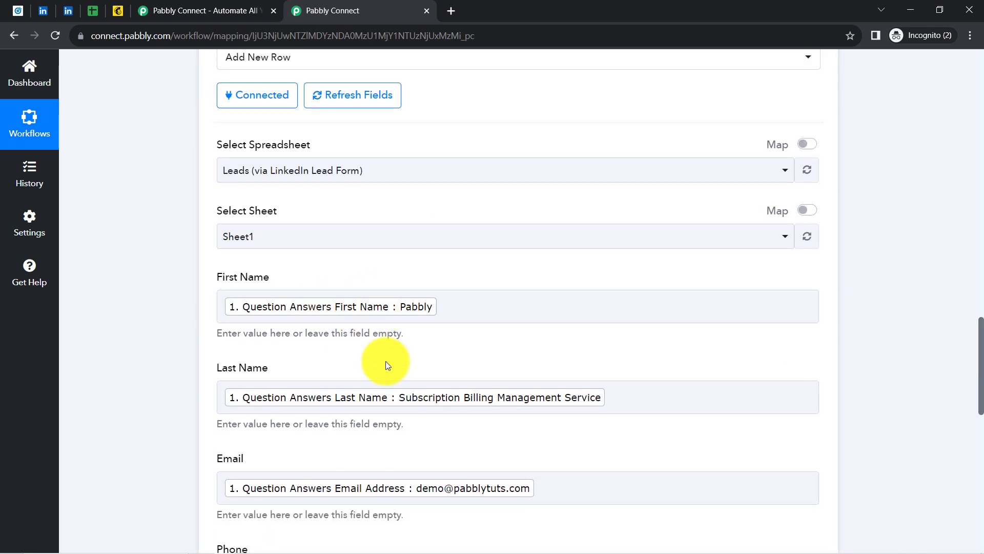
left_click(499, 384)
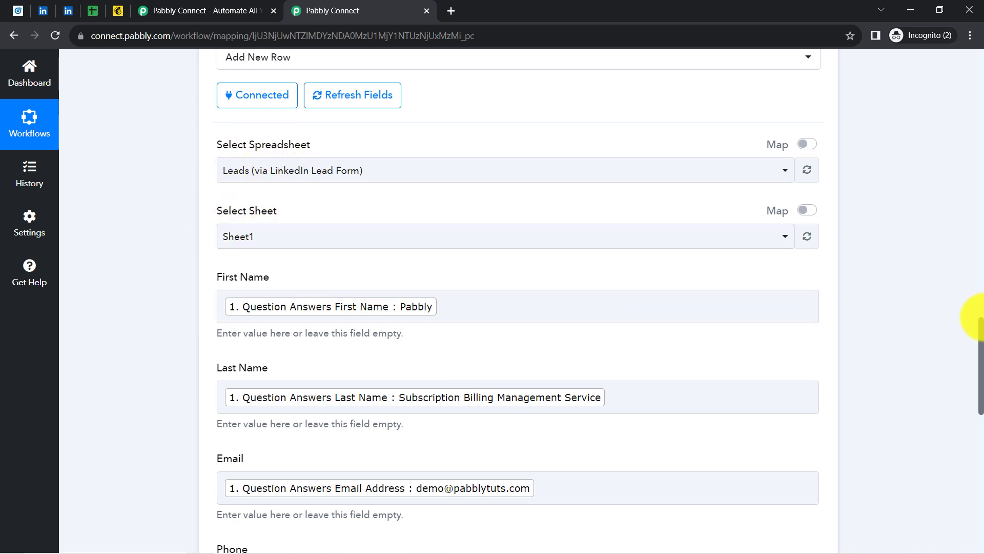
left_click_drag(980, 335, 980, 407)
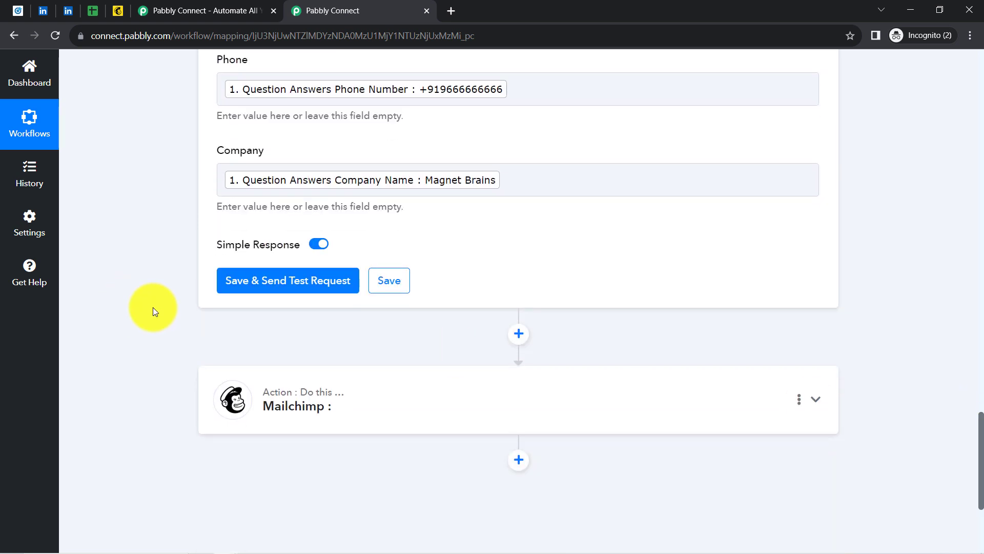
left_click(277, 286)
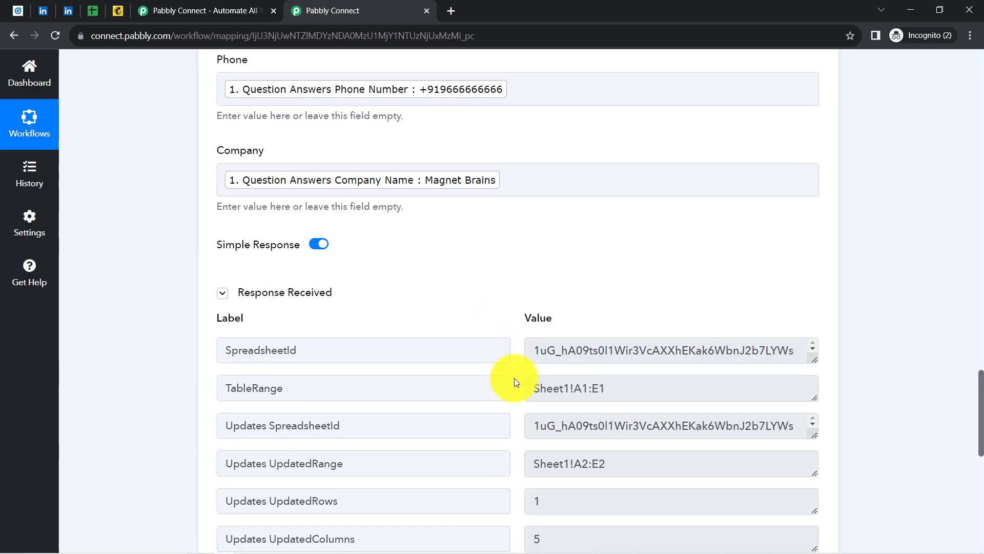
Reformat row 2 with no fill colour, regular text and font size 12
left_click(87, 10)
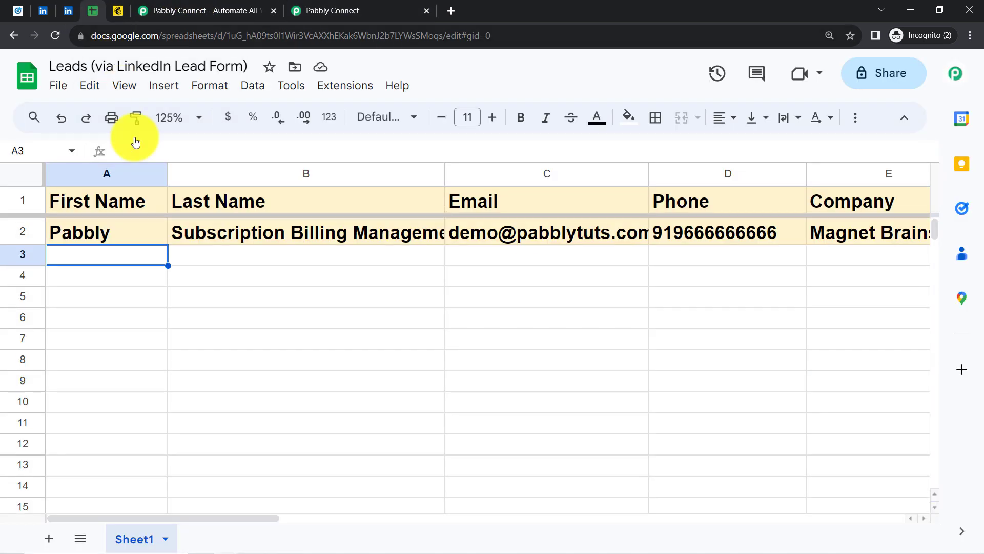
left_click(16, 228)
left_click(629, 117)
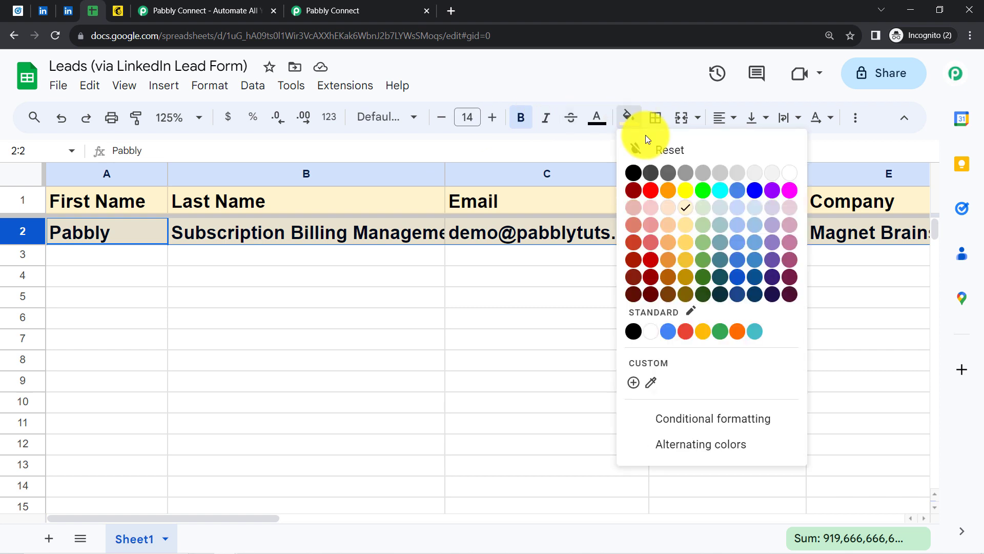
left_click(659, 149)
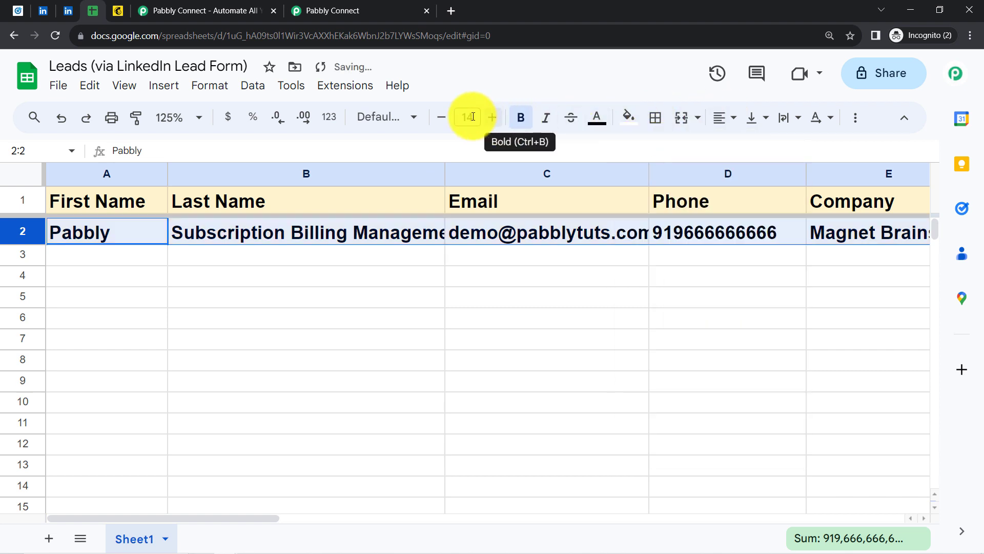
left_click(518, 122)
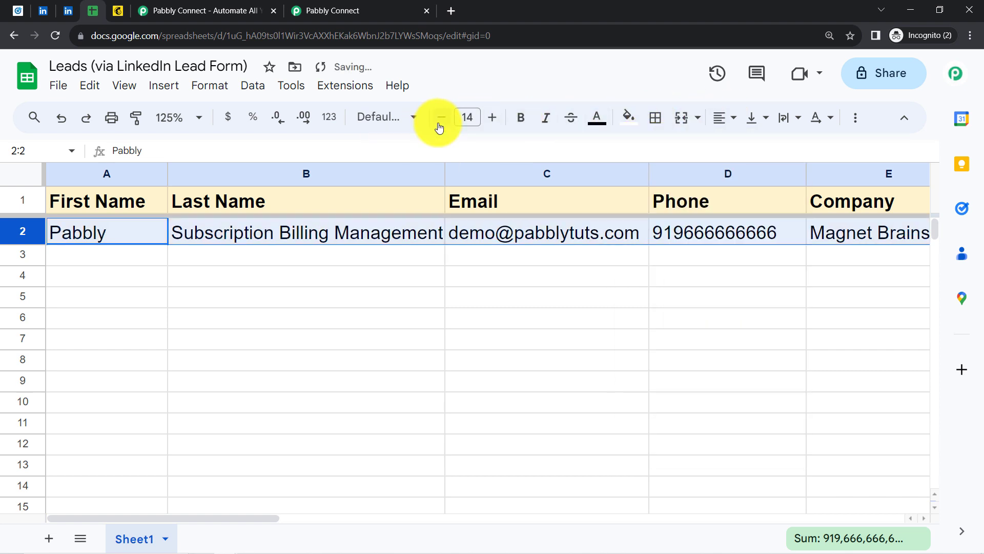
left_click(436, 126)
left_click(435, 126)
left_click(338, 297)
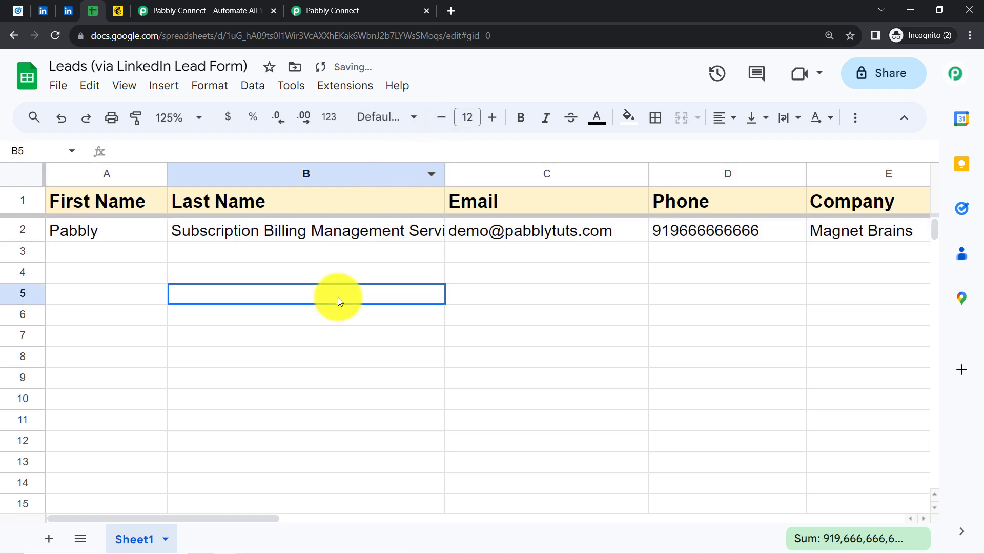
Check the lead's values in cells A2 through E2, then return to Pabbly Connect
double_click(97, 226)
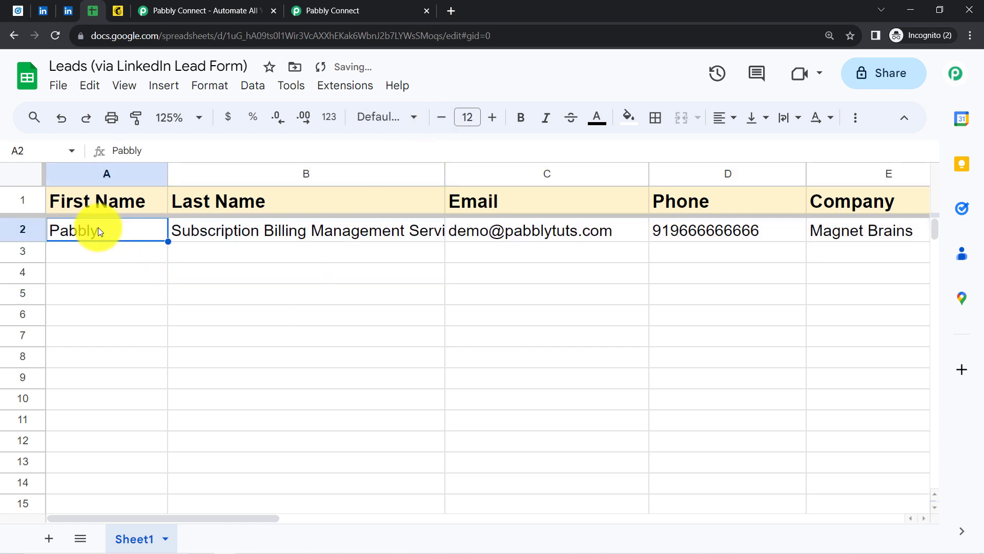
left_click(107, 286)
double_click(205, 235)
left_click_drag(203, 234, 477, 236)
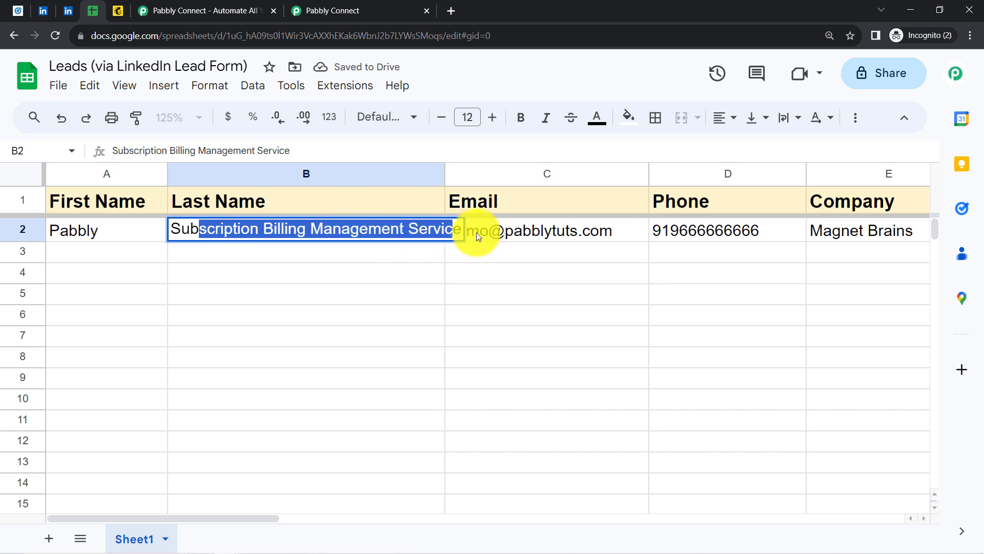
left_click(376, 317)
left_click(534, 231)
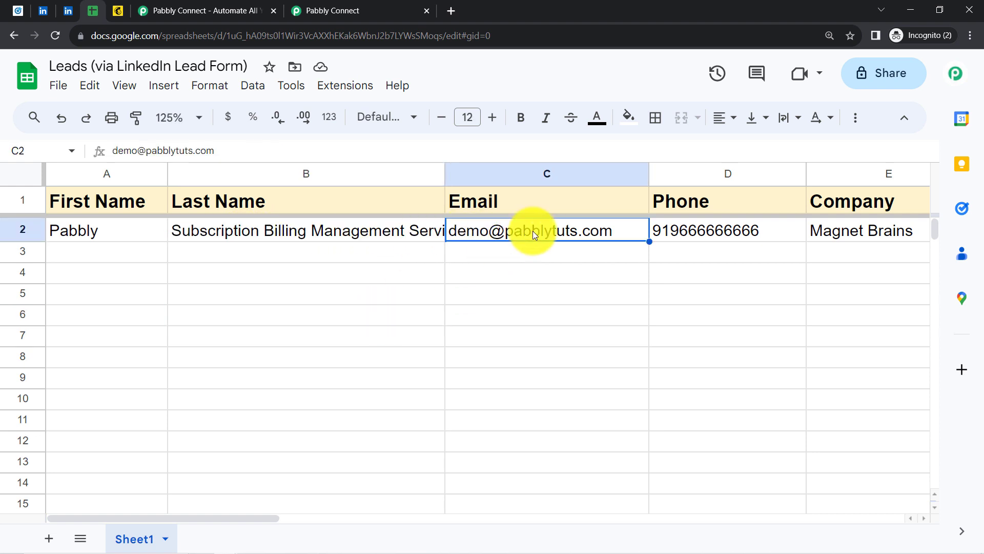
left_click(696, 228)
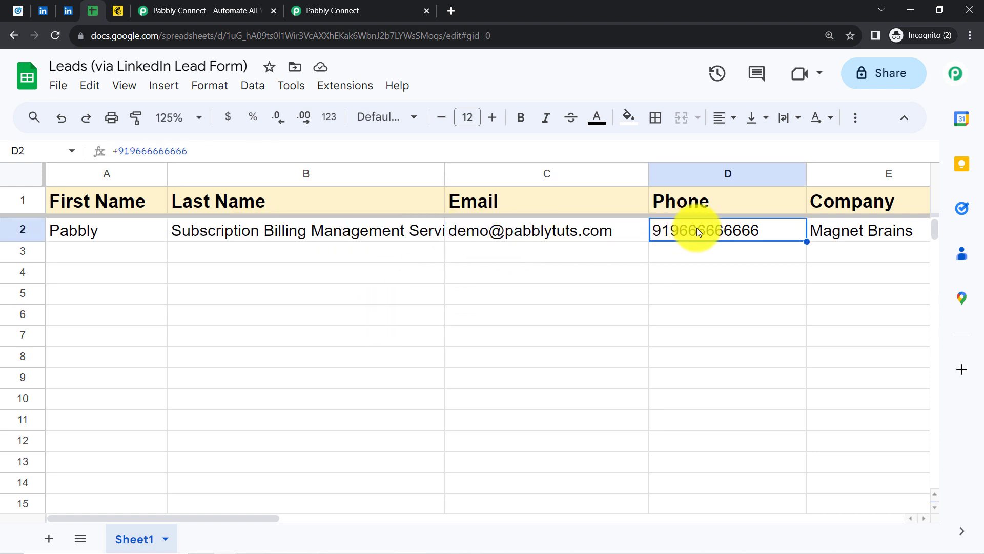
left_click(864, 229)
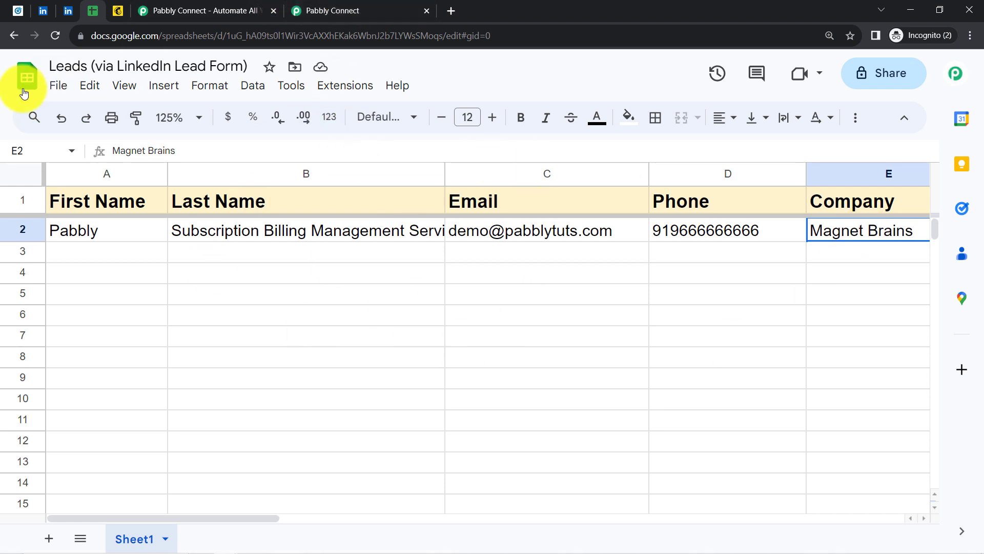
left_click(325, 11)
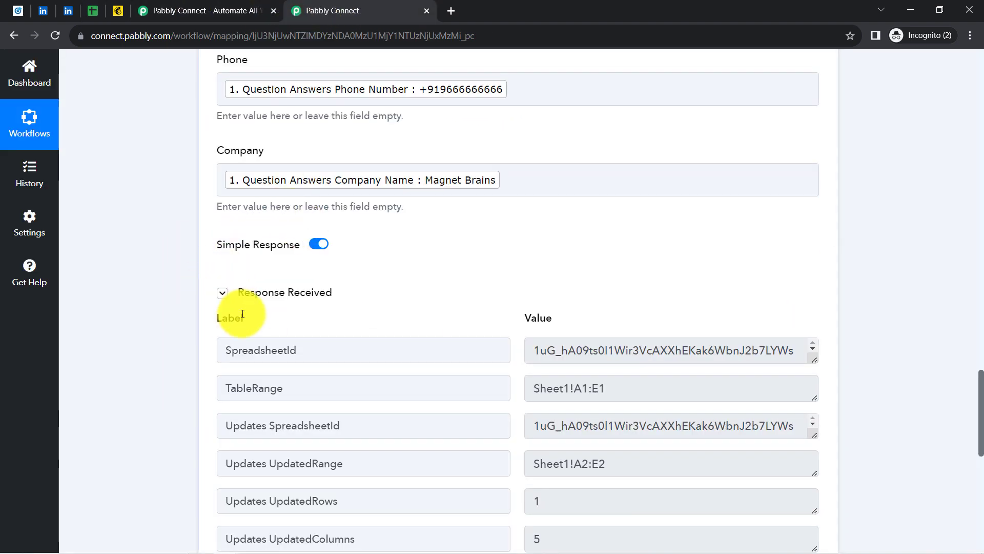
Collapse the Response Received details and the Google Sheets Add New Row step to reveal the Mailchimp step
left_click(222, 293)
scroll(969, 410, "up", 3)
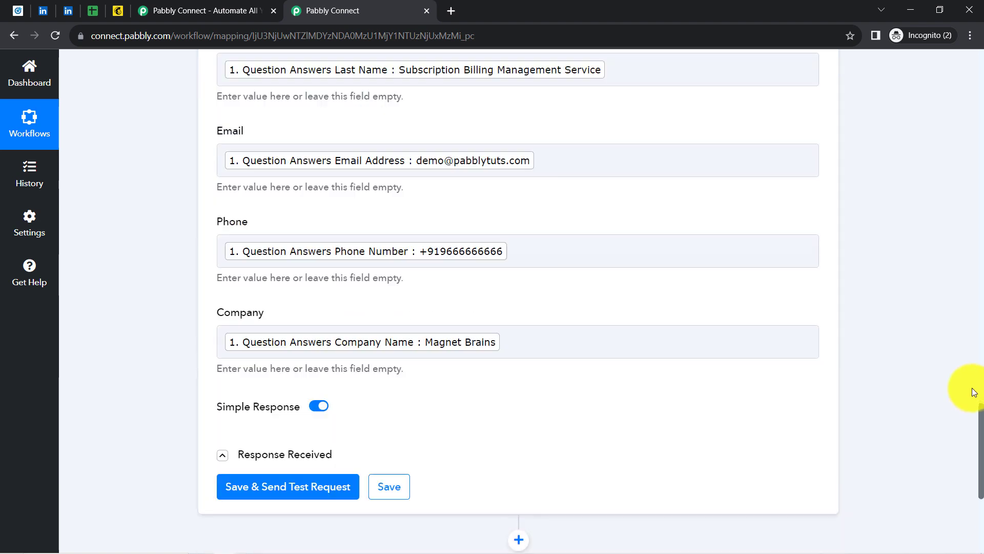
scroll(974, 392, "up", 10)
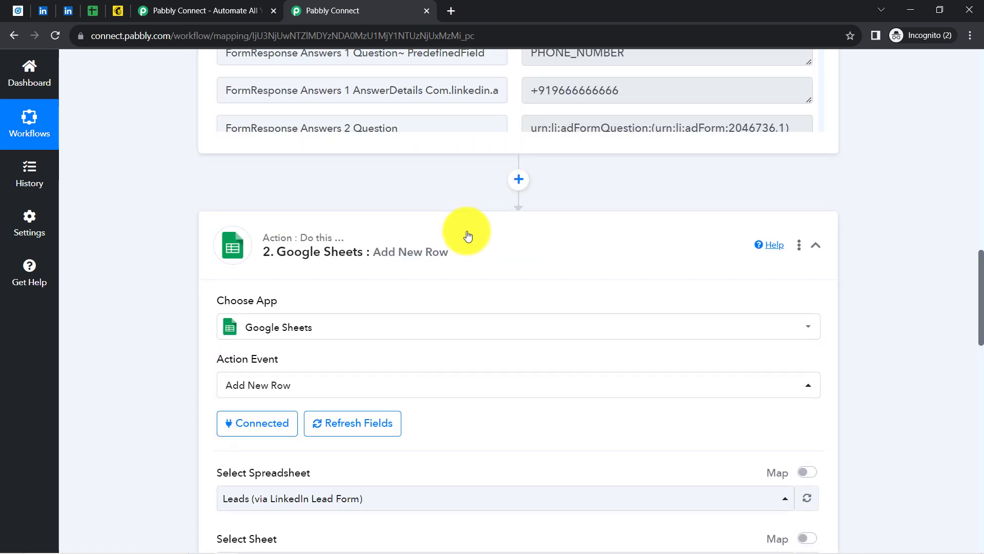
left_click(354, 261)
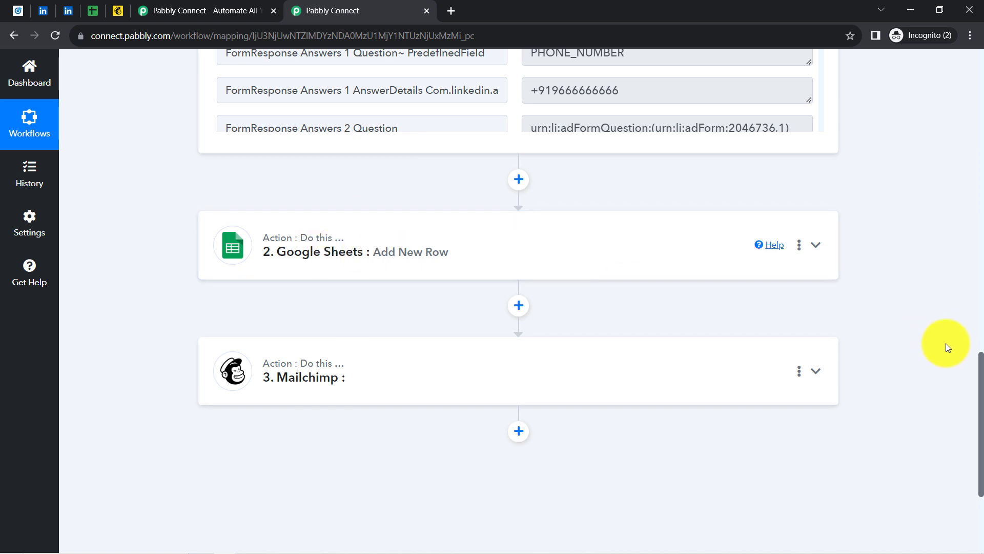
left_click_drag(981, 365, 979, 417)
Expand the Mailchimp step and choose Add New Member with Custom Fields as its action event
left_click(359, 189)
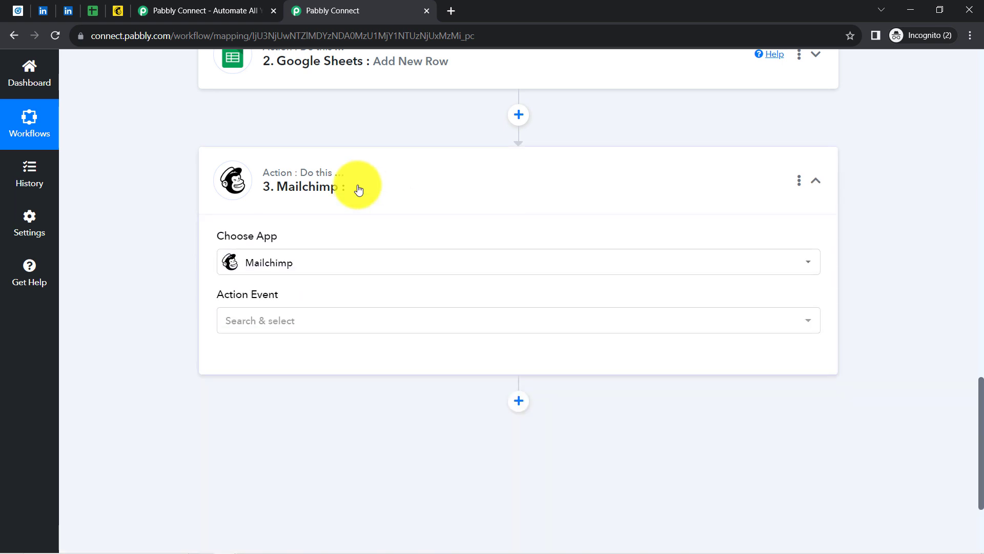
left_click(236, 332)
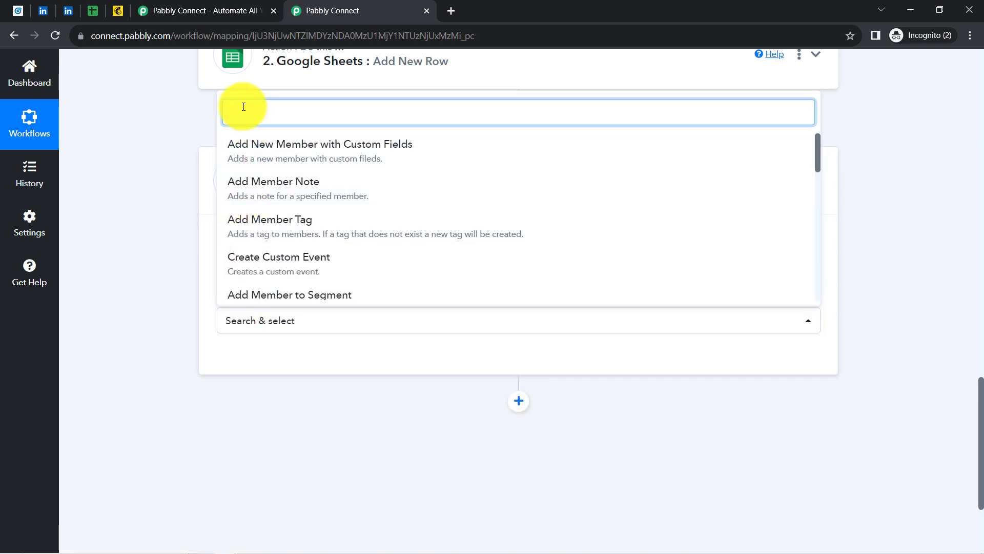
type("co")
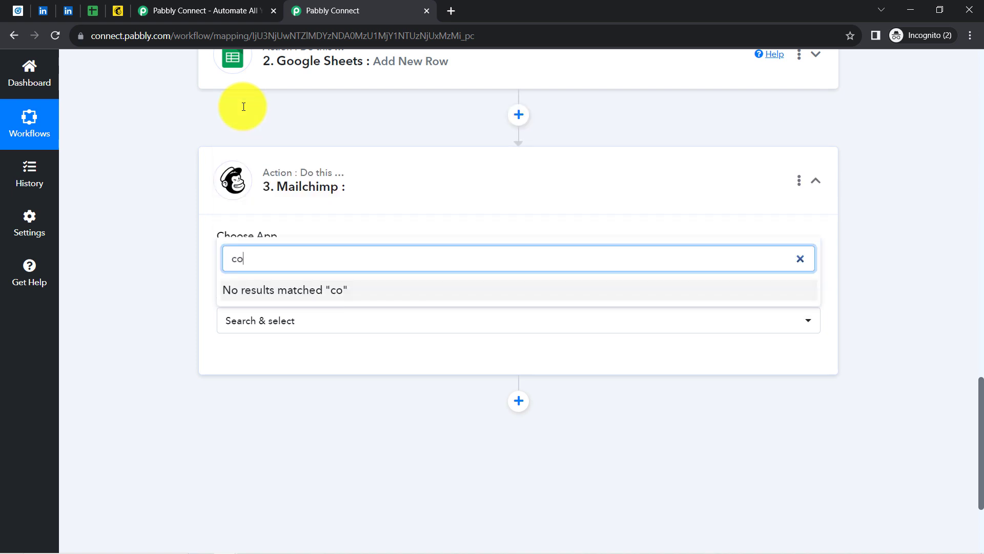
key("BackSpace")
key("BackSpace")
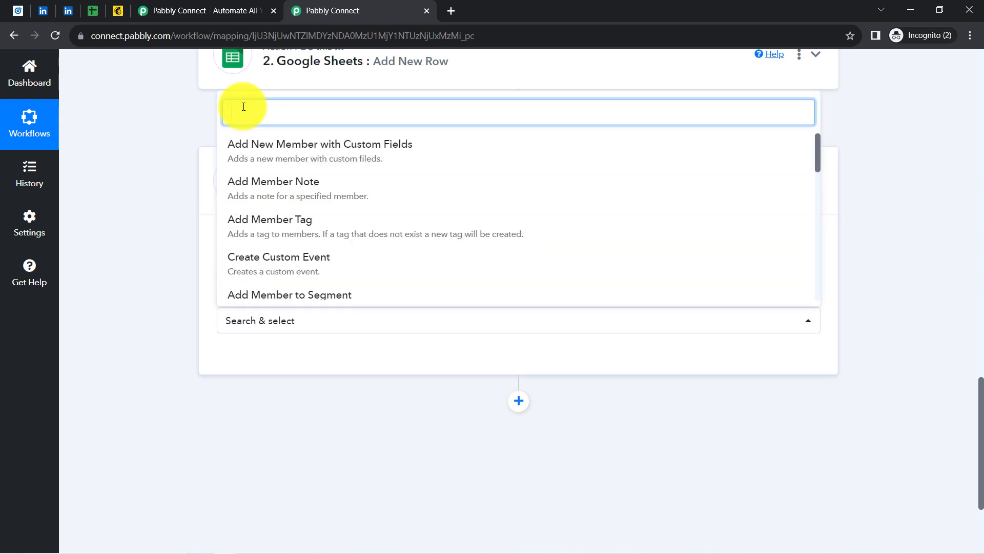
type("create")
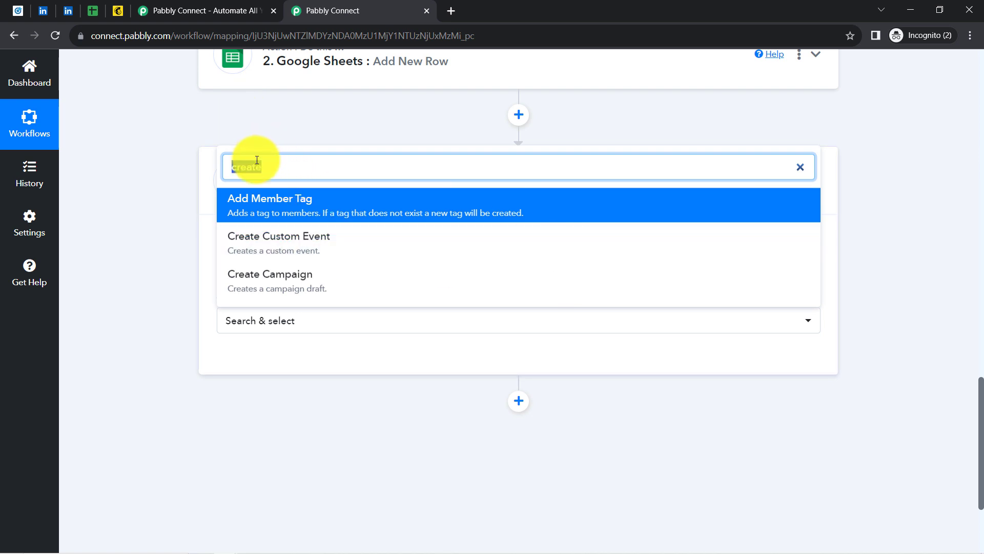
key("BackSpace")
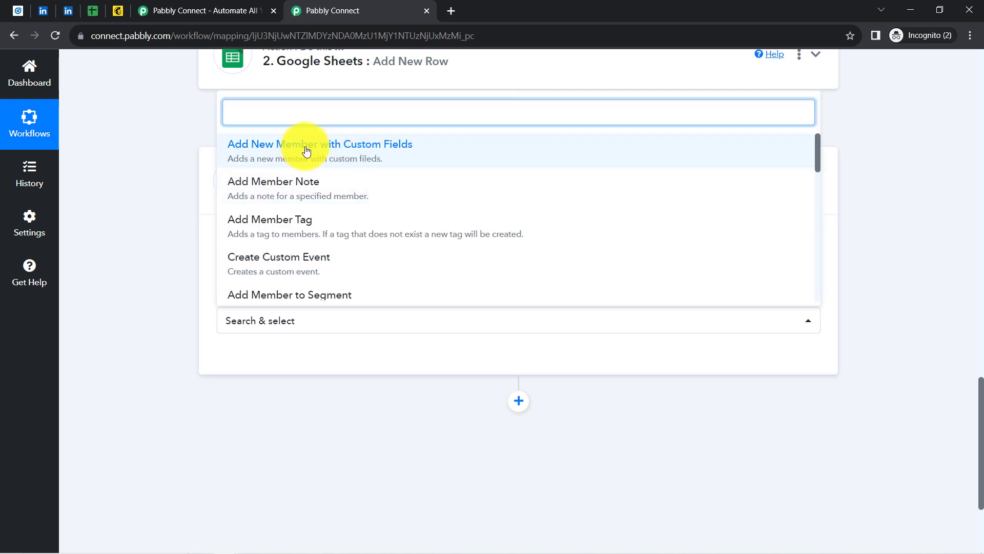
left_click(281, 131)
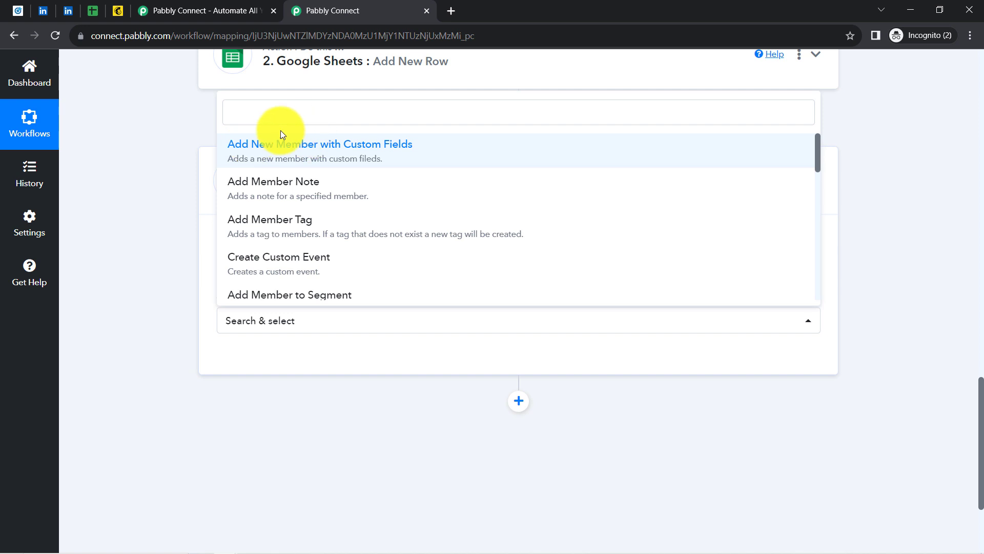
left_click(382, 154)
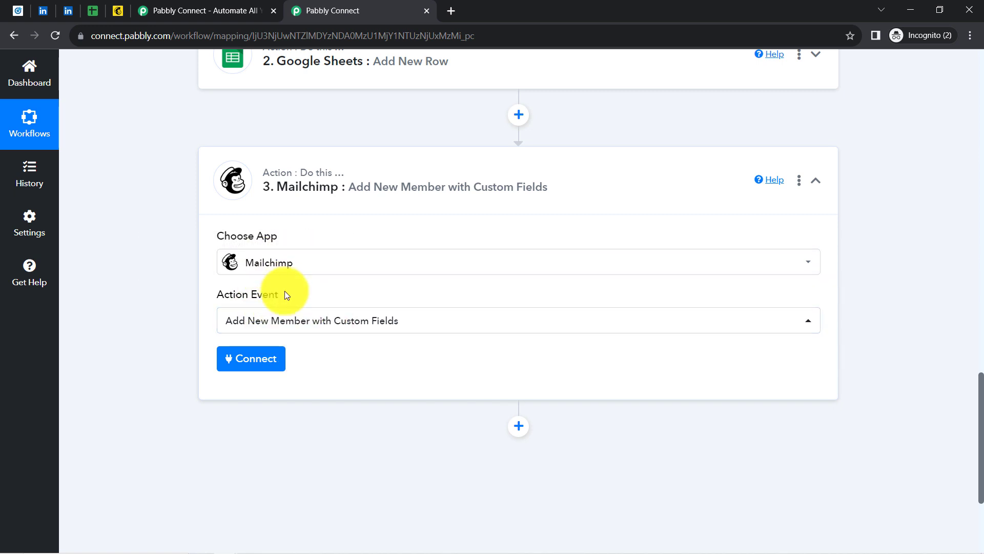
Choose Add New Connection for Mailchimp, creating 'Mailchimp #8' and noting the API key instructions
left_click(250, 358)
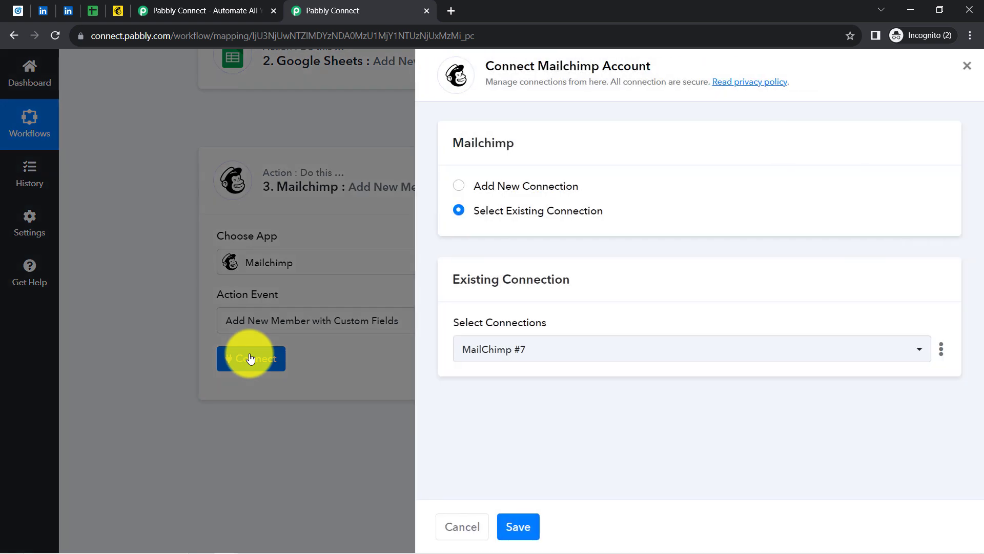
left_click(506, 187)
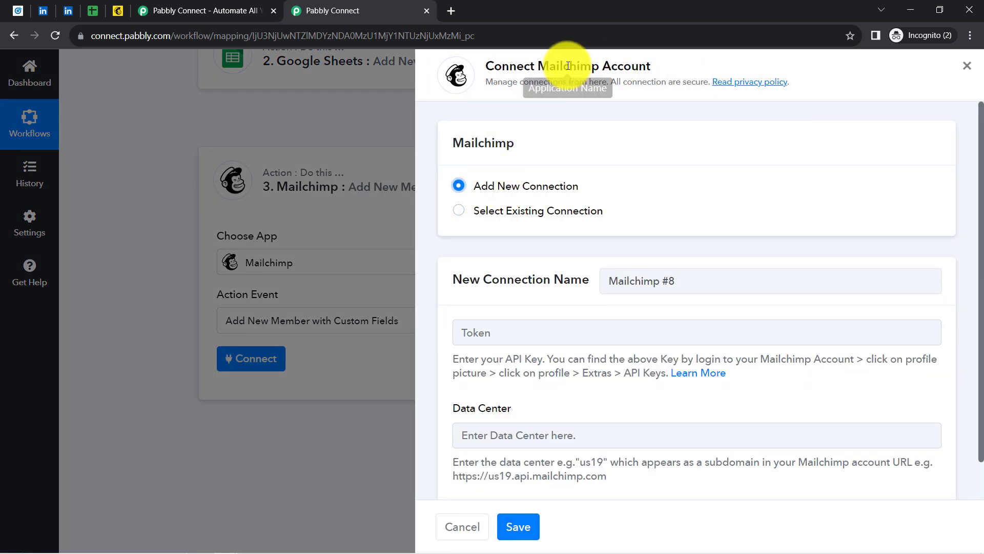
left_click_drag(509, 65, 635, 62)
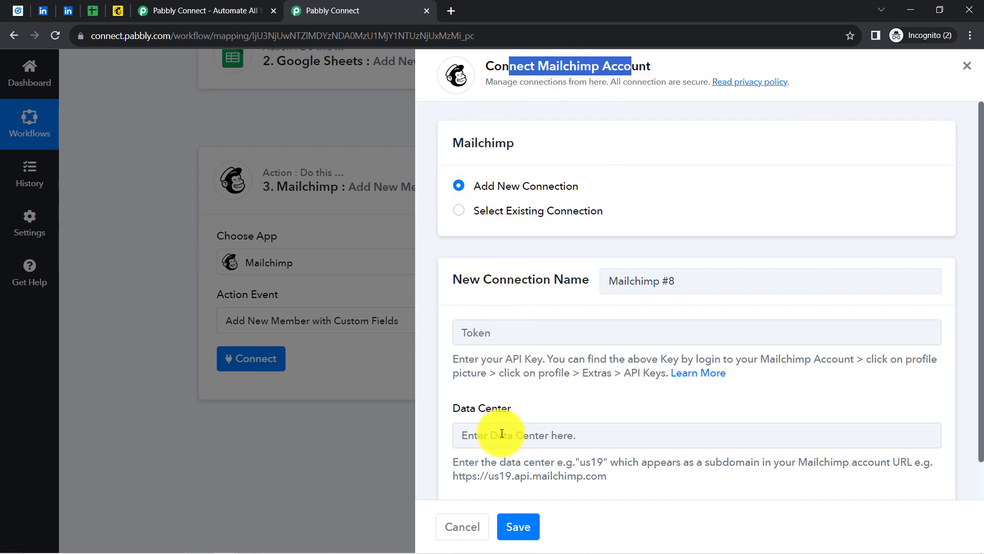
left_click_drag(477, 358, 636, 377)
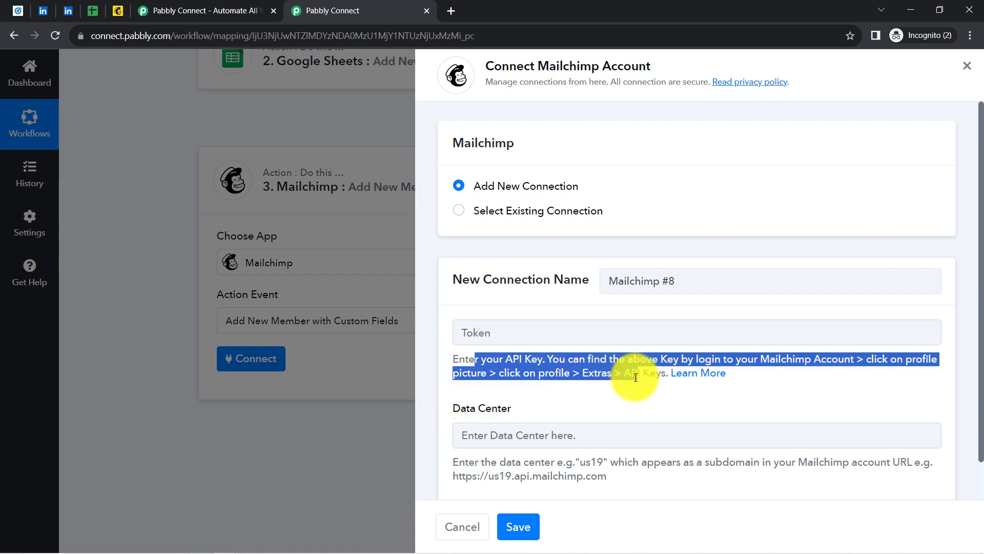
In Mailchimp, go to Profile > Extras > API keys and start Create A Key
left_click(118, 9)
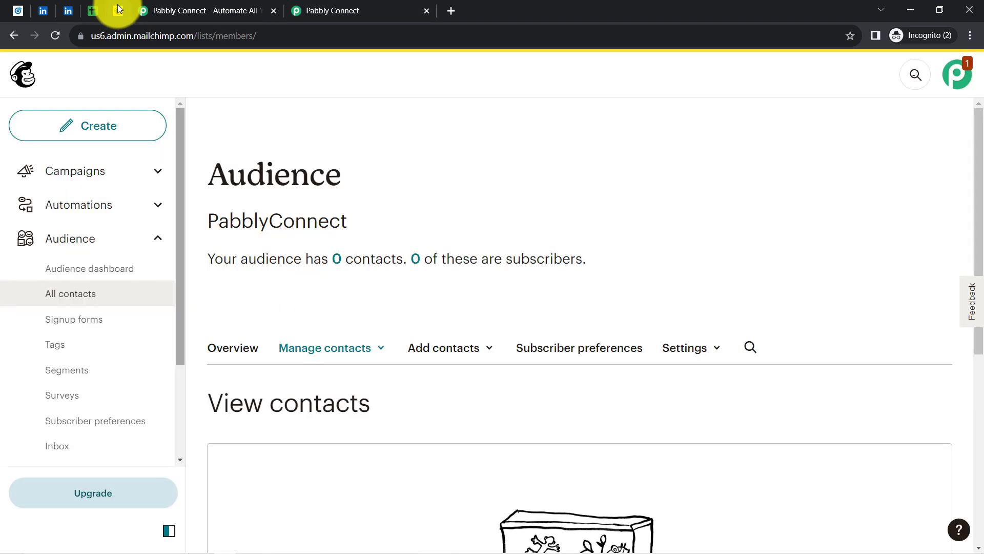
left_click(959, 76)
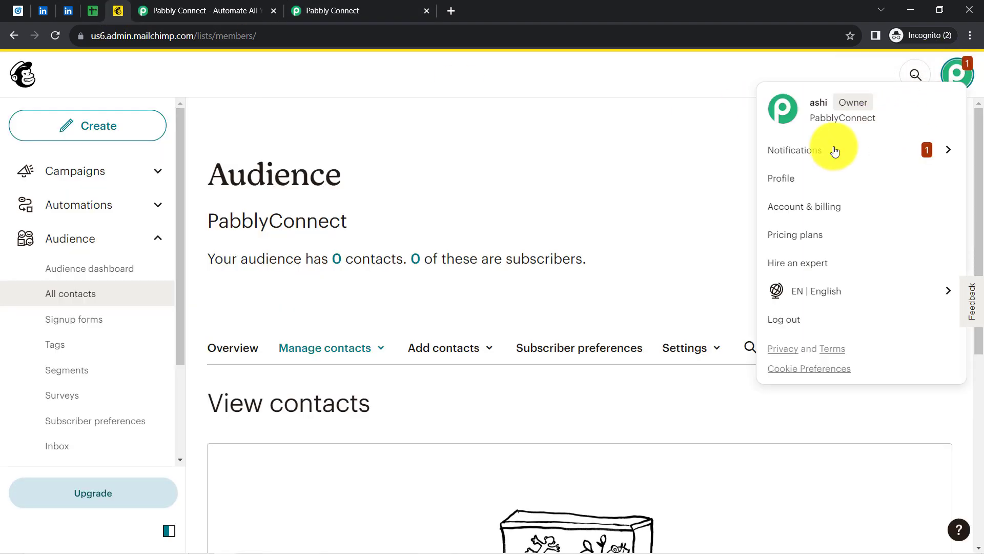
left_click(780, 186)
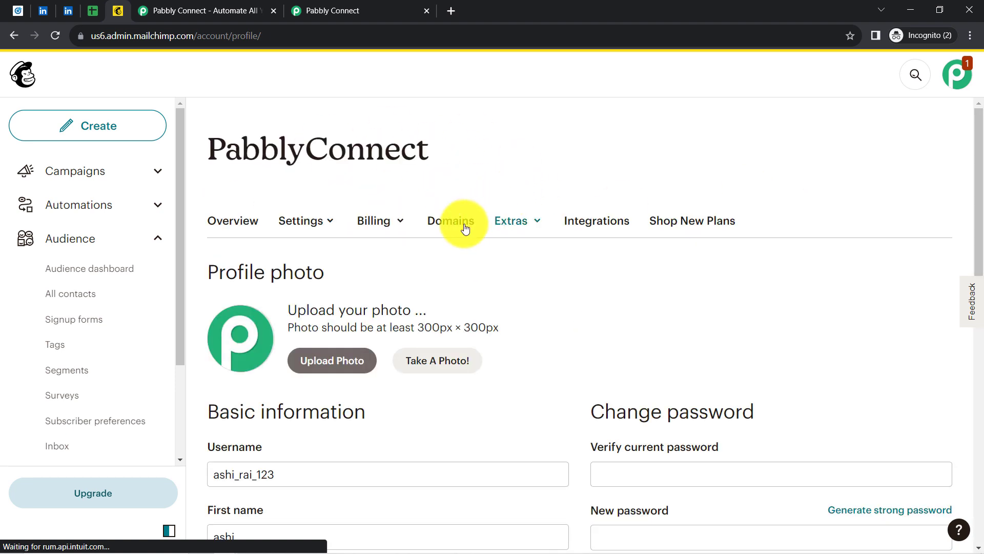
left_click(515, 220)
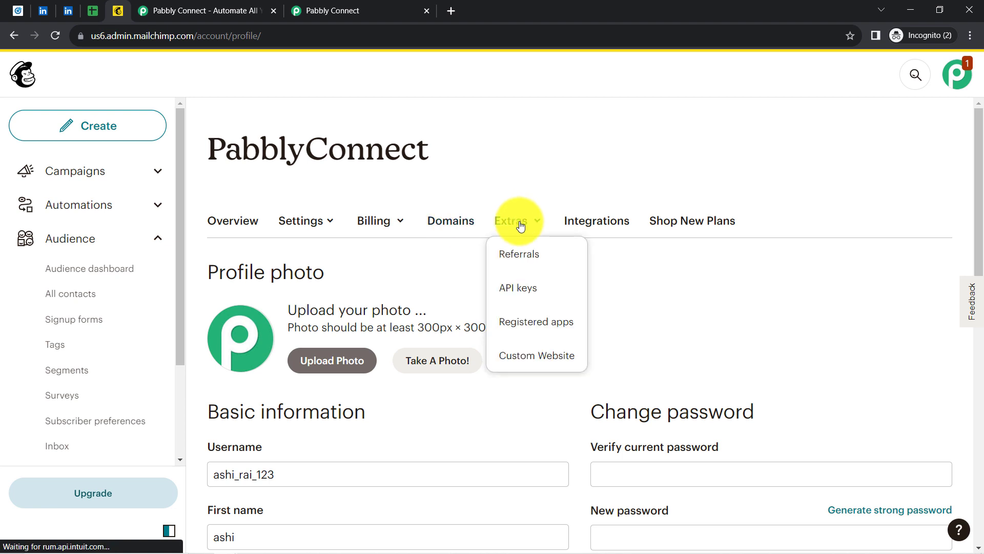
left_click(513, 294)
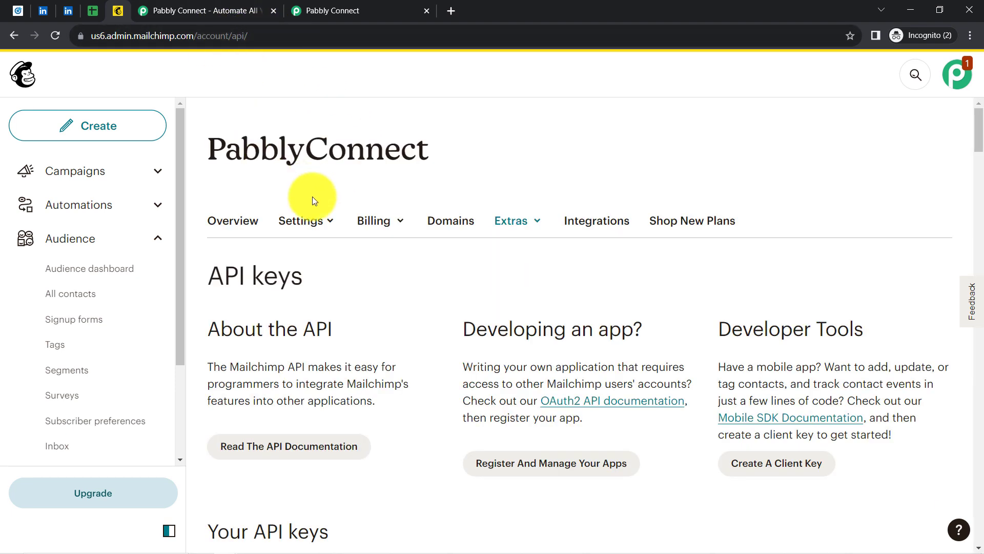
left_click_drag(978, 125, 969, 502)
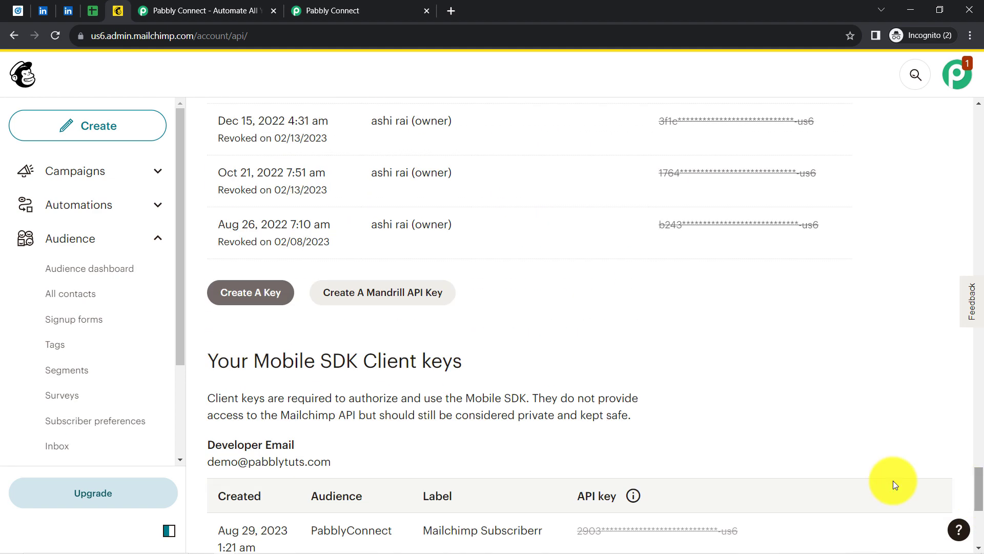
left_click(241, 301)
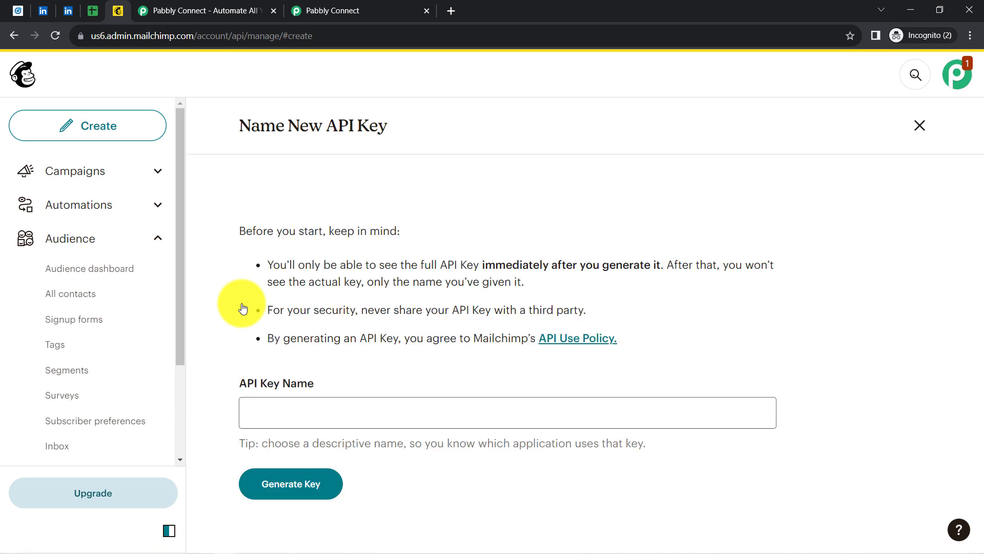
Name the key 'Connection with Pabbly Connect', generate it and copy it to the clipboard
left_click(259, 414)
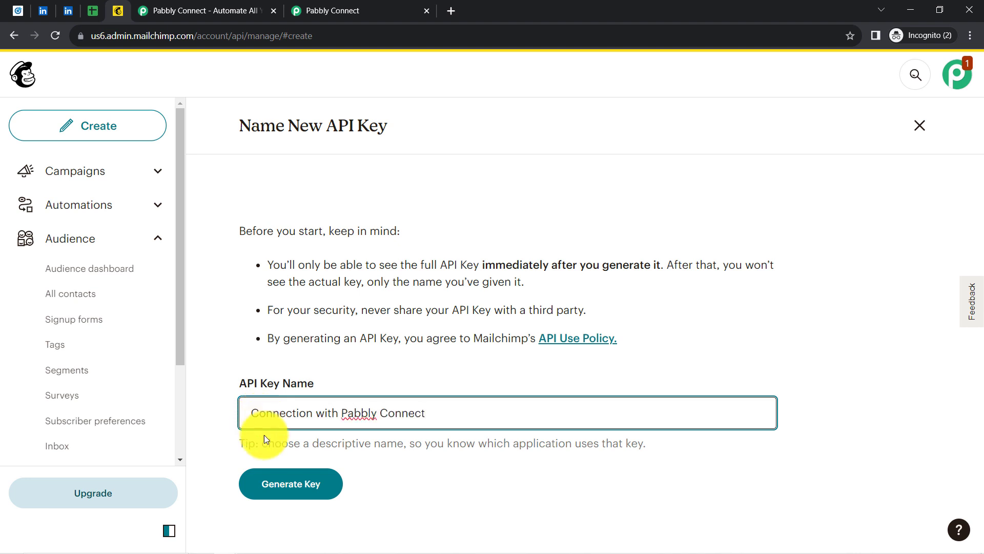
left_click(291, 487)
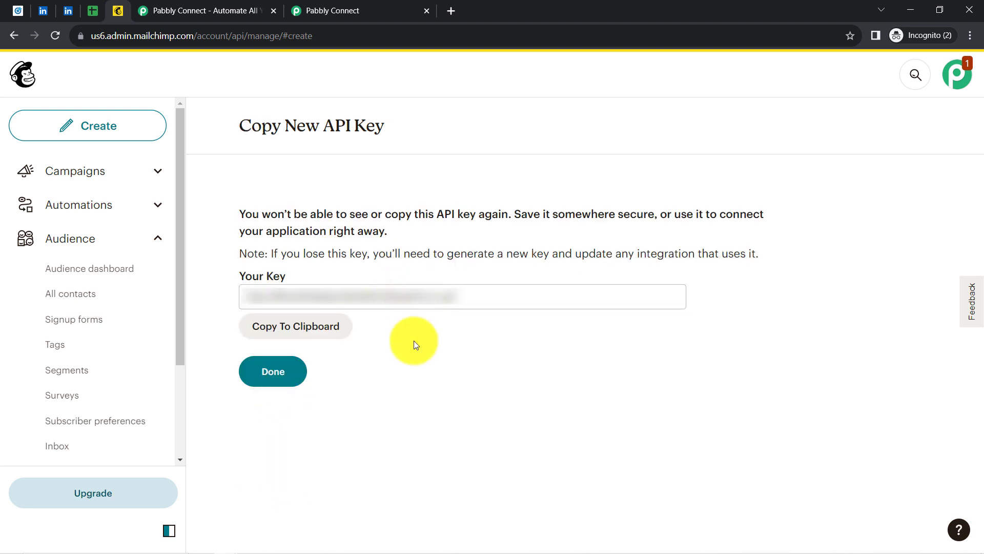
left_click(276, 327)
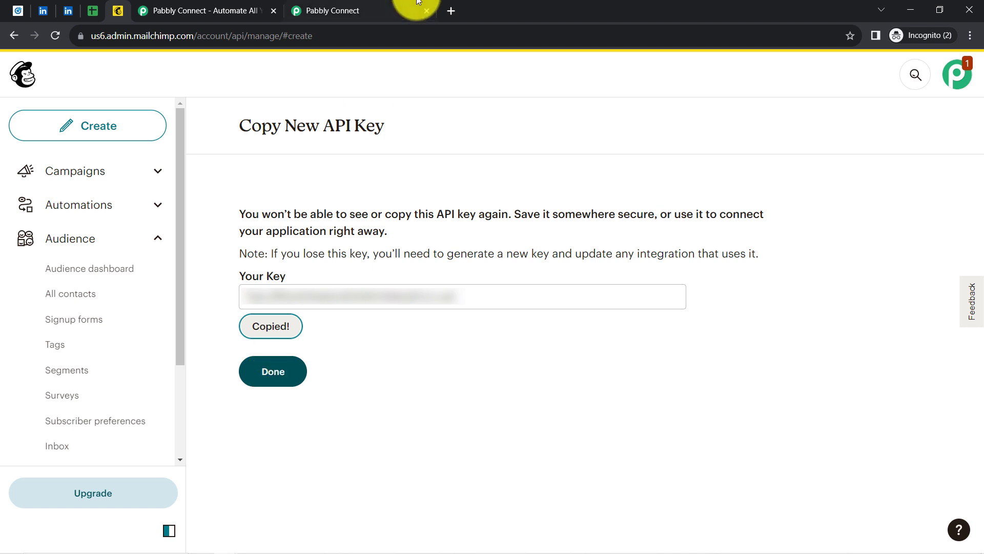
left_click(417, 8)
Paste the copied Mailchimp API key into the connection's API key field
left_click(480, 337)
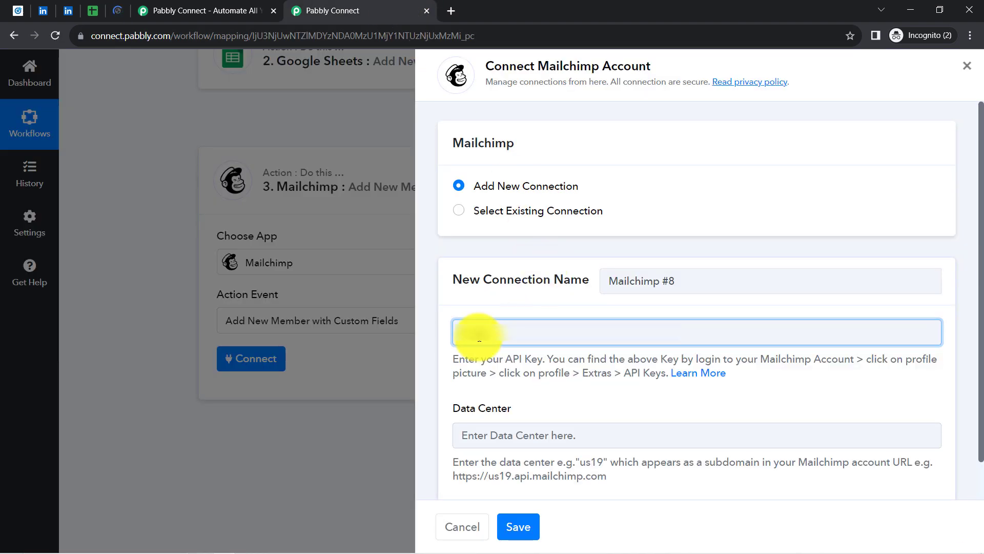
key("ctrl+v")
left_click_drag(463, 408, 503, 409)
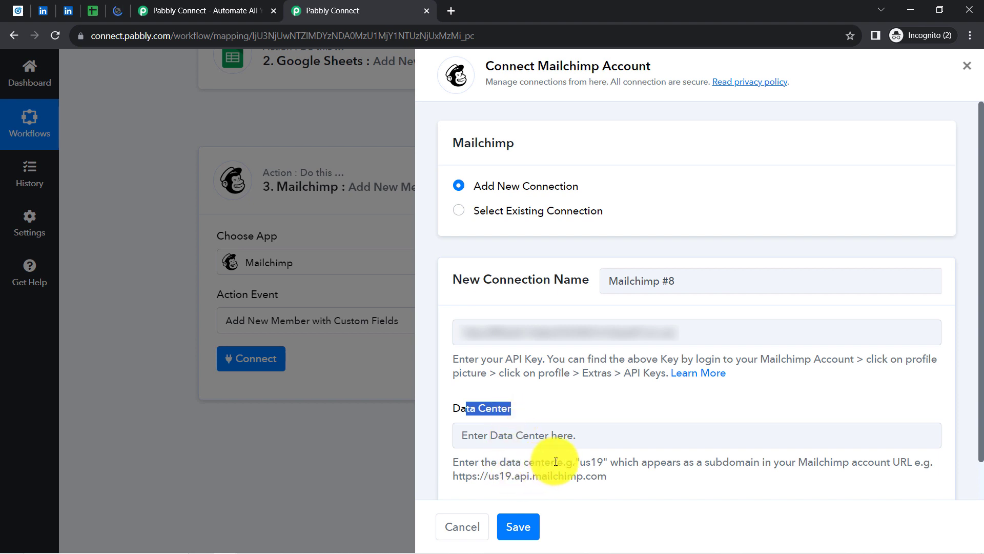
left_click(579, 461)
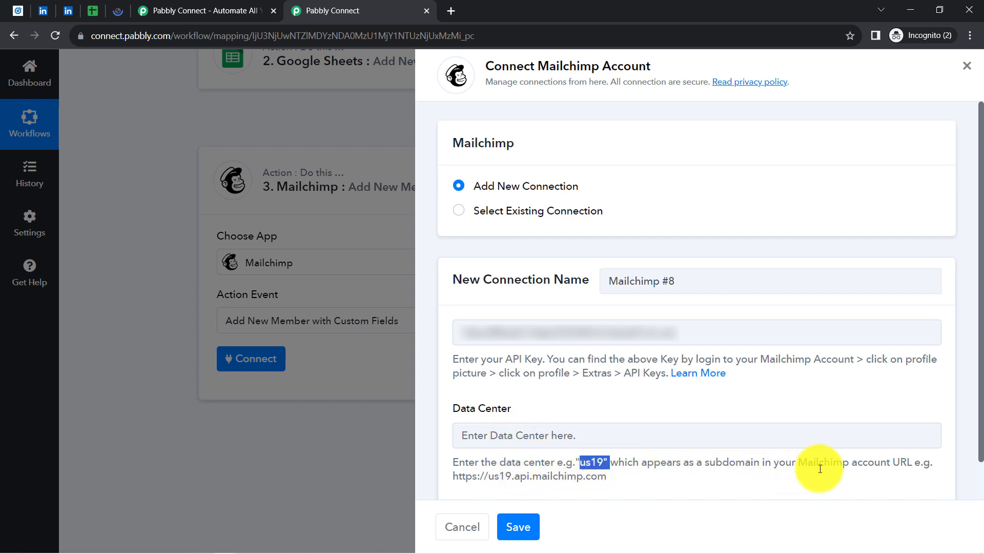
Enter us6 from the Mailchimp URL as the Data Center and save the connection
double_click(901, 461)
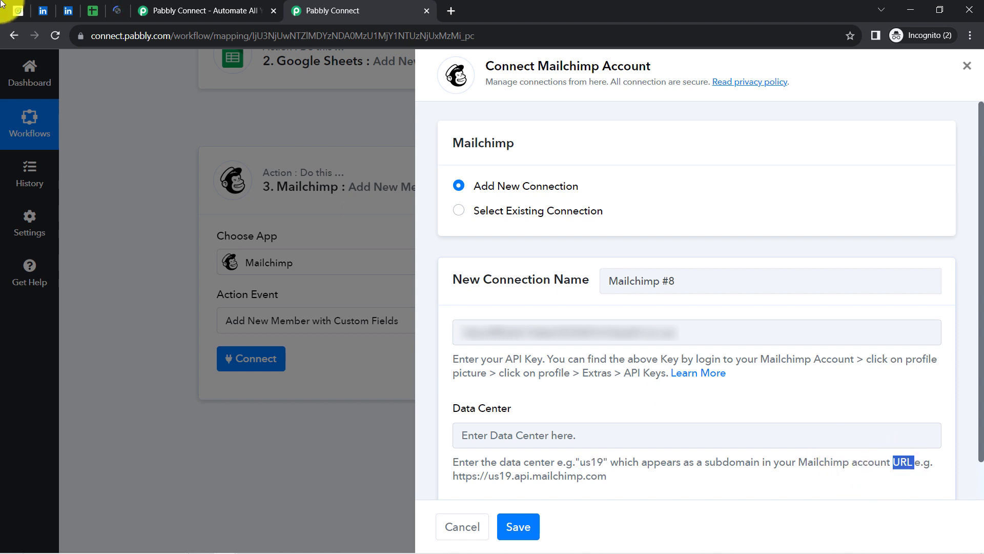
left_click(118, 11)
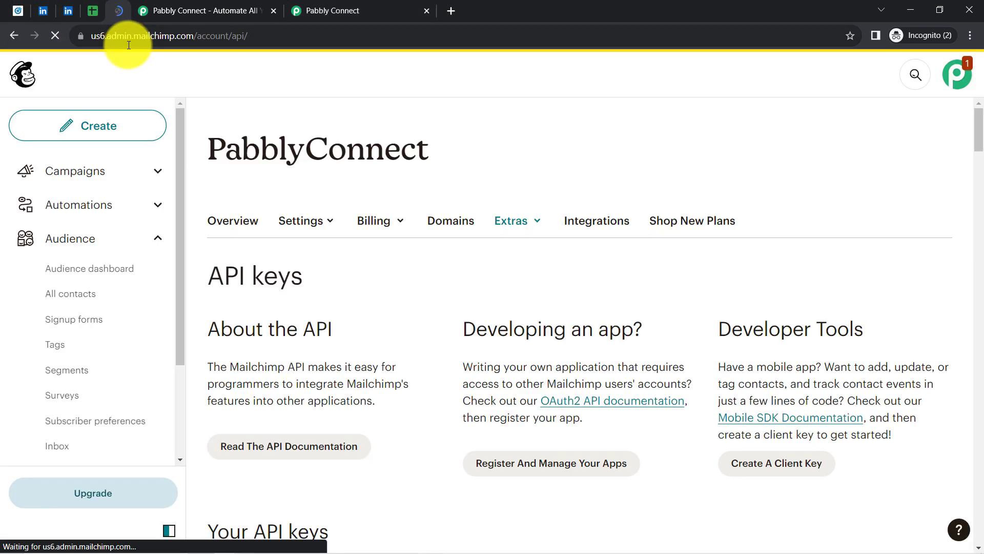
left_click(101, 34)
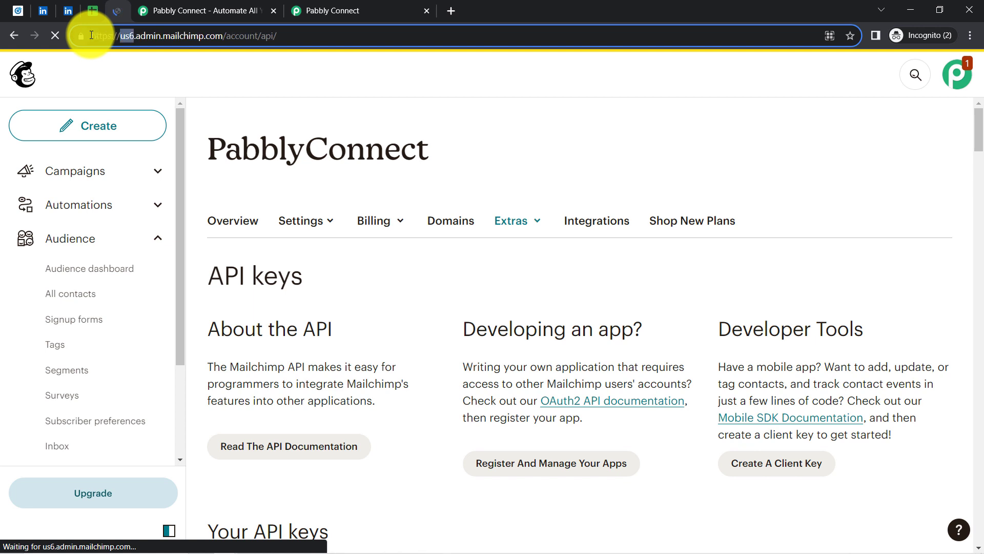
left_click(331, 11)
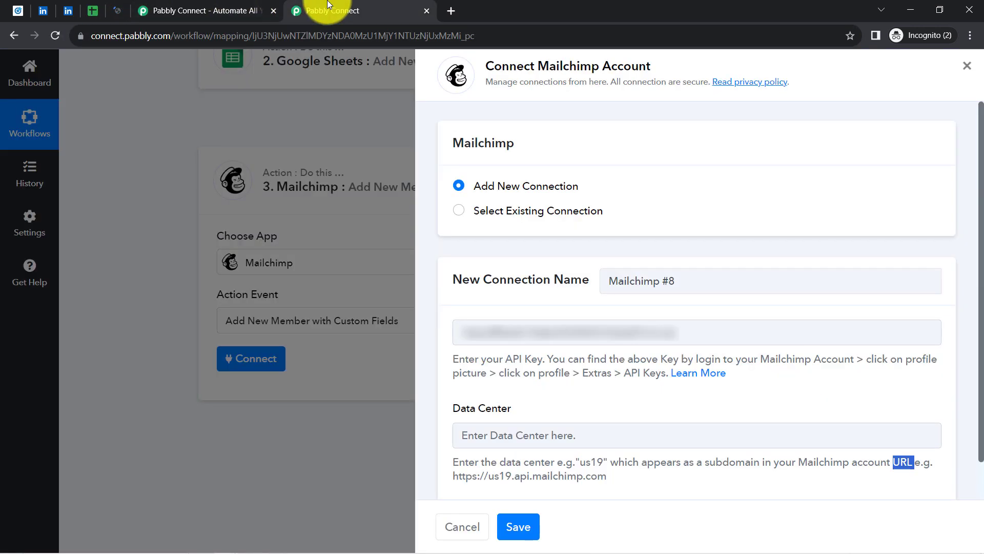
left_click(512, 436)
type("us6")
left_click(506, 515)
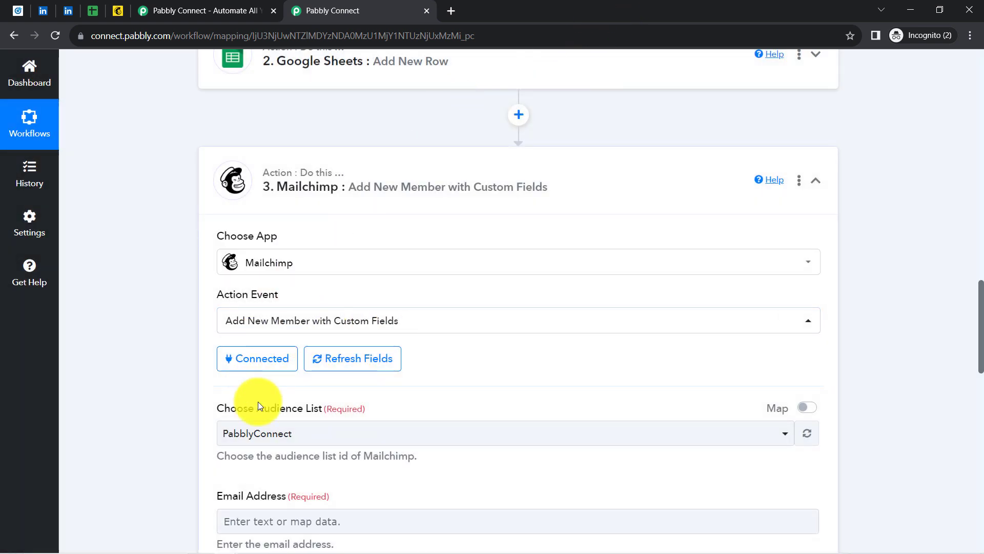
Check the Choose Audience List options without changing them, then return to Mailchimp's API keys page
scroll(980, 288, "down", 3)
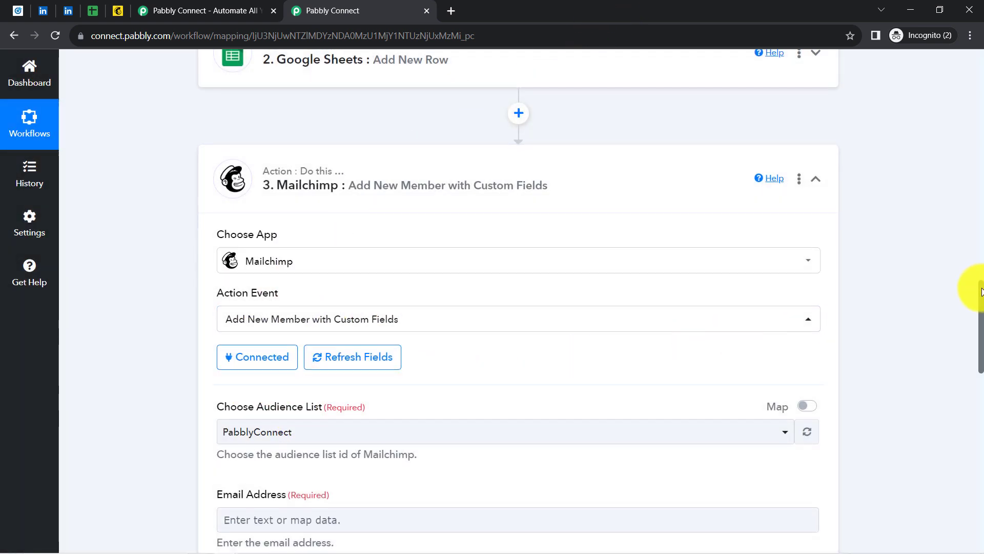
scroll(981, 357, "down", 1)
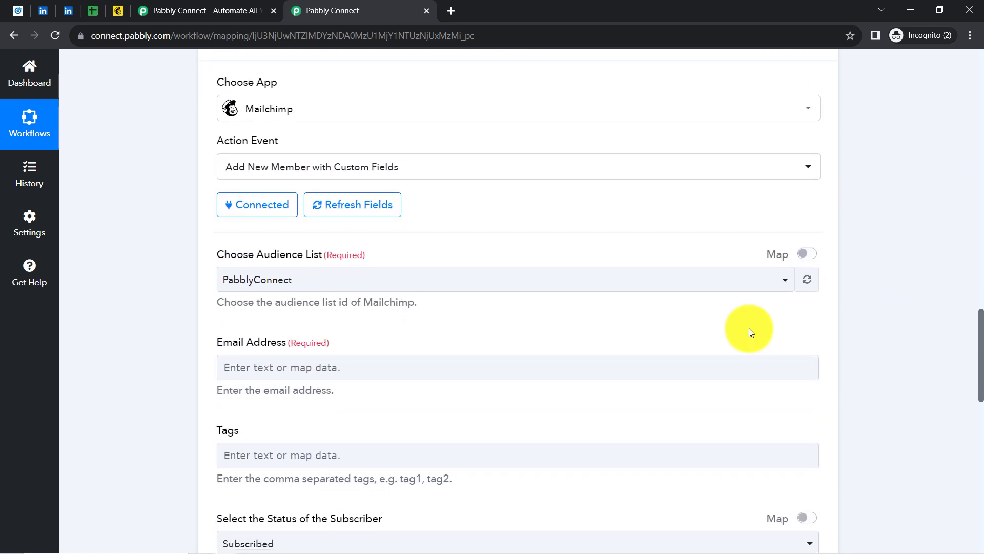
left_click_drag(232, 255, 314, 254)
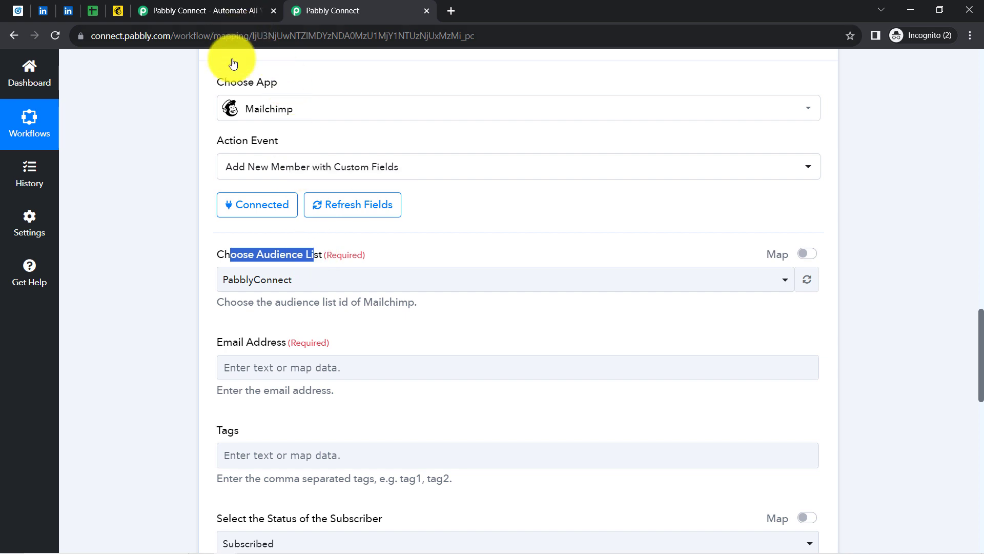
left_click(231, 280)
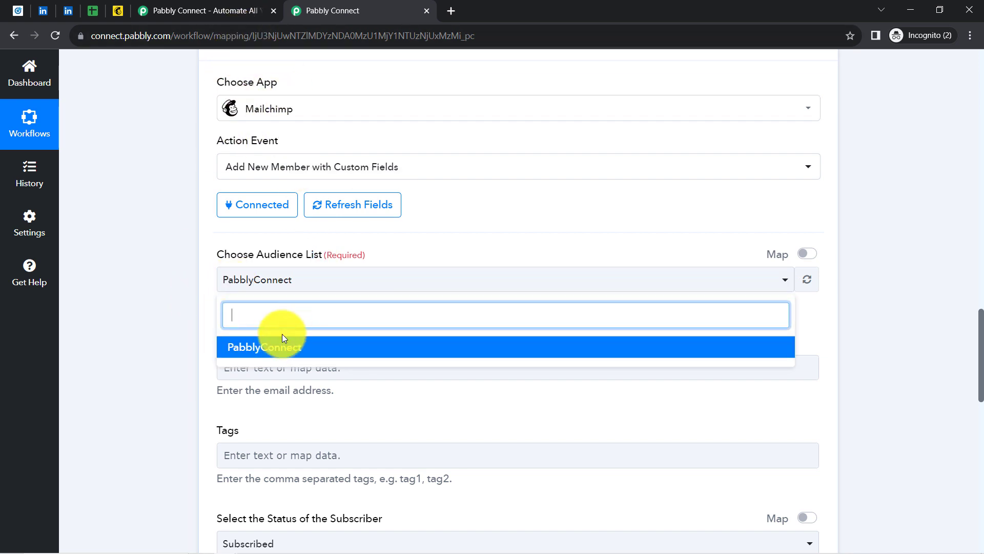
left_click(167, 330)
left_click(113, 14)
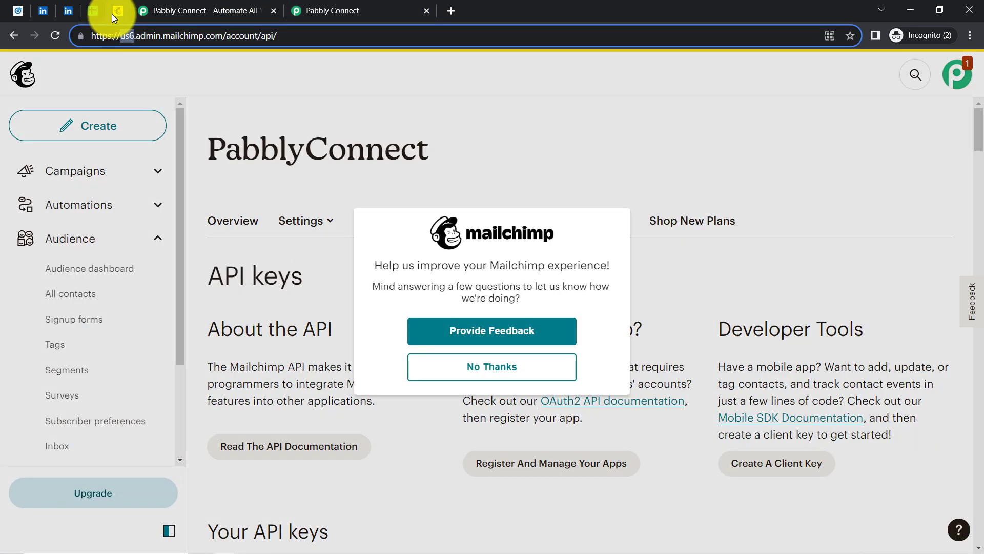
Dismiss Mailchimp's feedback popup and confirm the PabblyConnect audience has 0 contacts
left_click(479, 367)
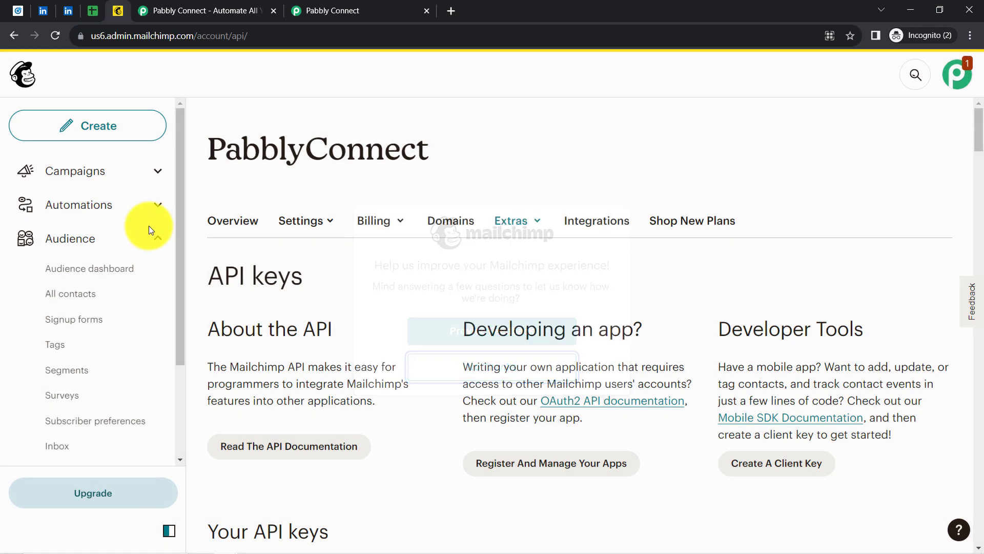
left_click(113, 294)
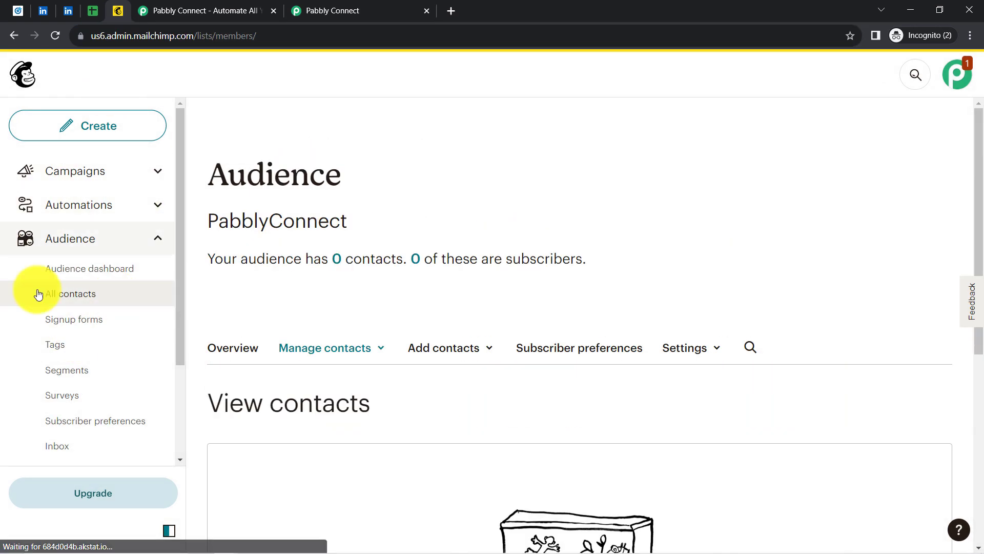
left_click(62, 382)
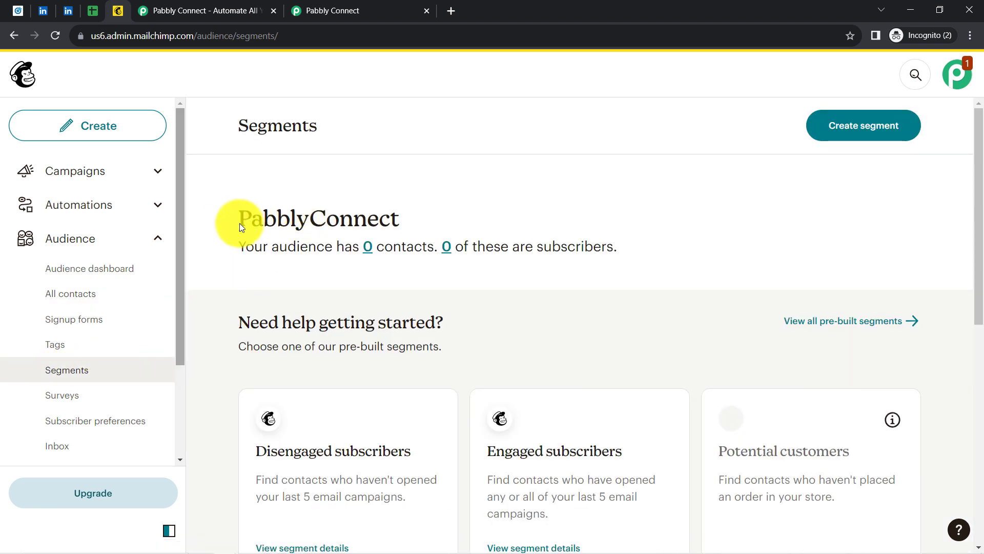
left_click_drag(241, 223, 369, 210)
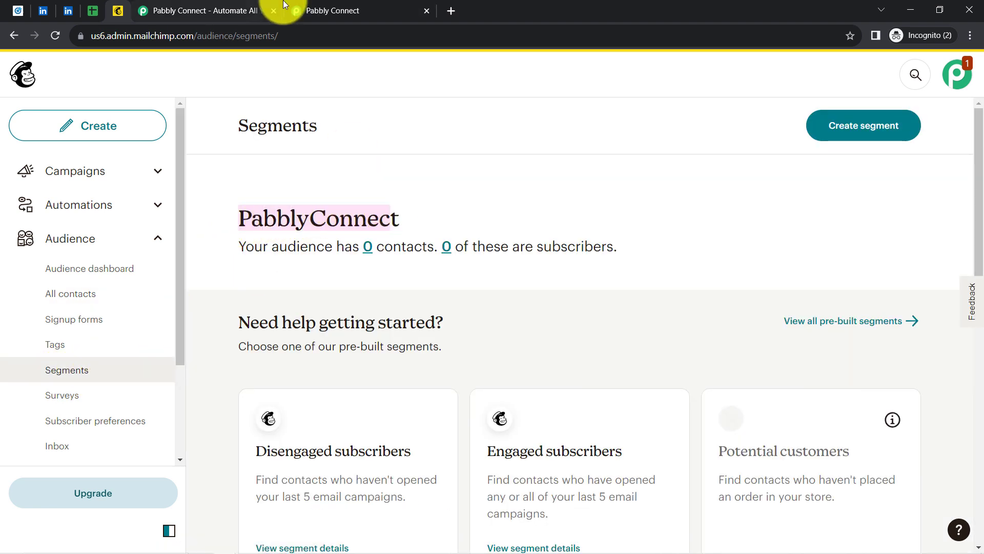
left_click(324, 9)
left_click(243, 272)
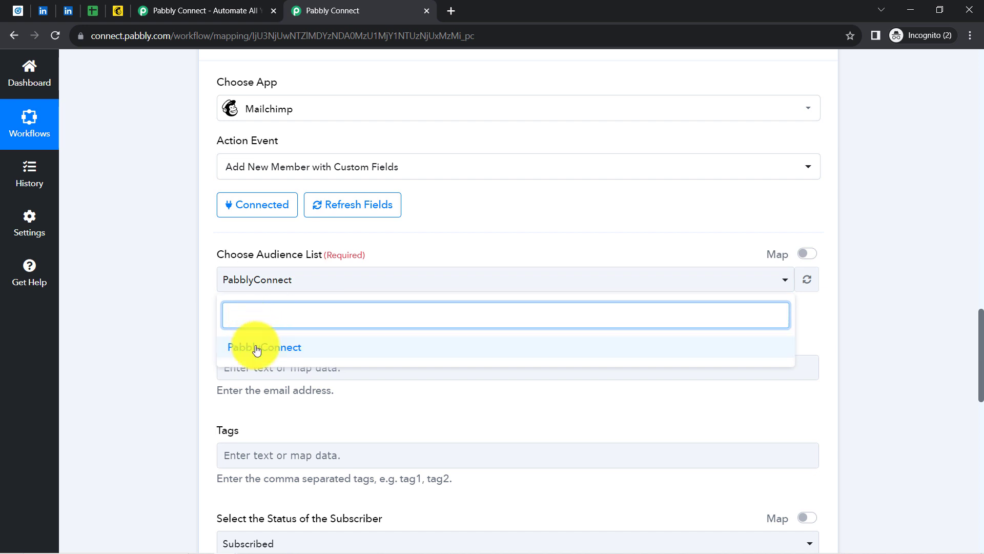
Select PabblyConnect as the Mailchimp audience list
left_click(254, 346)
left_click(198, 294)
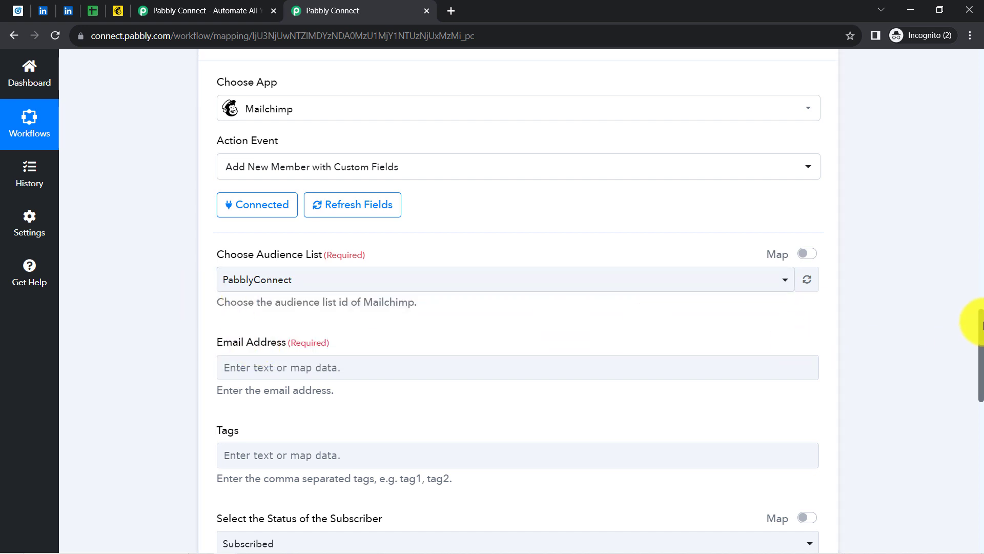
left_click_drag(982, 324, 943, 360)
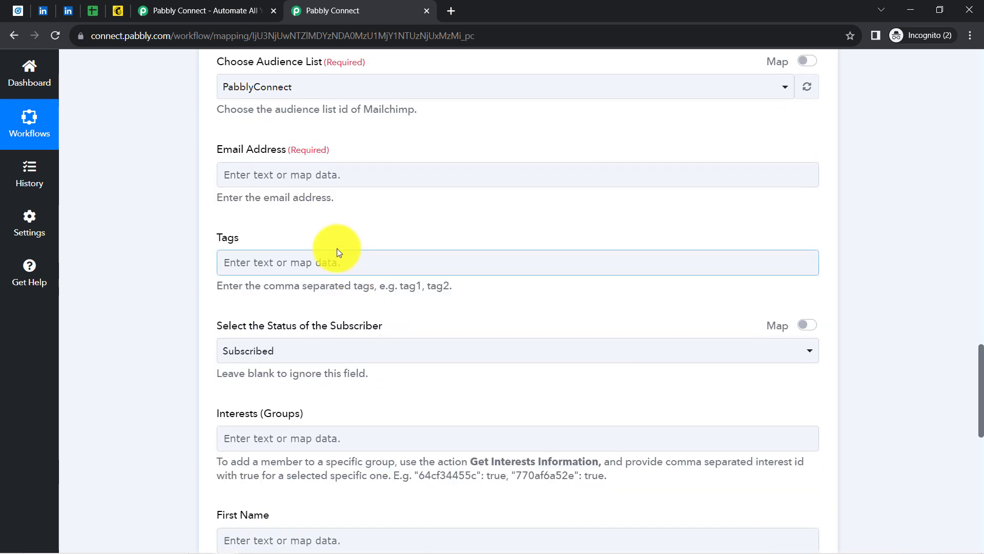
Map Email Address to the LinkedIn lead's Question Answers Email Address
left_click(238, 175)
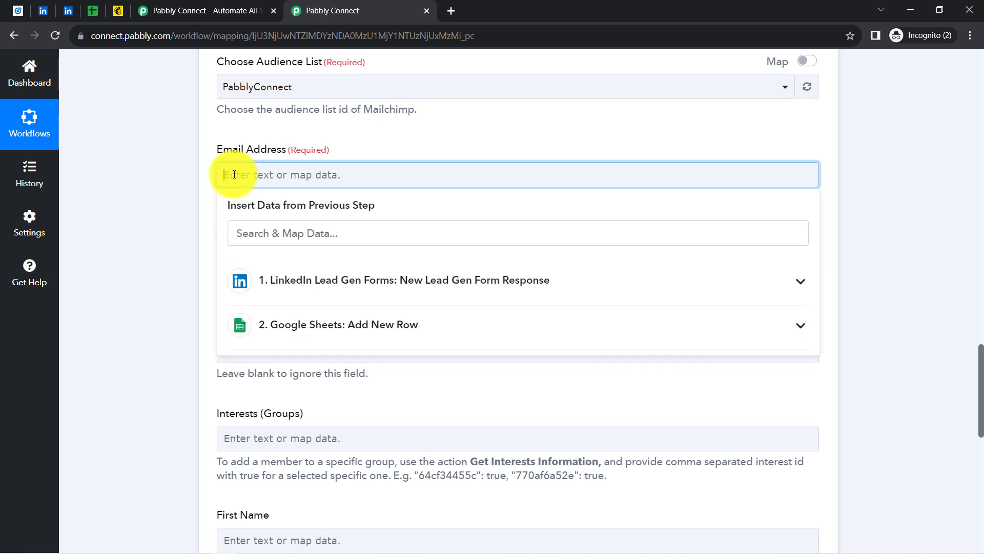
left_click(278, 275)
left_click(254, 235)
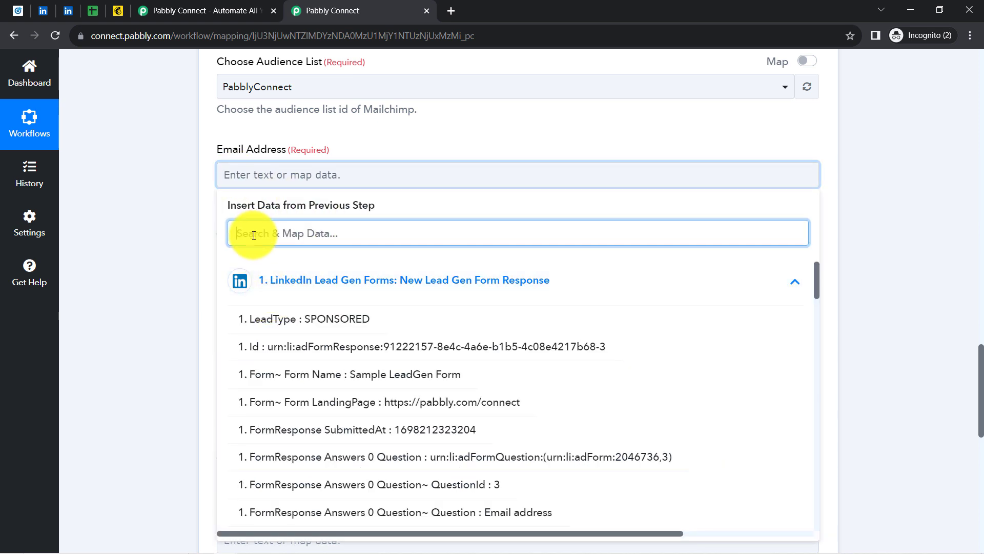
type("@")
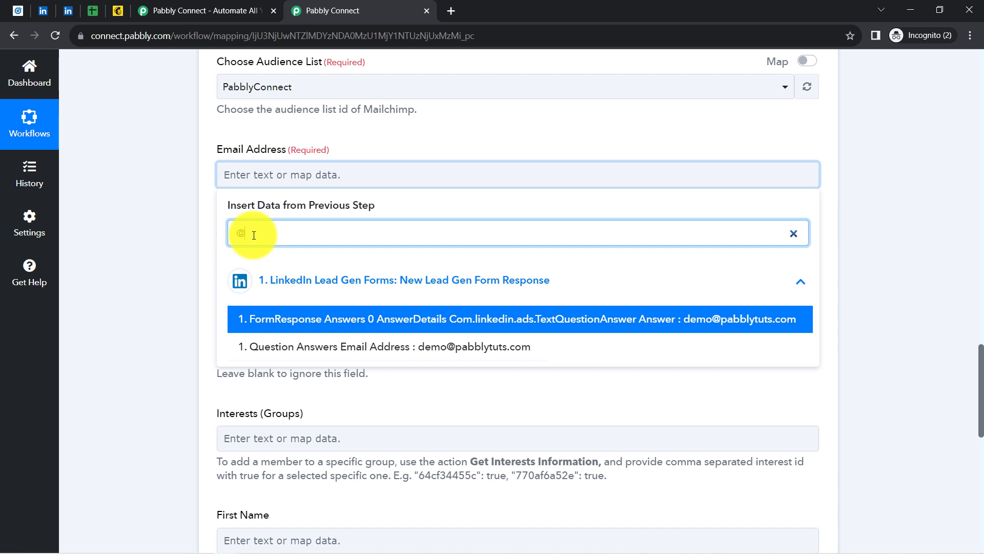
left_click(353, 348)
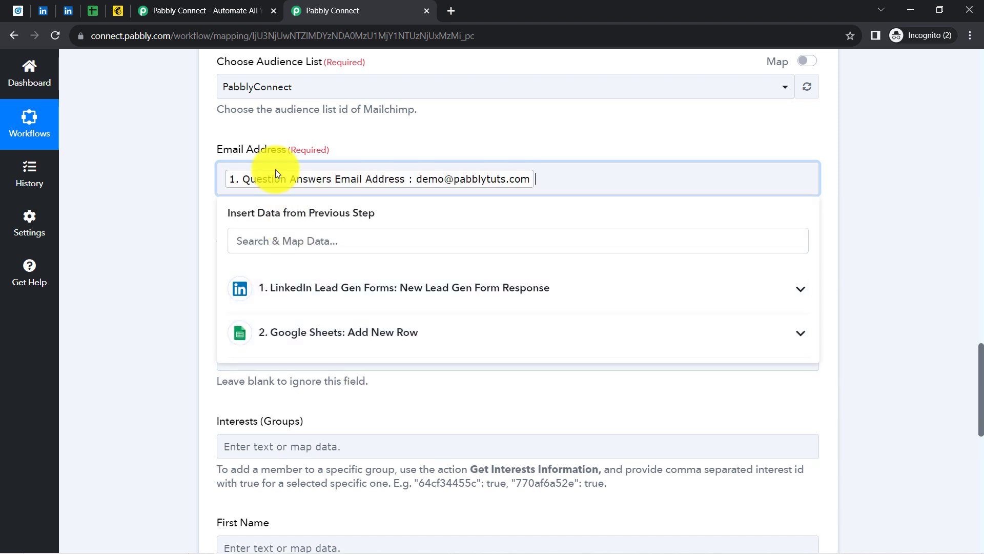
left_click(168, 196)
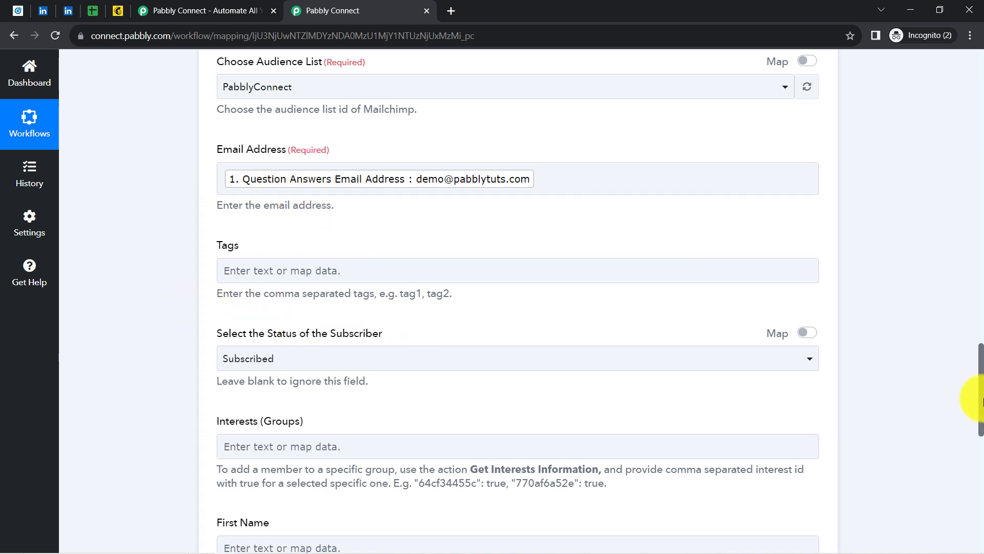
left_click_drag(982, 379, 981, 398)
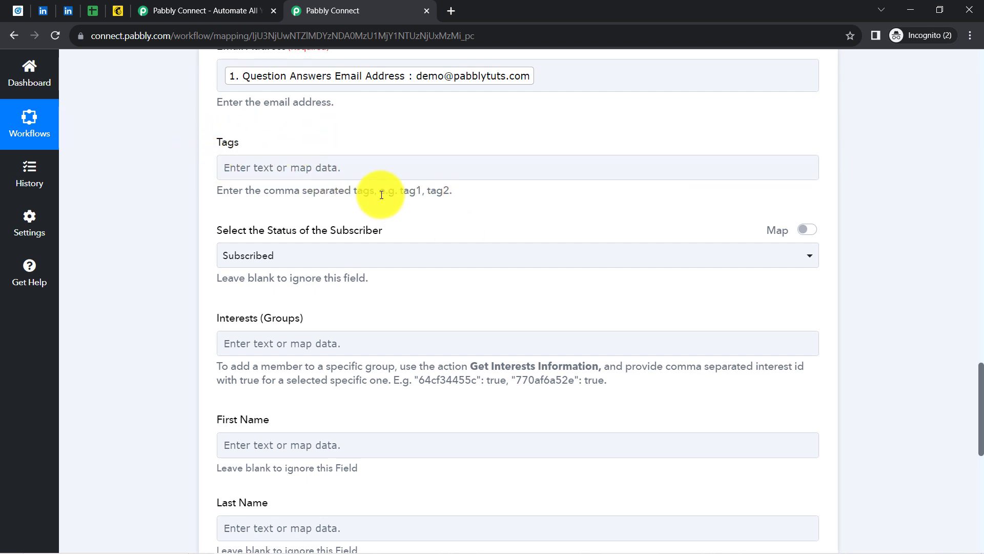
Keep the subscriber Status set to Subscribed
left_click_drag(381, 195, 429, 191)
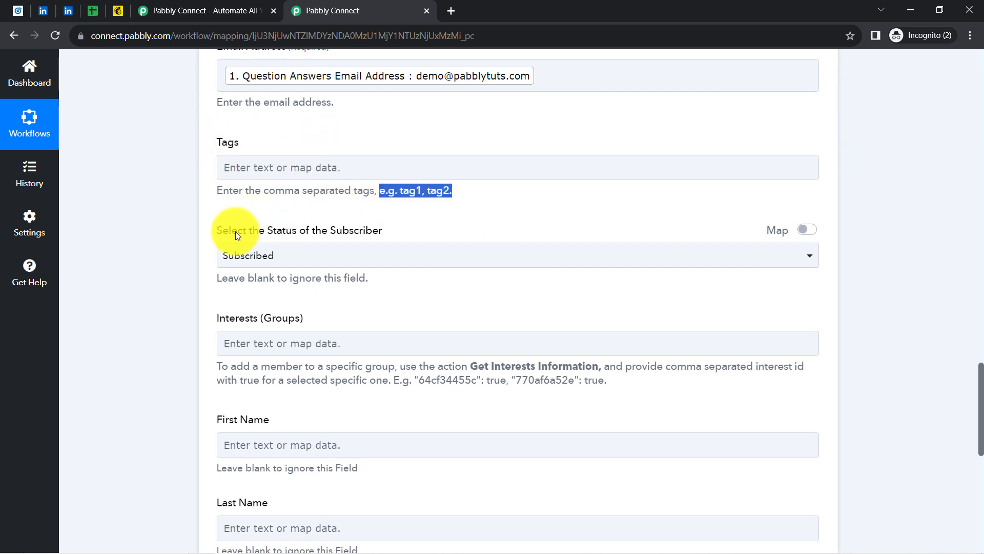
left_click(274, 256)
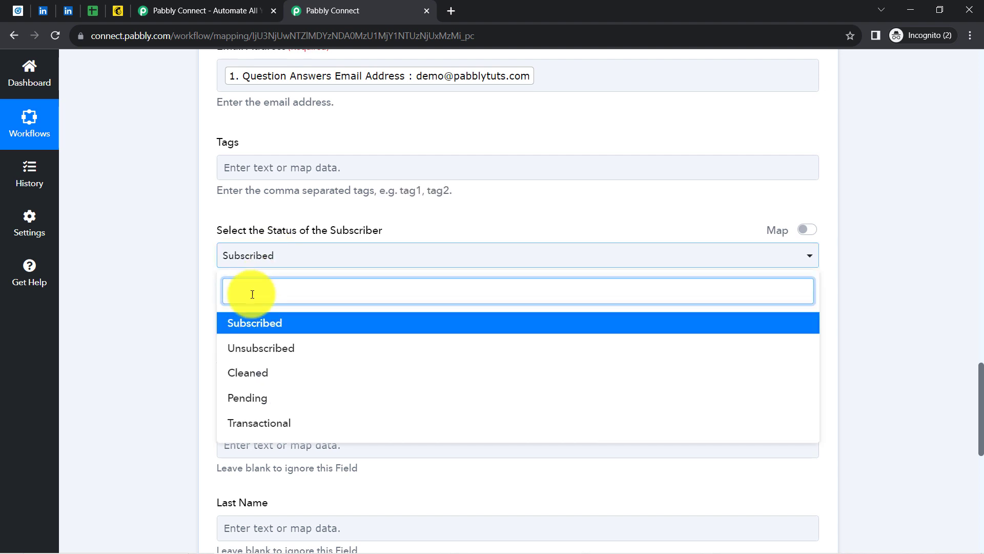
left_click(241, 323)
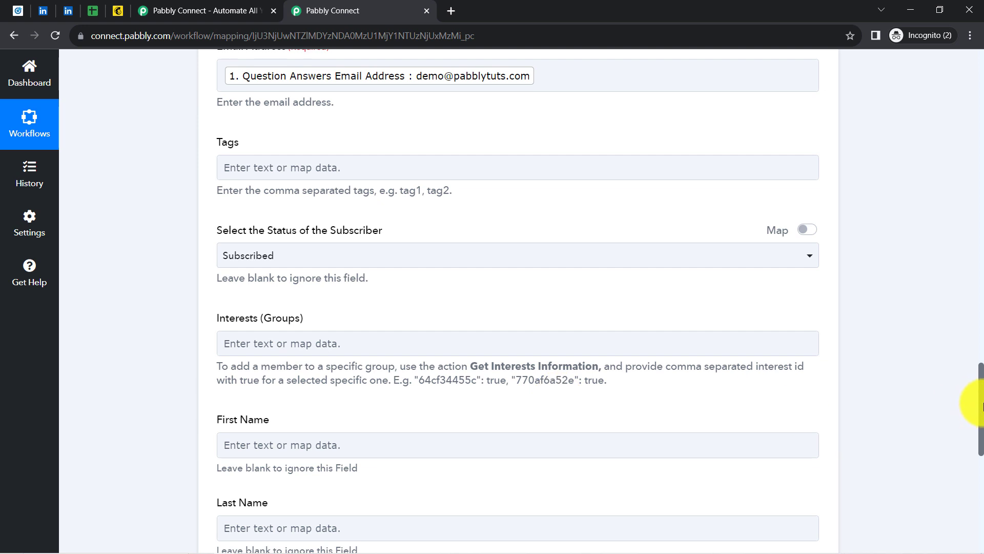
scroll(978, 403, "down", 4)
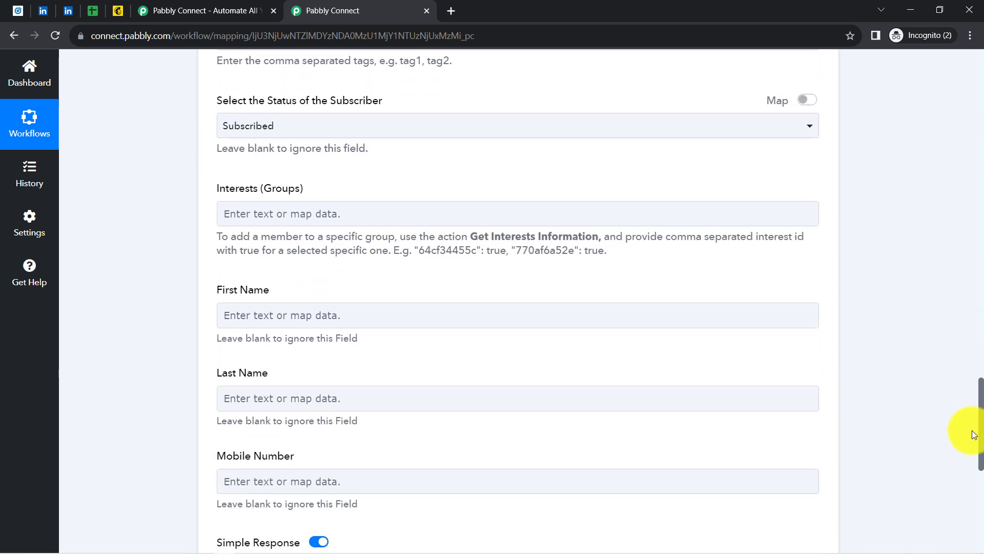
scroll(974, 448, "down", 2)
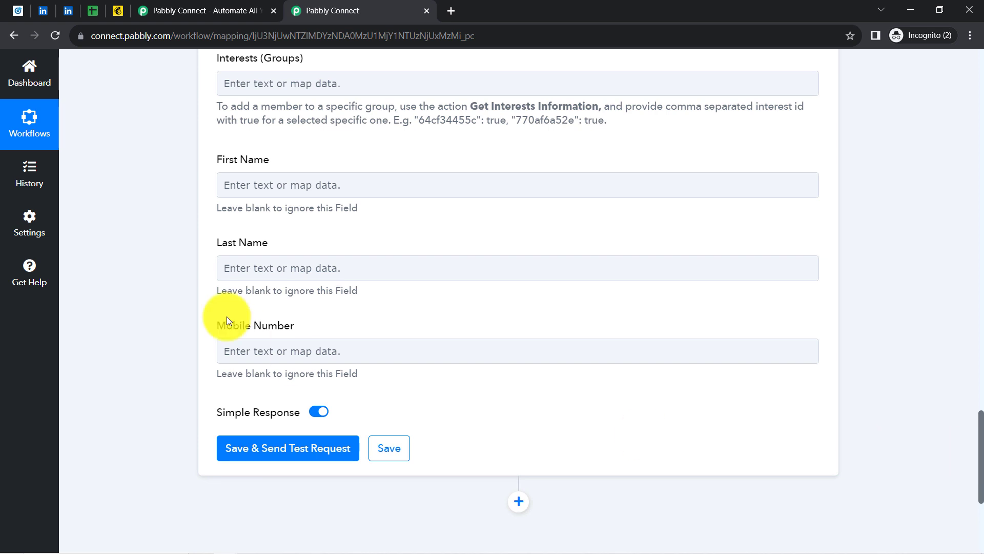
Map First Name and Last Name to the LinkedIn lead's name answers
left_click(259, 196)
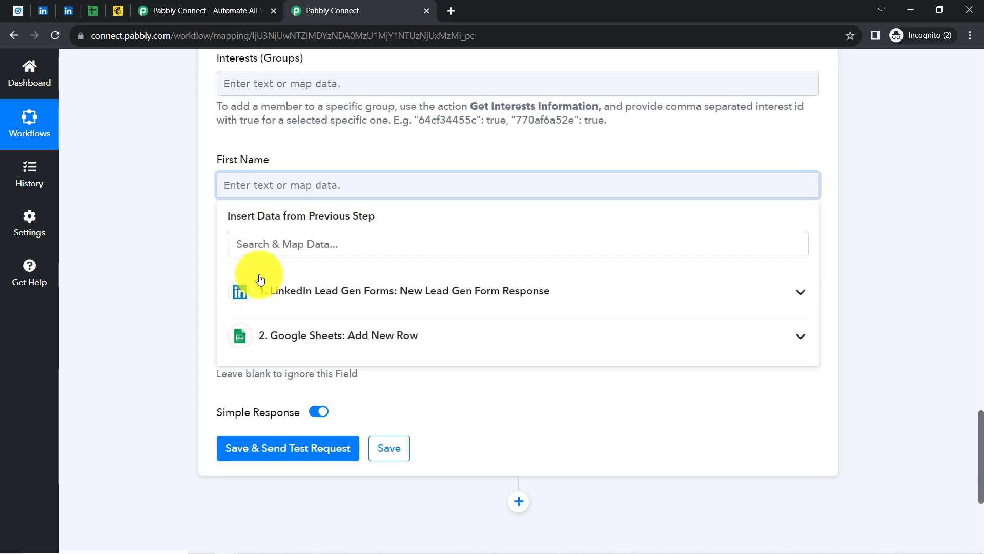
left_click(274, 293)
left_click(231, 244)
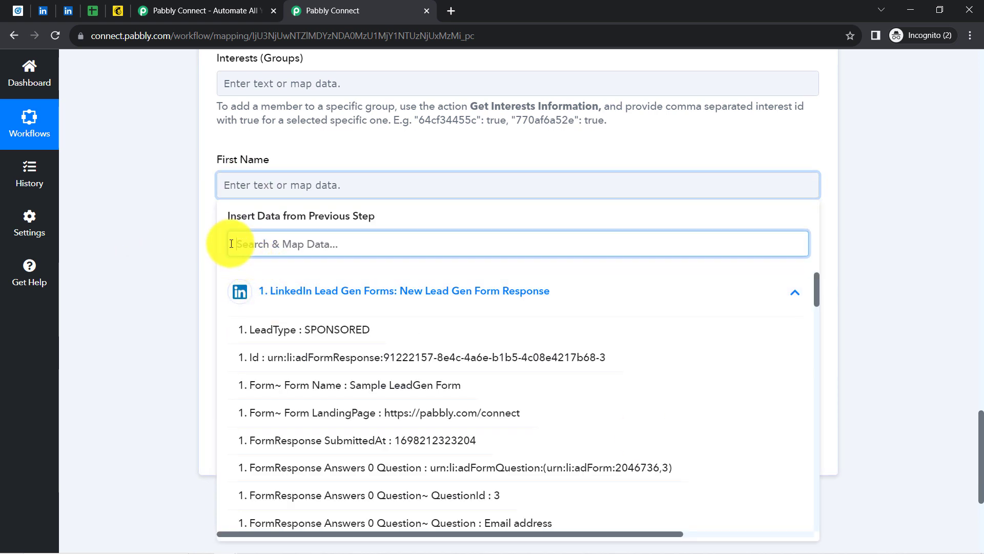
type("pabb")
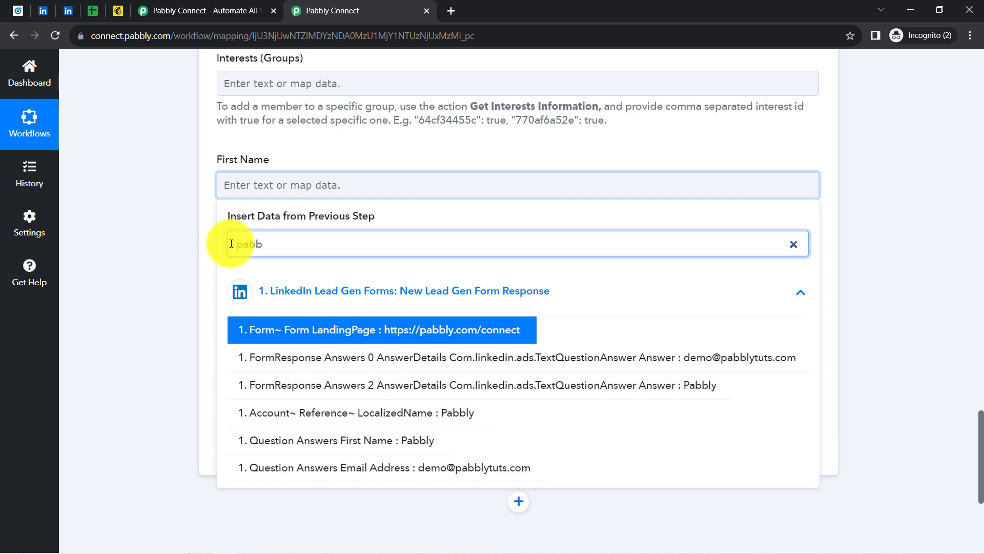
type("ly")
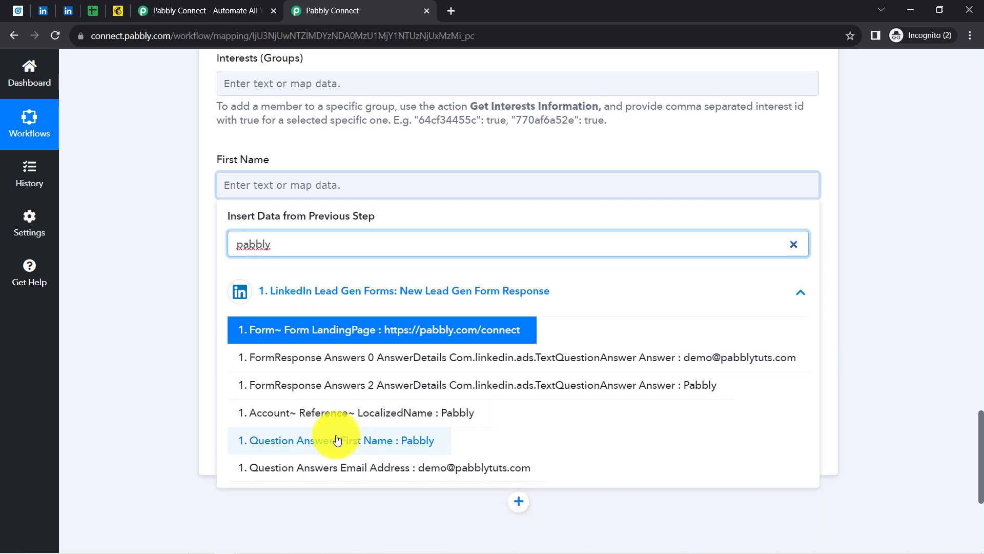
left_click(337, 441)
left_click(173, 333)
left_click(278, 266)
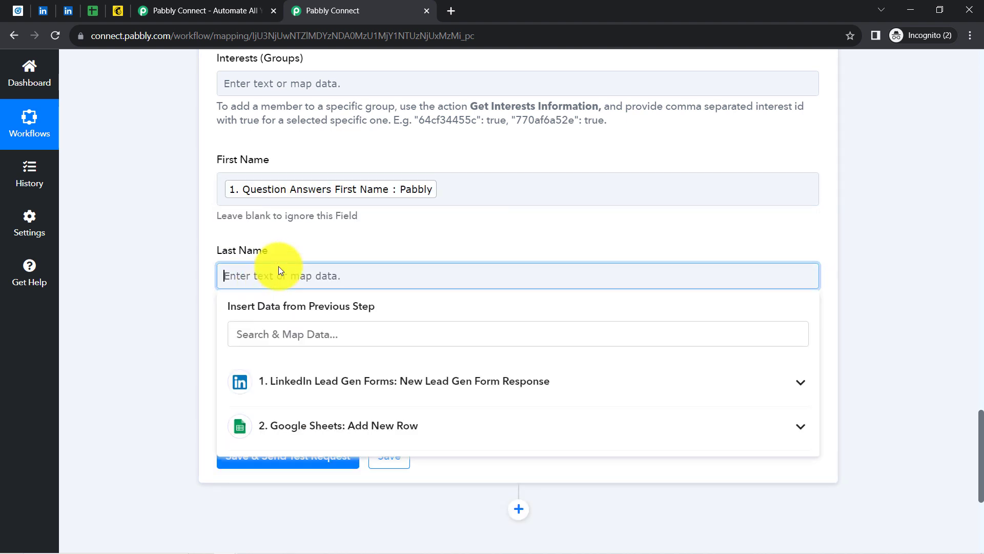
left_click(246, 333)
type("subs")
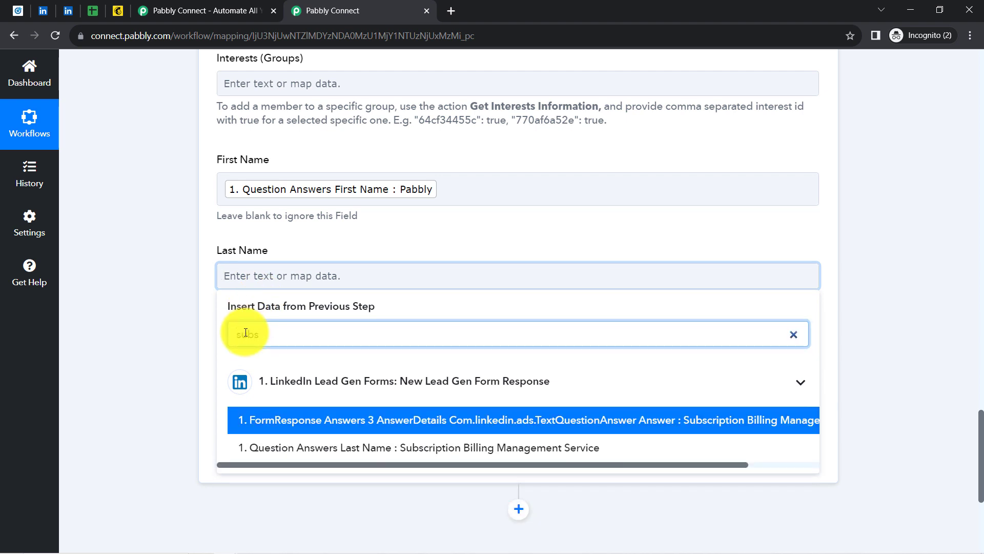
left_click(384, 452)
left_click(175, 363)
Map Mobile Number to the LinkedIn lead's phone number answer
left_click(265, 368)
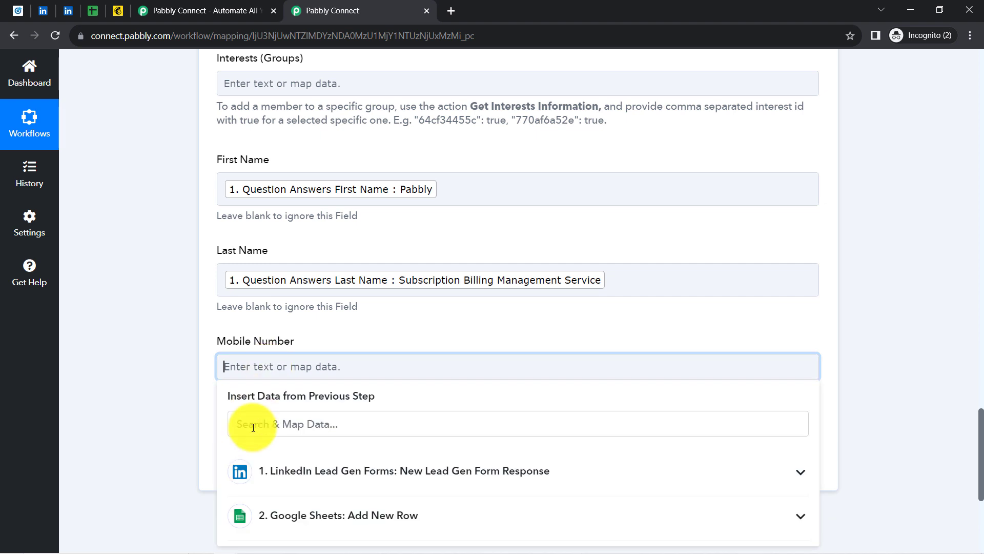
left_click(251, 425)
type("966")
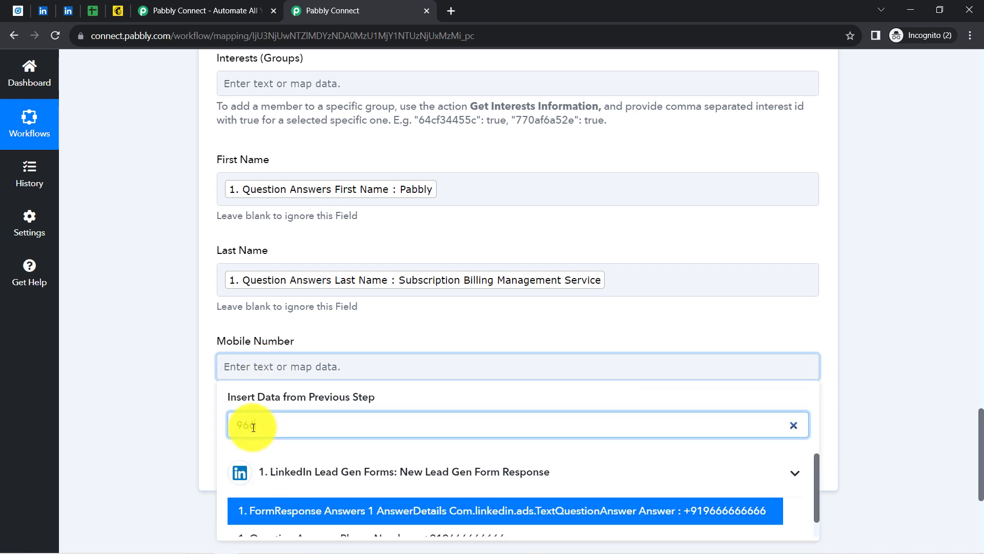
scroll(974, 434, "down", 3)
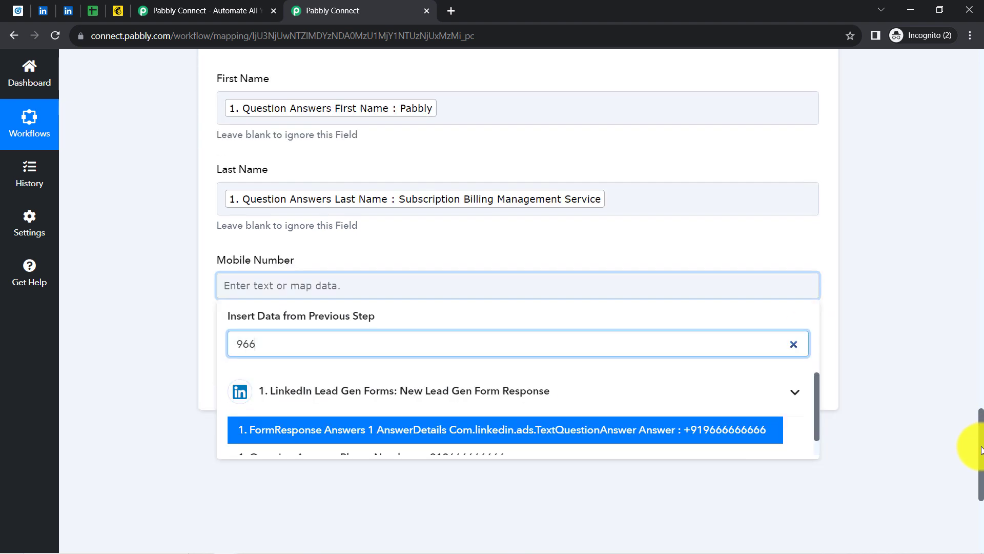
left_click(406, 363)
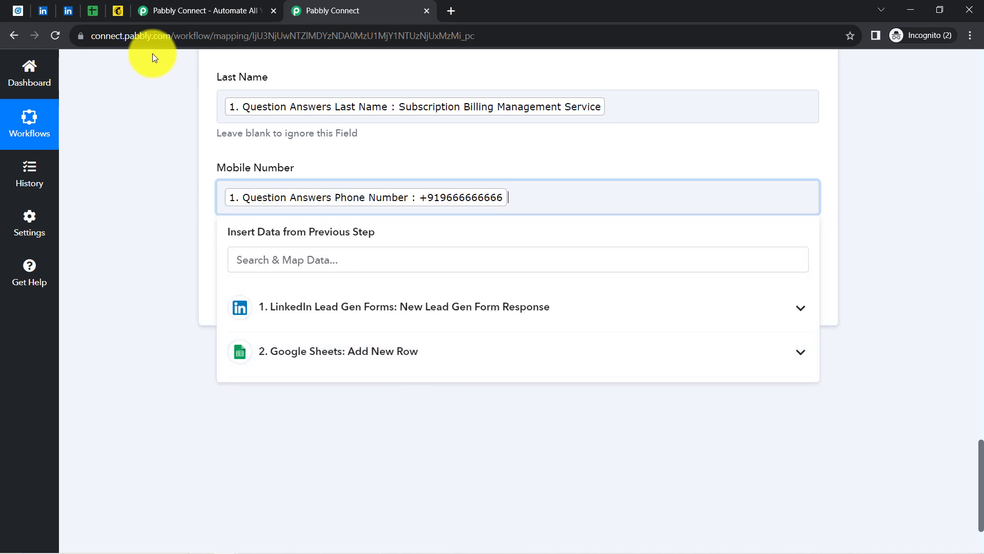
left_click(117, 10)
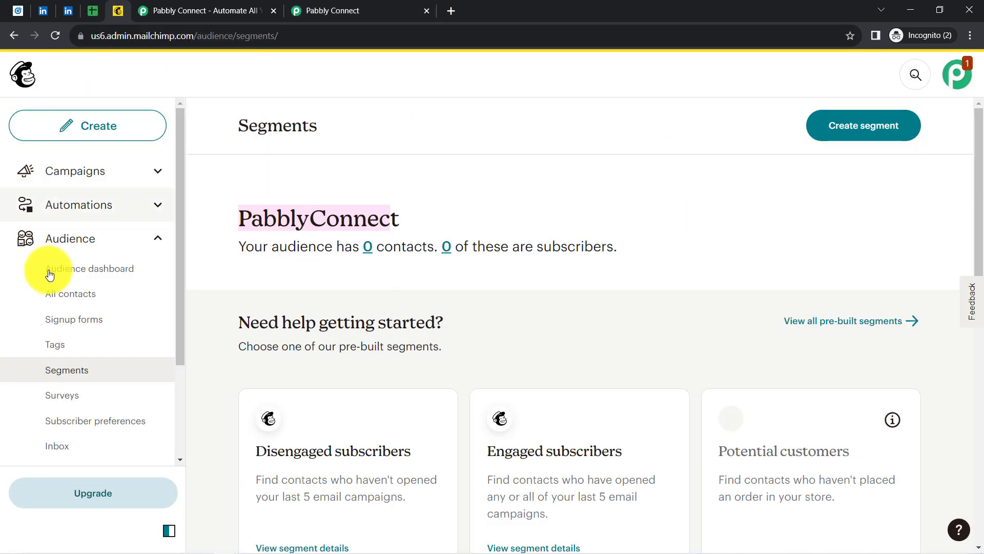
Open Mailchimp's empty All contacts list, then save and send the Pabbly Mailchimp Add New Member test request
left_click(52, 292)
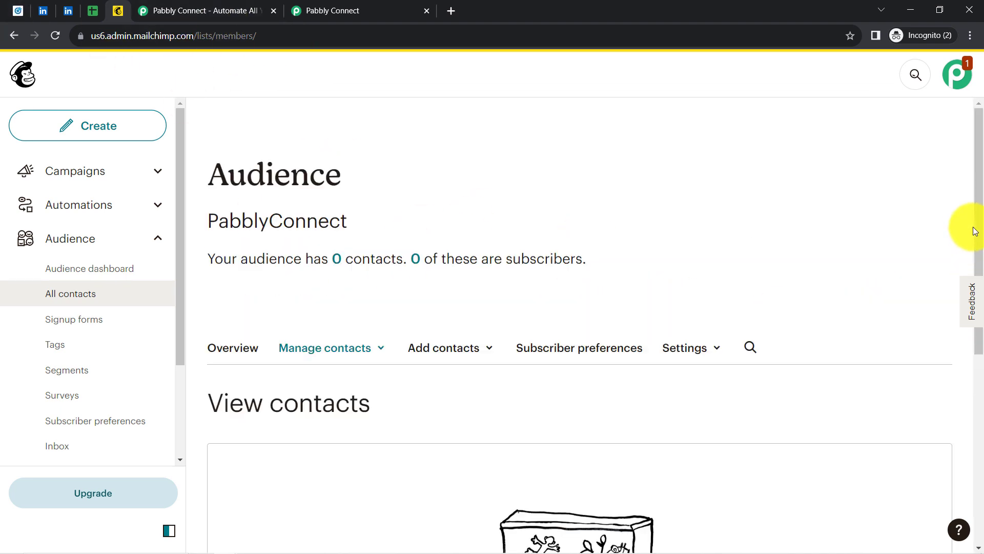
scroll(972, 328, "down", 5)
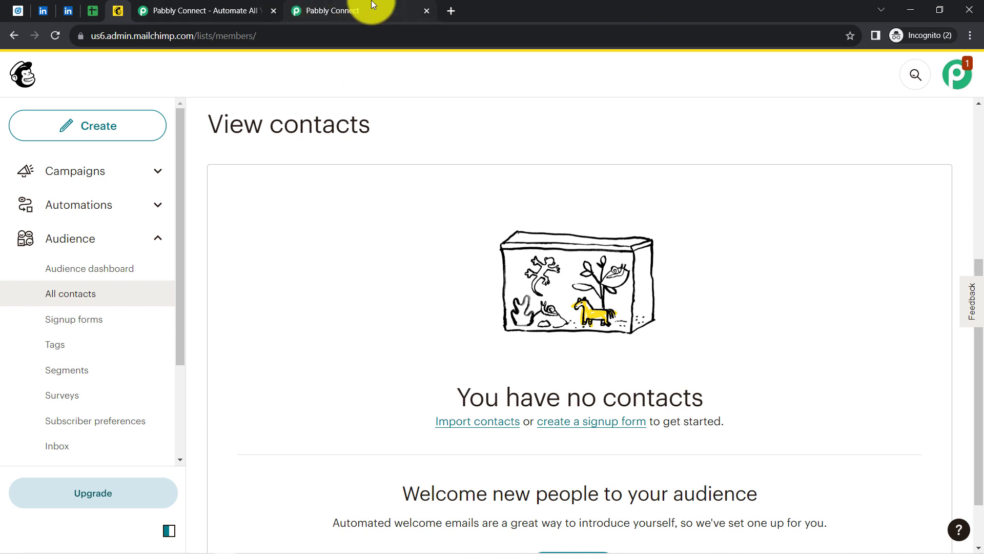
left_click(359, 10)
left_click(106, 279)
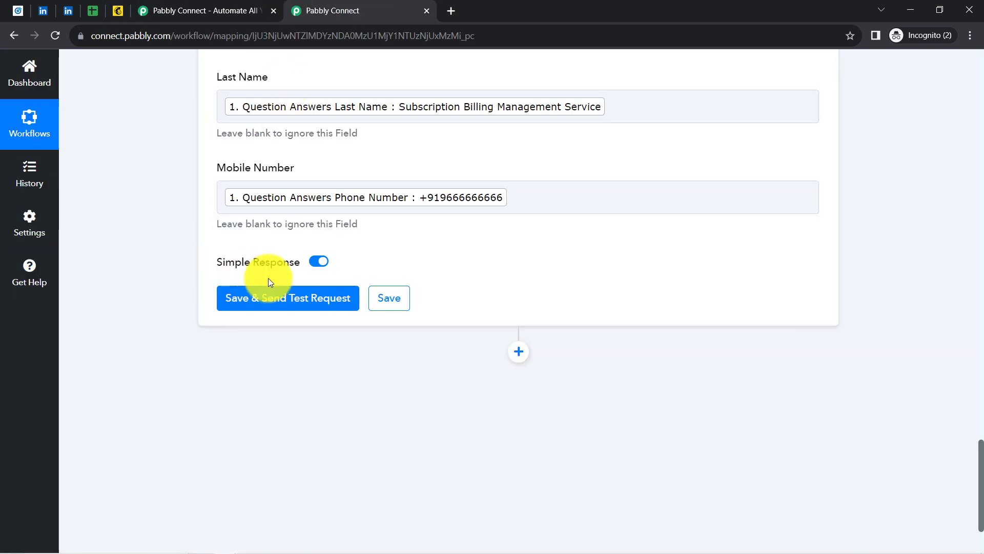
left_click(286, 301)
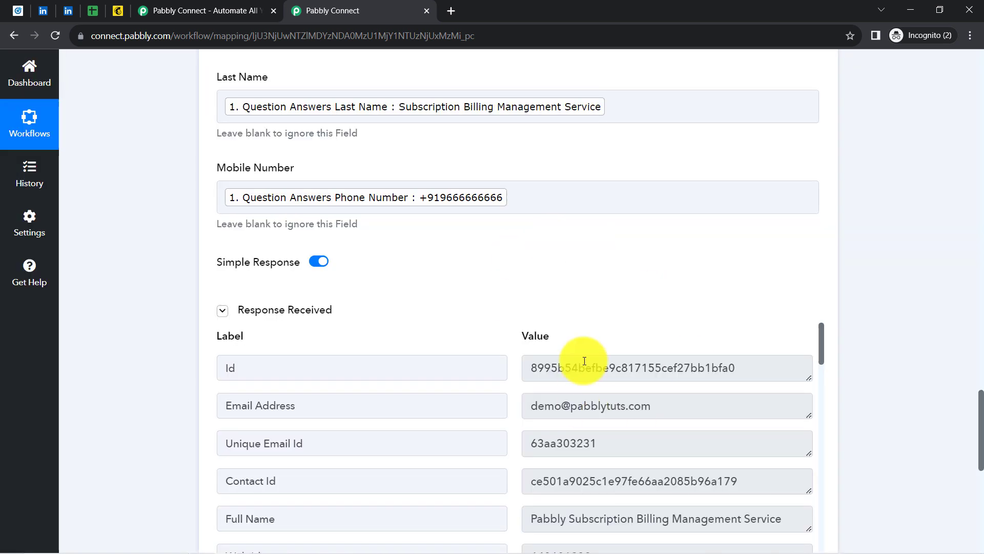
left_click(118, 10)
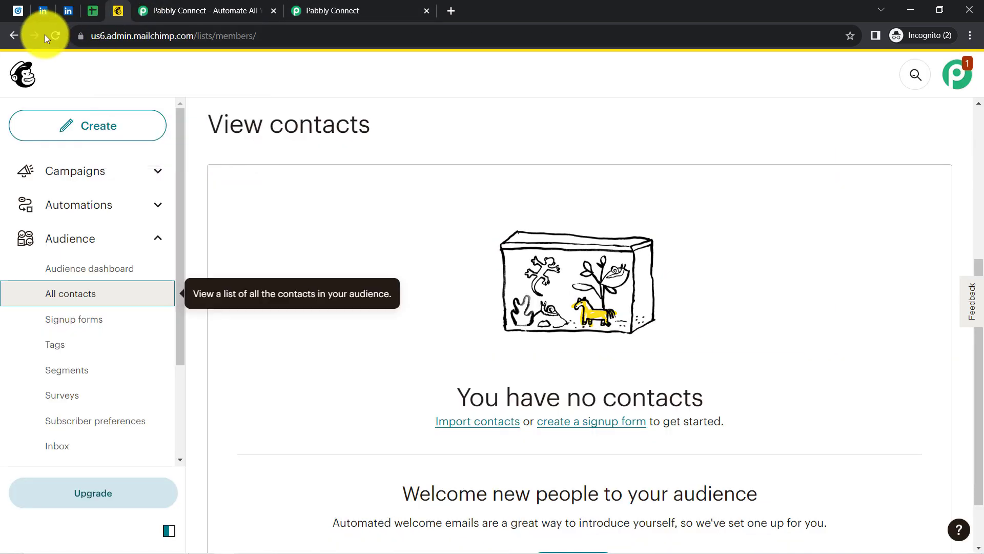
Reload Mailchimp contacts and check the LinkedIn lead's name, mobile number and tags columns
left_click(57, 34)
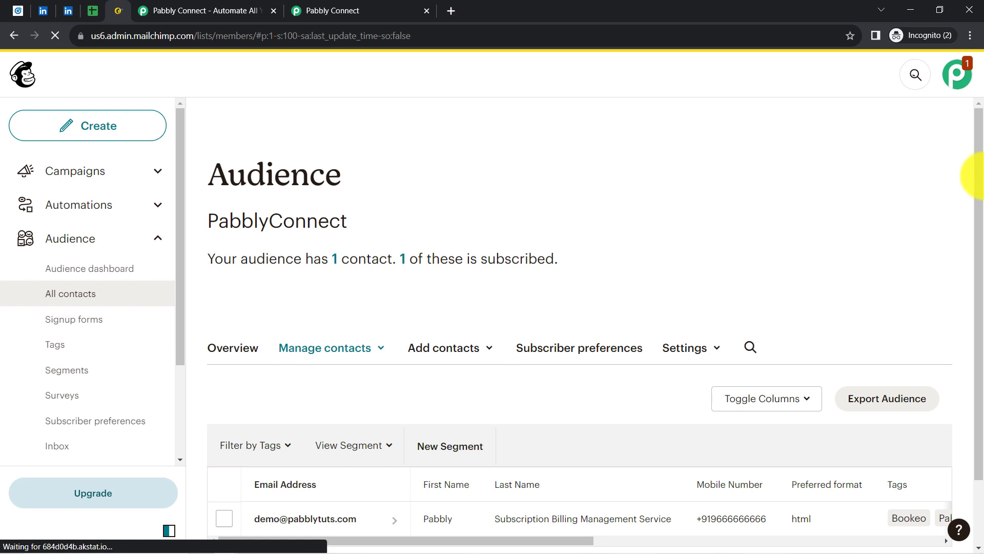
scroll(982, 193, "down", 2)
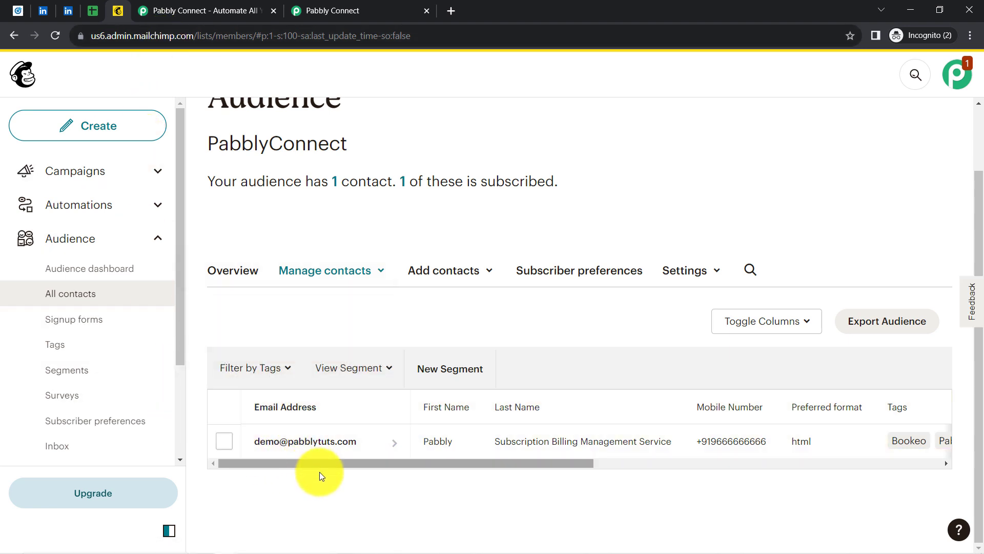
left_click_drag(307, 467, 352, 462)
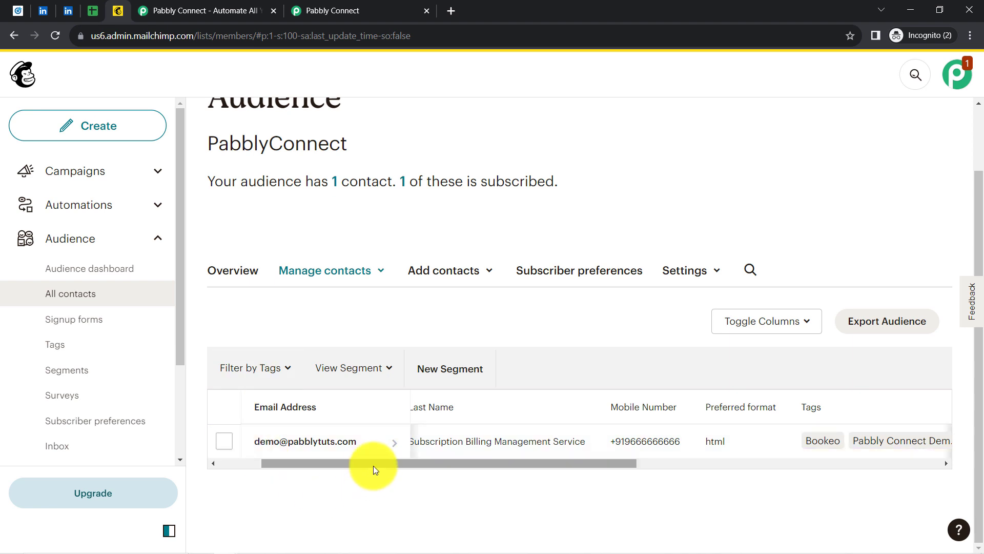
left_click(337, 4)
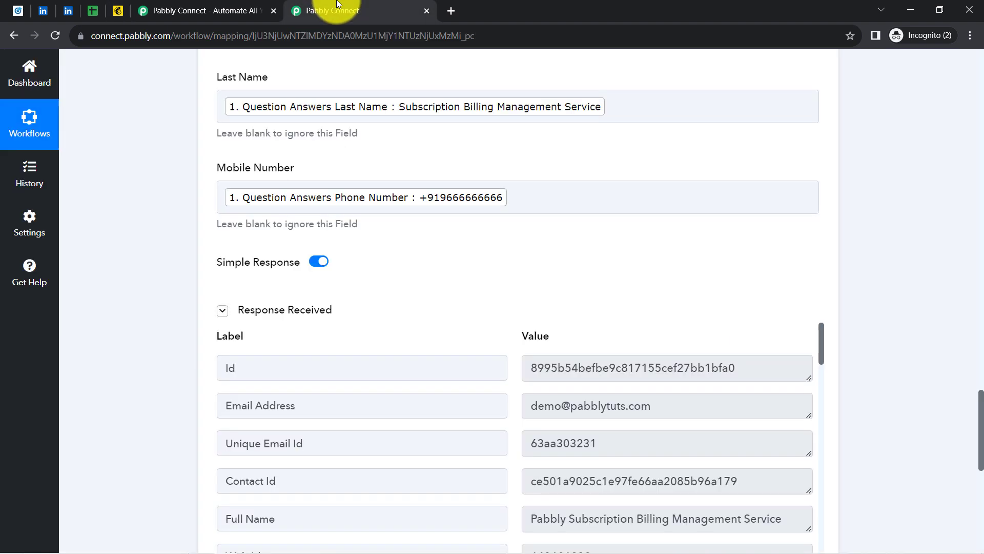
Collapse the test response, the LinkedIn Lead Gen Forms trigger and the Mailchimp Add New Member step
left_click(222, 310)
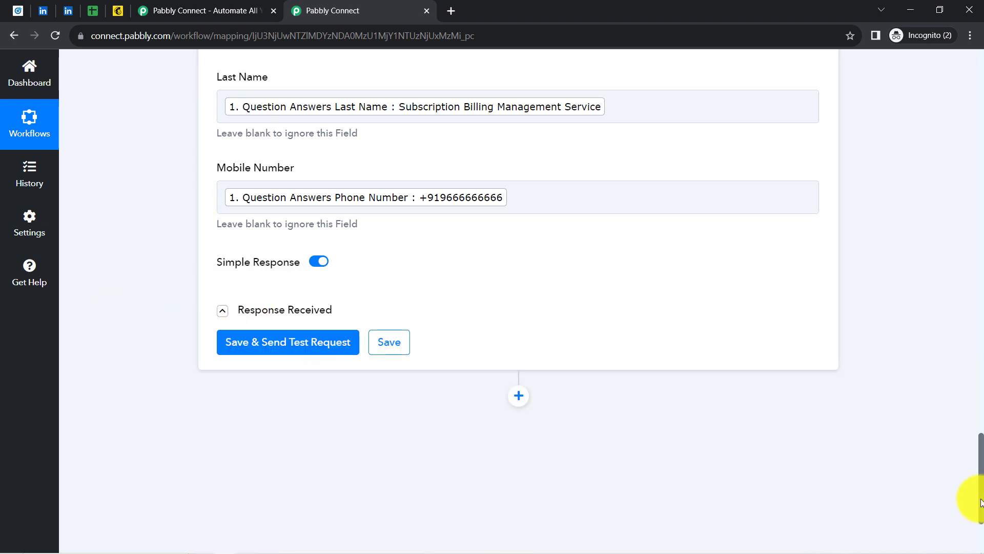
left_click_drag(981, 503, 957, 66)
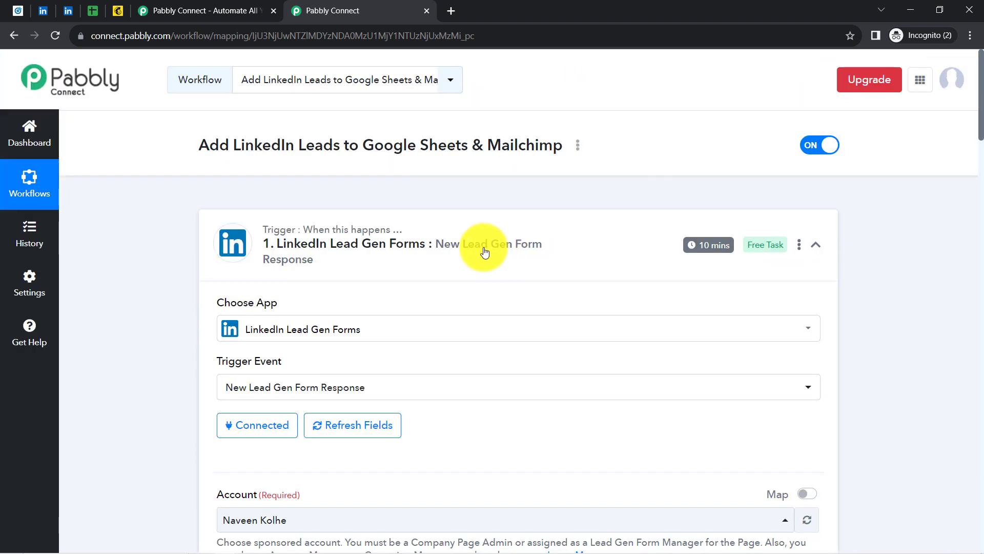
left_click(399, 252)
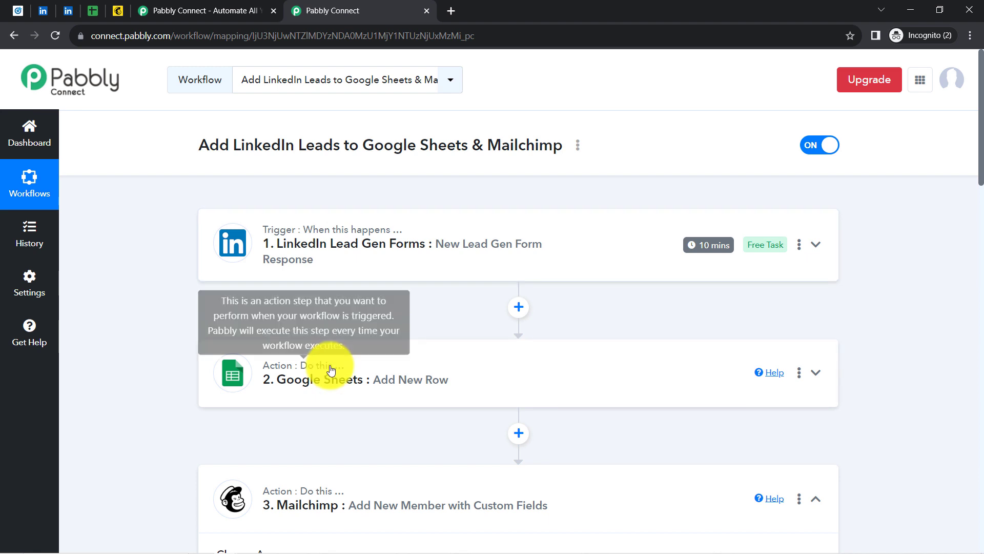
left_click(289, 493)
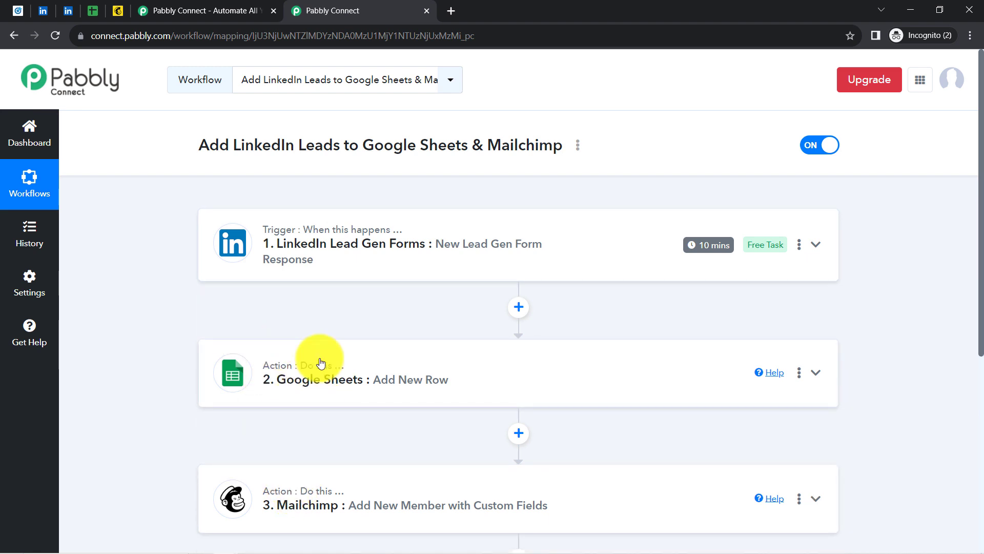
mouse_move(709, 245)
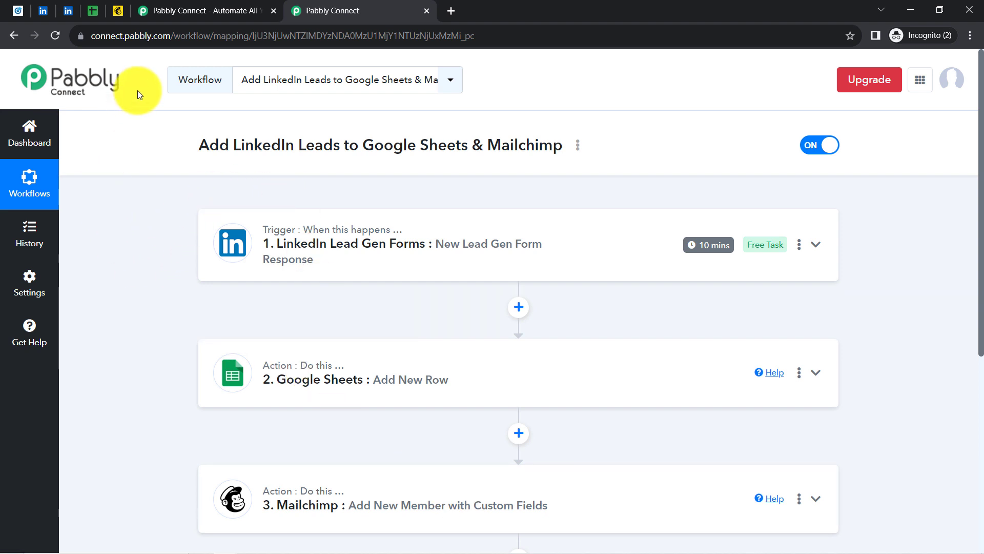
left_click_drag(981, 258, 982, 278)
scroll(710, 273, "up", 1)
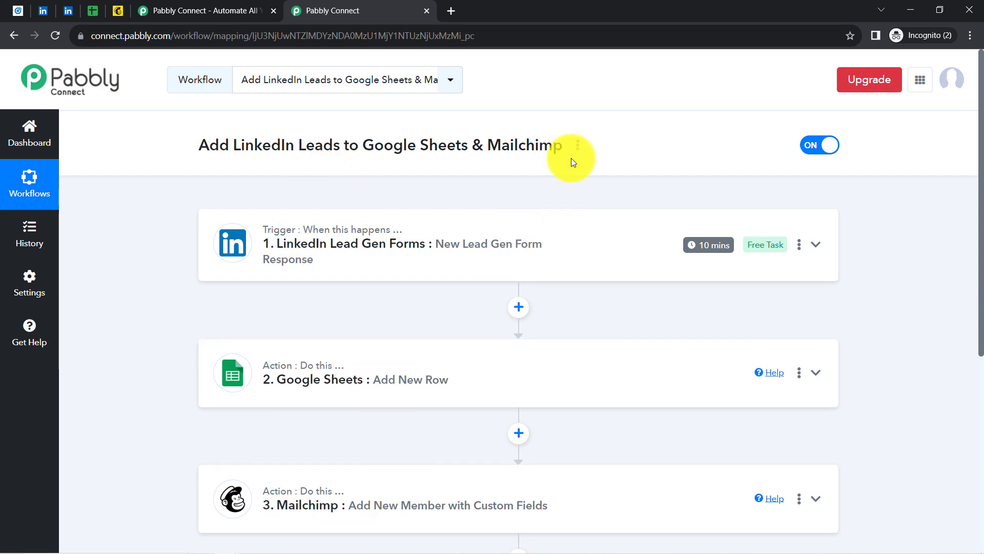
Copy the workflow's share link from the Share Workflow dialog, then close it
left_click(578, 146)
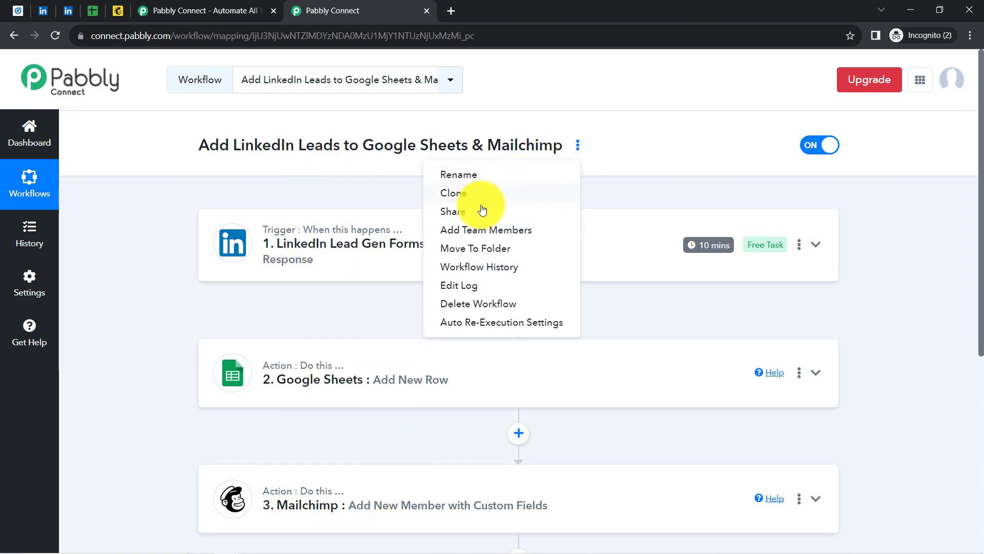
left_click(451, 211)
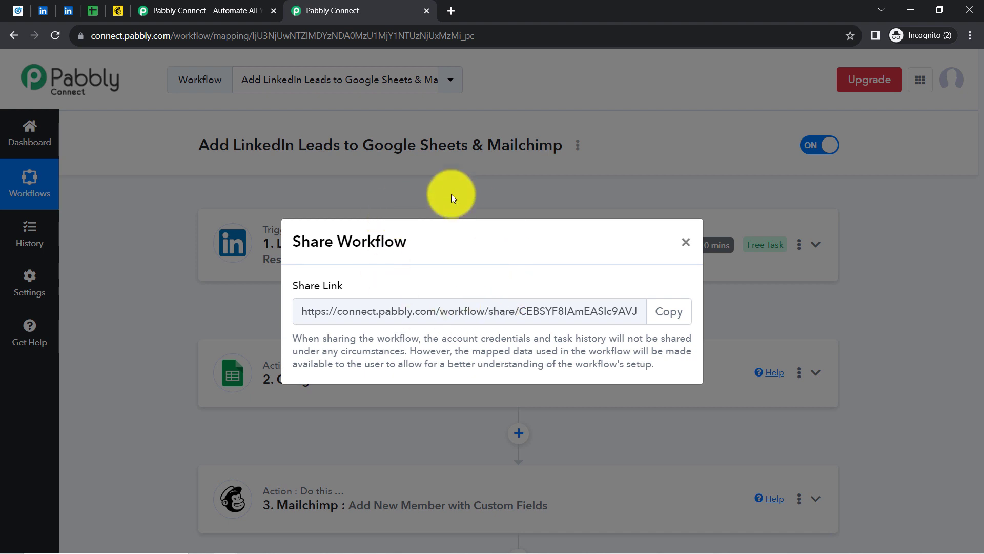
left_click(666, 313)
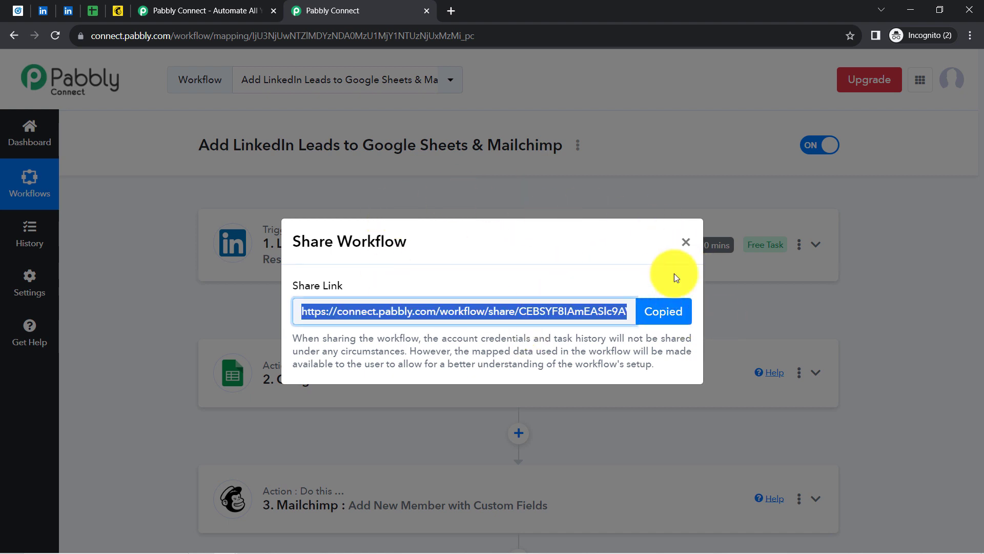
left_click(667, 318)
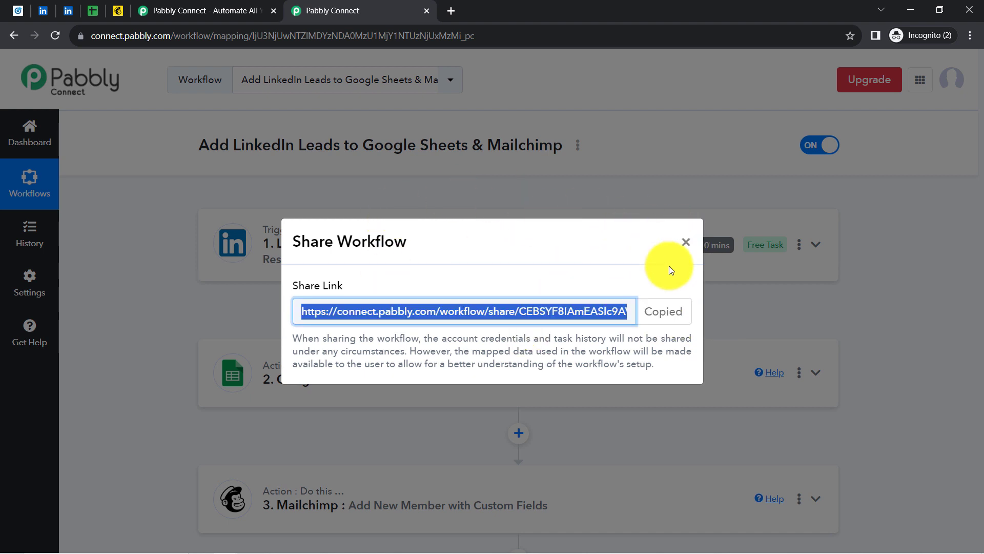
left_click(686, 243)
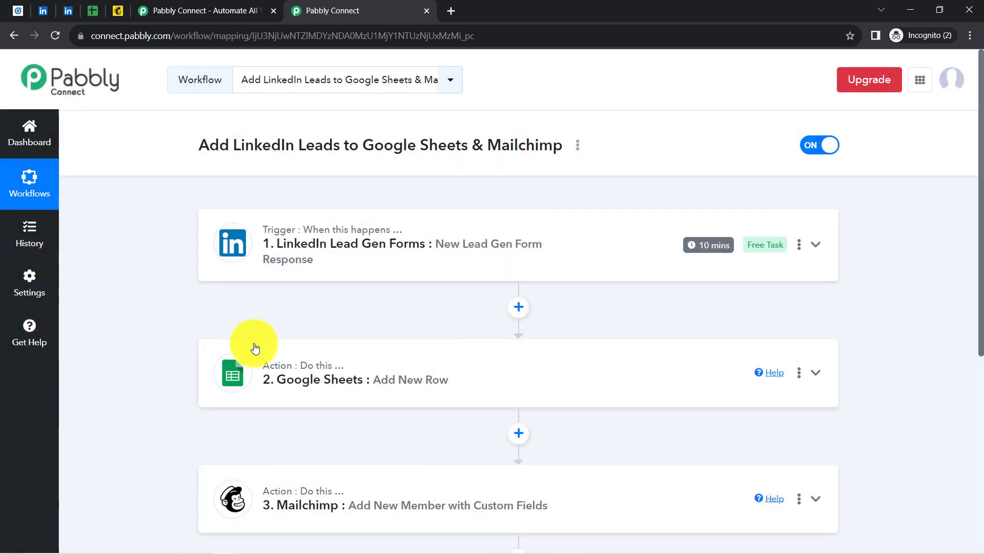